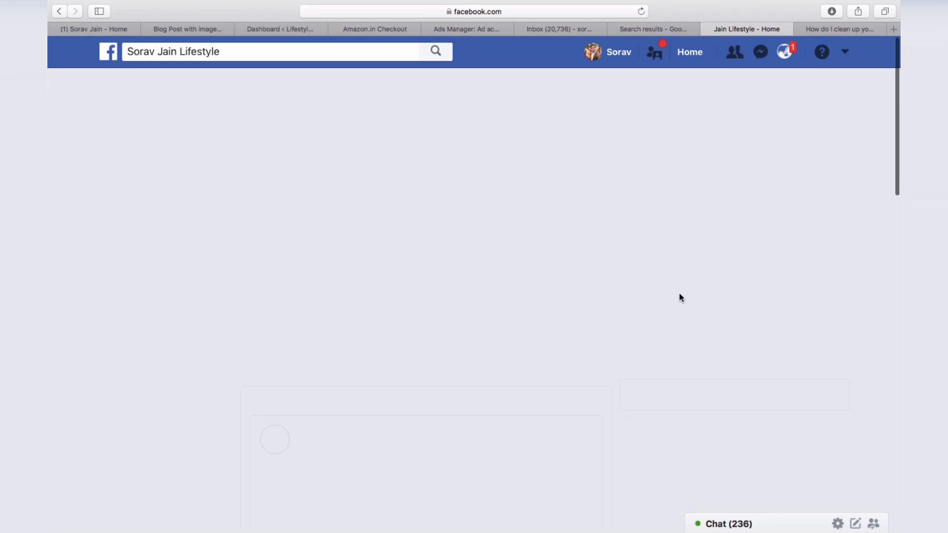
{"action": "scroll", "coordinate": [681, 297], "scroll_direction": "down", "scroll_amount": 4}
{"action": "scroll", "coordinate": [682, 298], "scroll_direction": "down", "scroll_amount": 5}
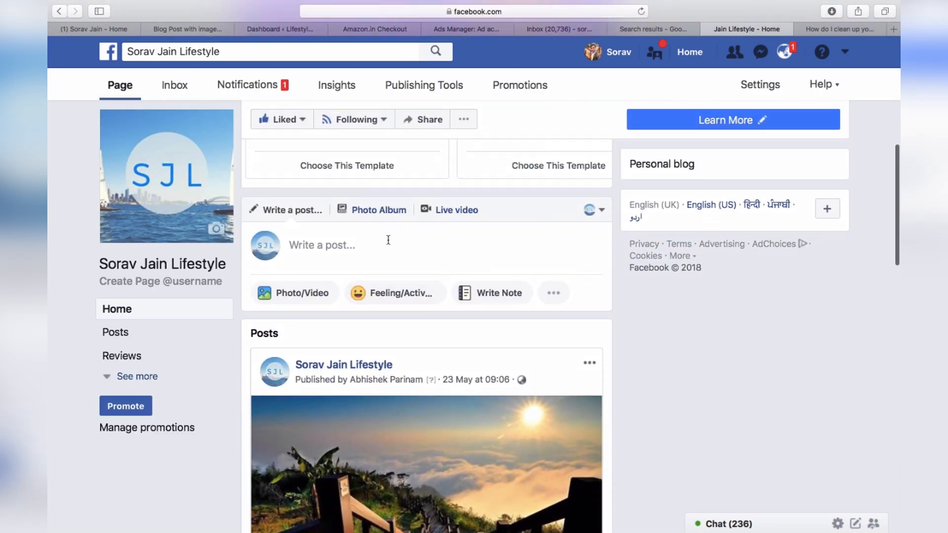
{"action": "left_click", "coordinate": [388, 240]}
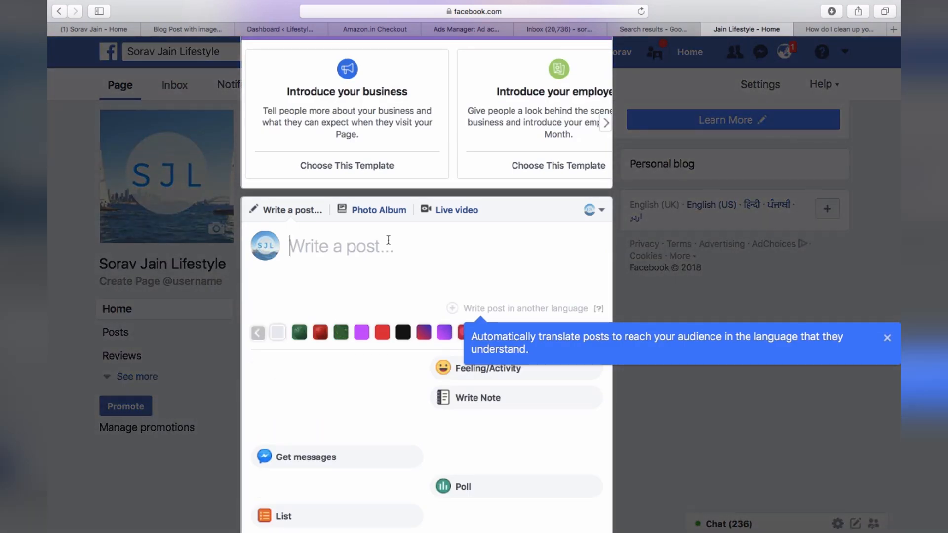
{"action": "type", "text": "http://soravlifestyle.com/amazing-places-to-visit-in-and-around-pondicherry/"}
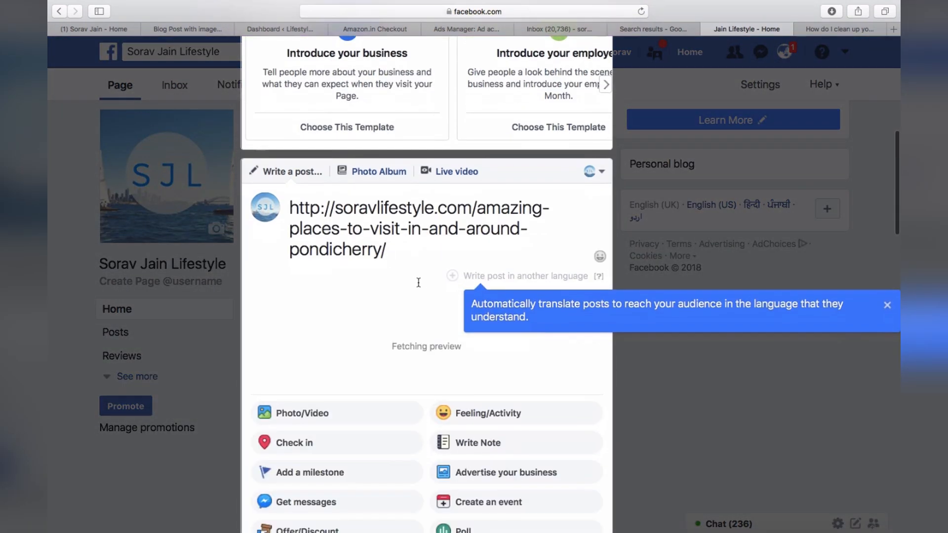
{"action": "left_click", "coordinate": [888, 302]}
{"action": "scroll", "coordinate": [592, 480], "scroll_direction": "down", "scroll_amount": 3}
{"action": "scroll", "coordinate": [592, 478], "scroll_direction": "down", "scroll_amount": 2}
{"action": "scroll", "coordinate": [591, 478], "scroll_direction": "up", "scroll_amount": 3}
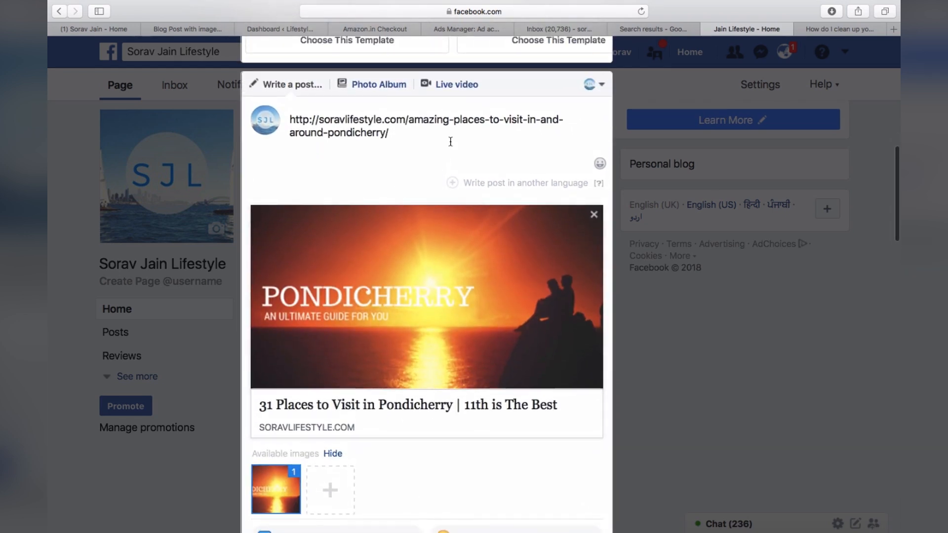
{"action": "left_click_drag", "start_coordinate": [431, 130], "coordinate": [297, 100]}
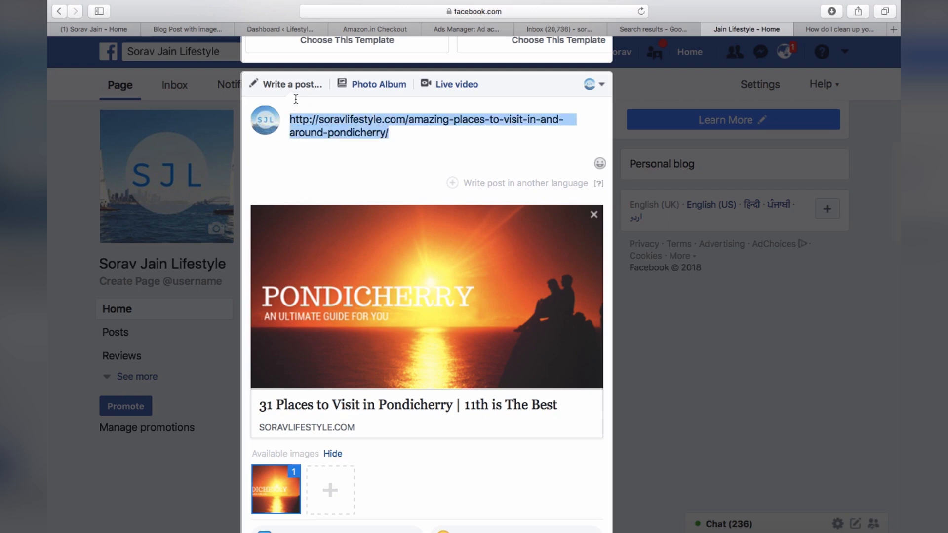
{"action": "key", "text": "BackSpace"}
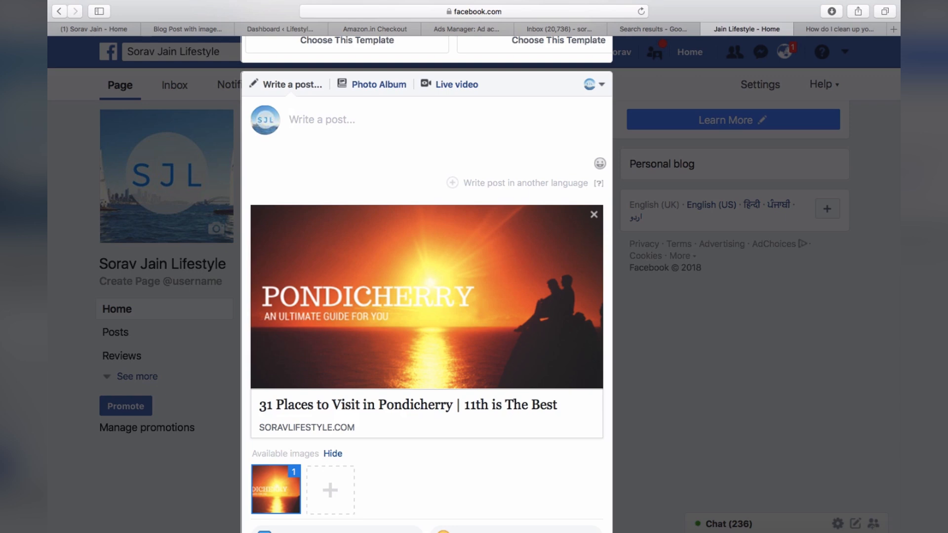
{"action": "type", "text": "Value + Call To Action"}
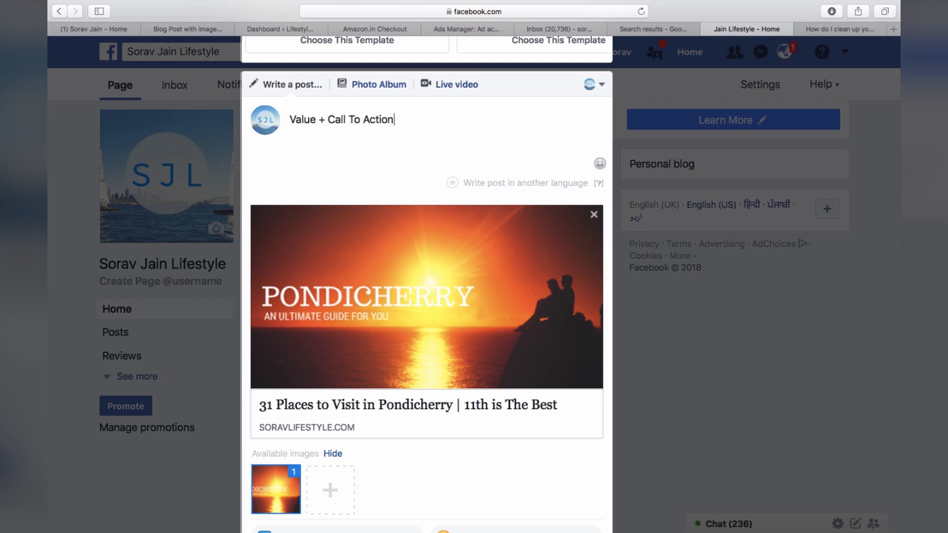
{"action": "left_click", "coordinate": [291, 119]}
{"action": "key", "text": "Return"}
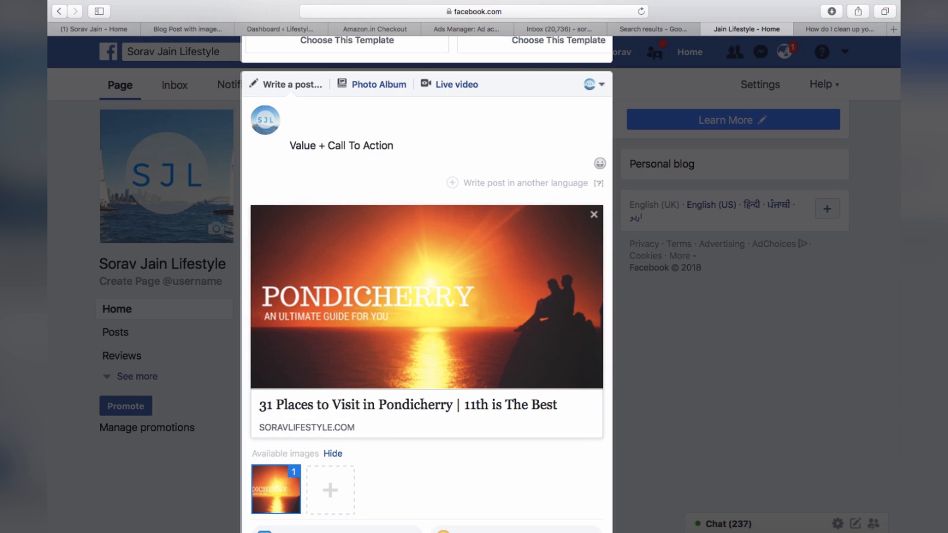
{"action": "left_click_drag", "start_coordinate": [399, 152], "coordinate": [275, 121]}
{"action": "key", "text": "BackSpace"}
{"action": "type", "text": "Hi Guy"}
{"action": "key", "text": "BackSpace"}
{"action": "key", "text": "BackSpace"}
{"action": "key", "text": "BackSpace"}
{"action": "key", "text": "BackSpace"}
{"action": "key", "text": "BackSpace"}
{"action": "key", "text": "BackSpace"}
{"action": "type", "text": "Ky"}
{"action": "key", "text": "BackSpace"}
{"action": "key", "text": "BackSpace"}
Begin the post with "Do you want to explore places in Pondicherry? Well, this is my first personal blogging attempt on places to visit in Pondicherry.".
{"action": "type", "text": "Do you "}
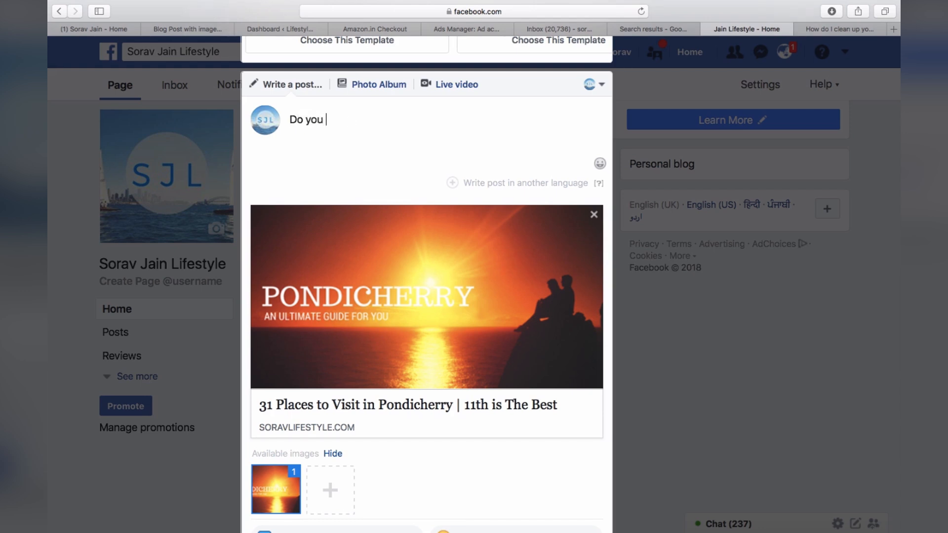
{"action": "type", "text": "want to explore"}
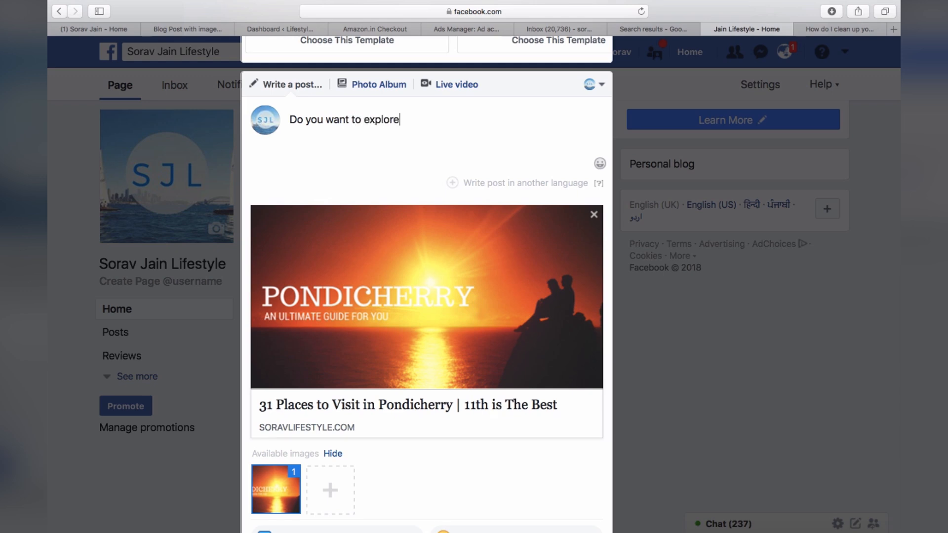
{"action": "type", "text": " places in Po"}
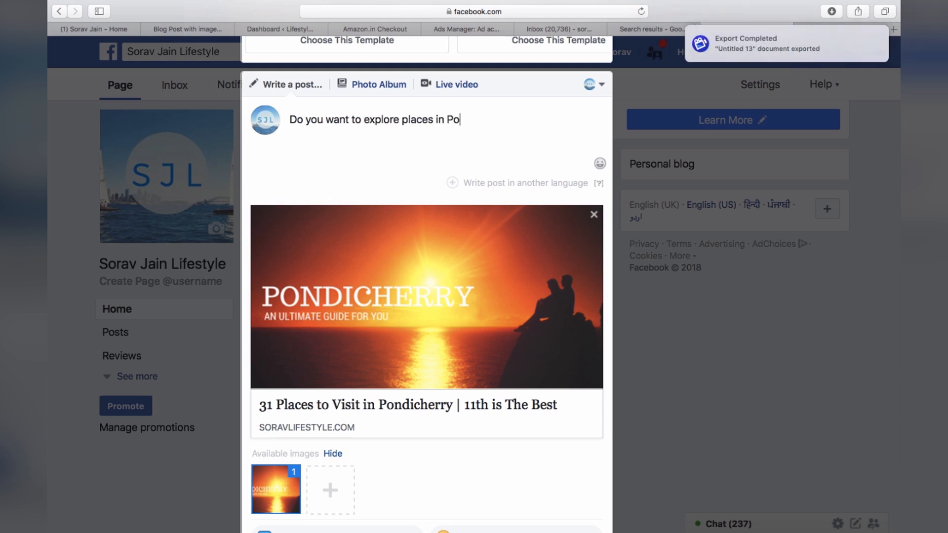
{"action": "type", "text": "ndicherry? Well, this is my first personal blogging attempt o"}
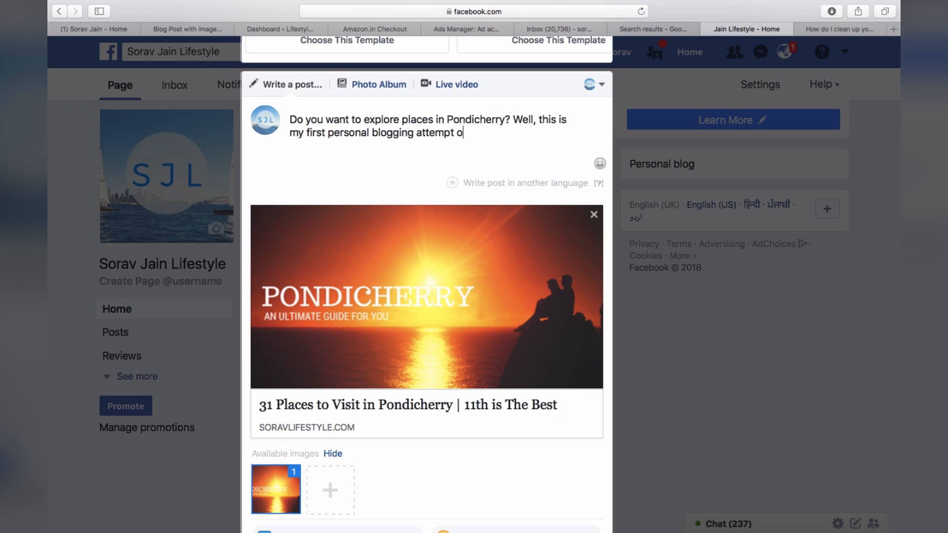
{"action": "type", "text": "n places to visit in Pondicherry. "}
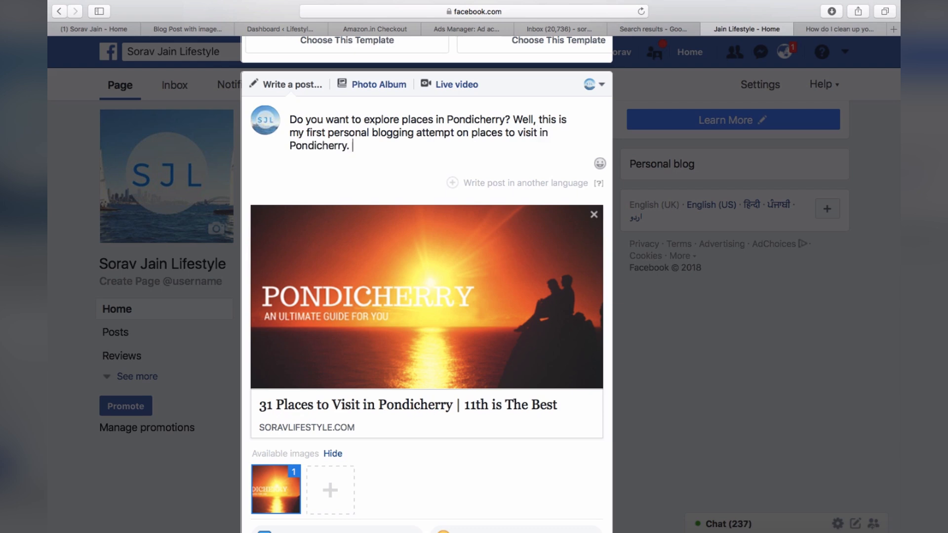
Continue the post with "If you truly love Pondicherry, please read this blog and let me know which is your favorite place of all.".
{"action": "type", "text": "If you truly love Pondicherry, please read th"}
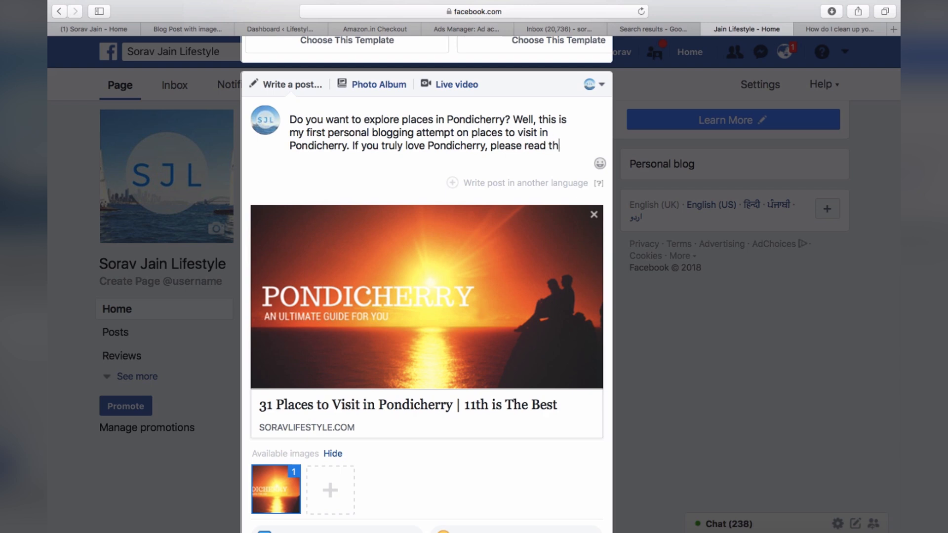
{"action": "type", "text": "is blog and let me"}
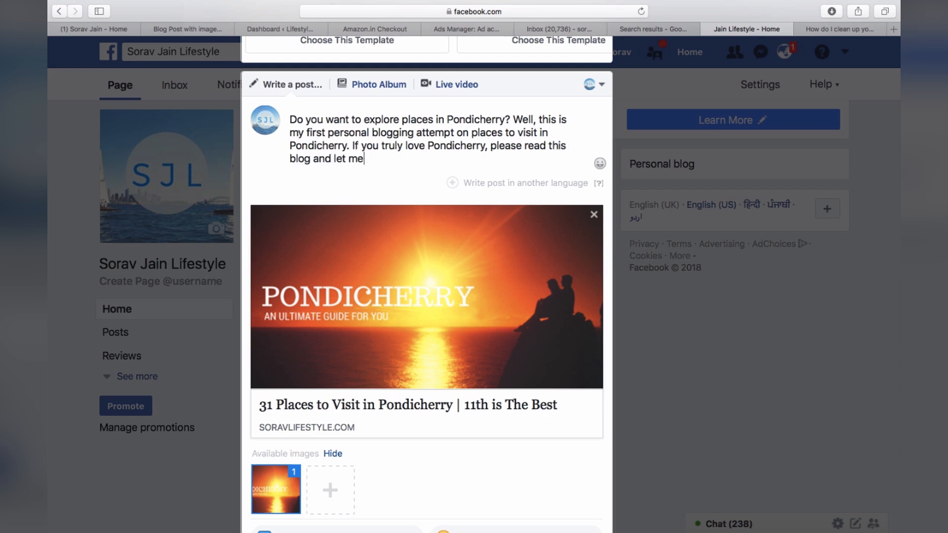
{"action": "type", "text": " know which is your favorite place of al"}
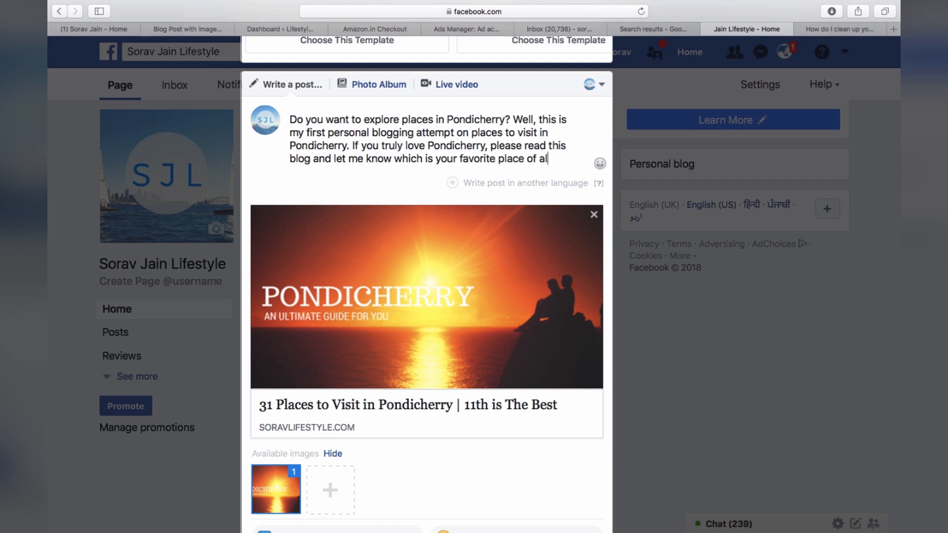
Add a separate closing paragraph to the post reading "Do share your comments.".
{"action": "key", "text": "Return"}
{"action": "key", "text": "Return"}
{"action": "type", "text": "Do shar"}
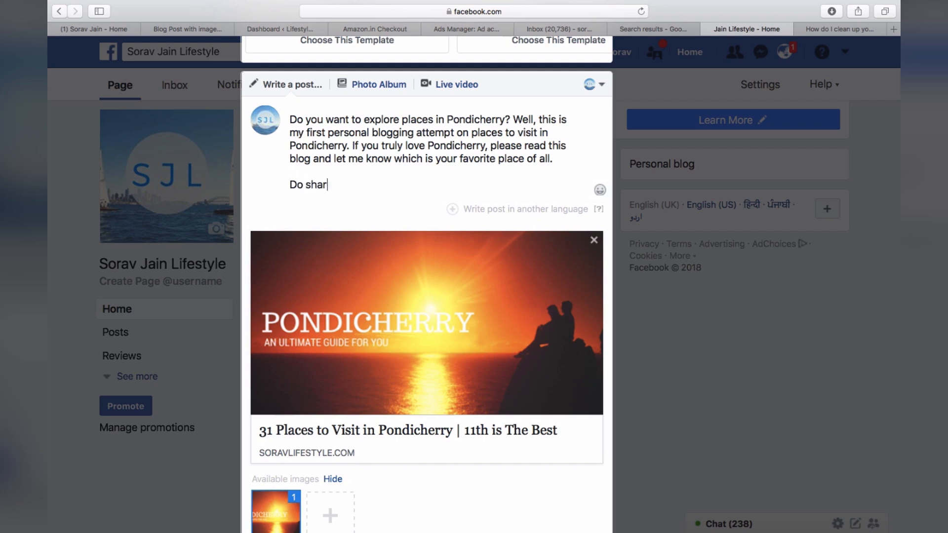
{"action": "key", "text": "BackSpace"}
{"action": "key", "text": "BackSpace"}
{"action": "type", "text": "share your comments."}
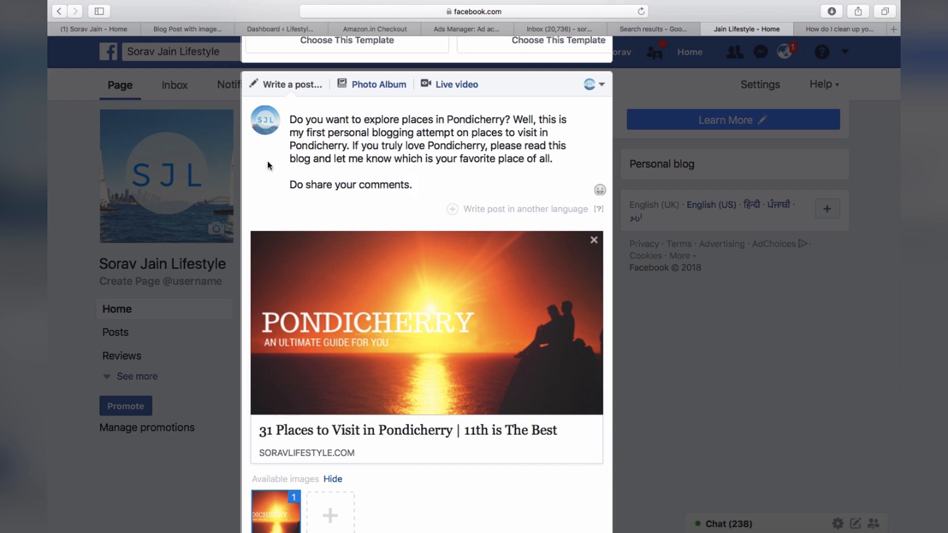
Publish the Pondicherry blog link post on the page.
{"action": "scroll", "coordinate": [251, 256], "scroll_direction": "down", "scroll_amount": 1}
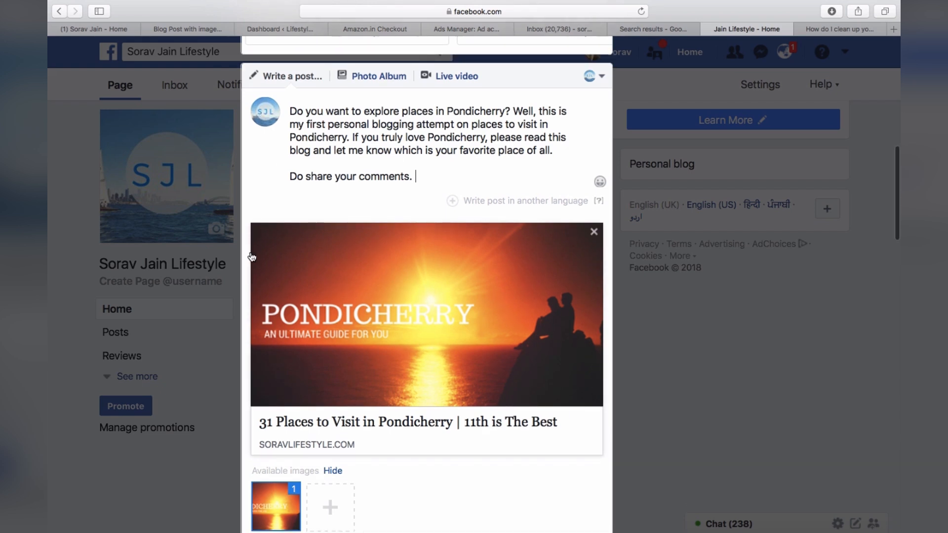
{"action": "scroll", "coordinate": [252, 258], "scroll_direction": "down", "scroll_amount": 1}
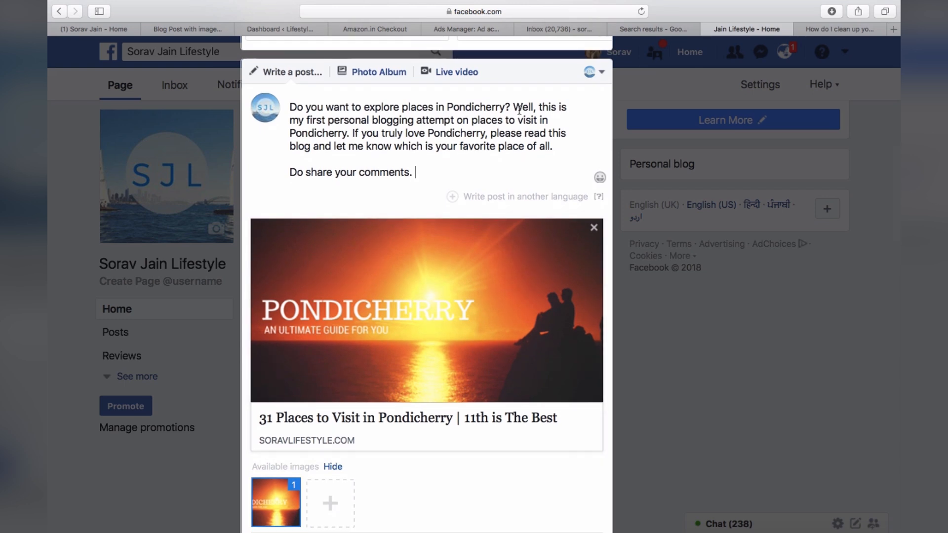
{"action": "scroll", "coordinate": [448, 178], "scroll_direction": "down", "scroll_amount": 5}
{"action": "scroll", "coordinate": [487, 289], "scroll_direction": "down", "scroll_amount": 3}
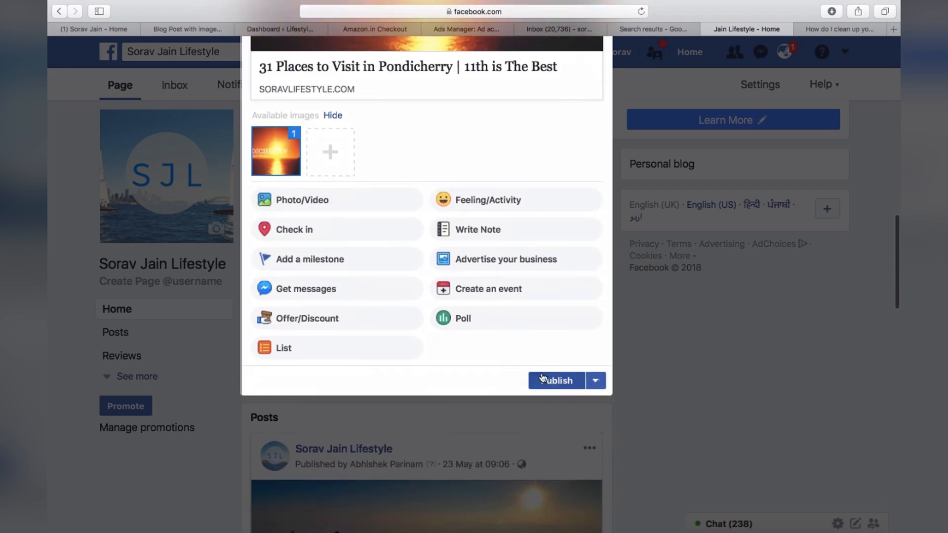
{"action": "left_click", "coordinate": [699, 476]}
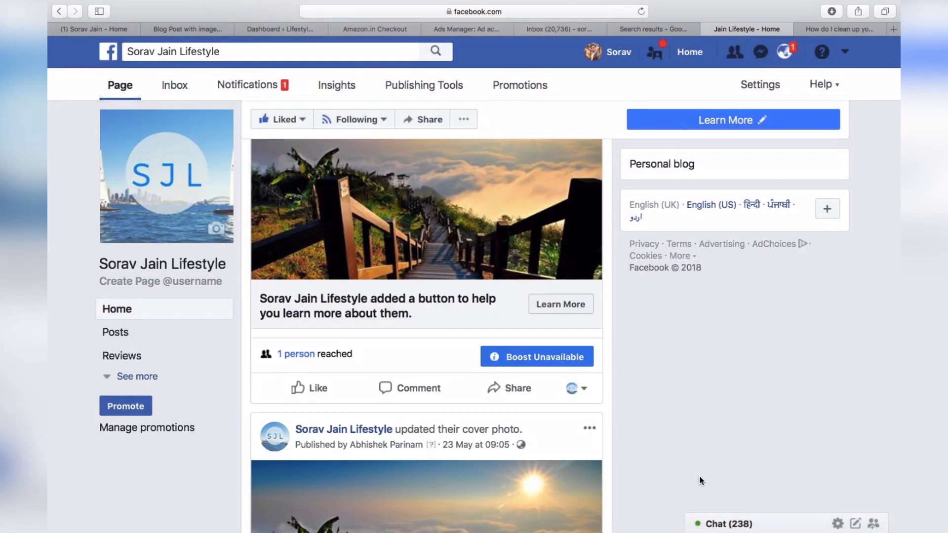
Examine the page's timeline and review the text and link preview of the new Pondicherry post.
{"action": "scroll", "coordinate": [699, 476], "scroll_direction": "down", "scroll_amount": 5}
{"action": "scroll", "coordinate": [699, 475], "scroll_direction": "up", "scroll_amount": 2}
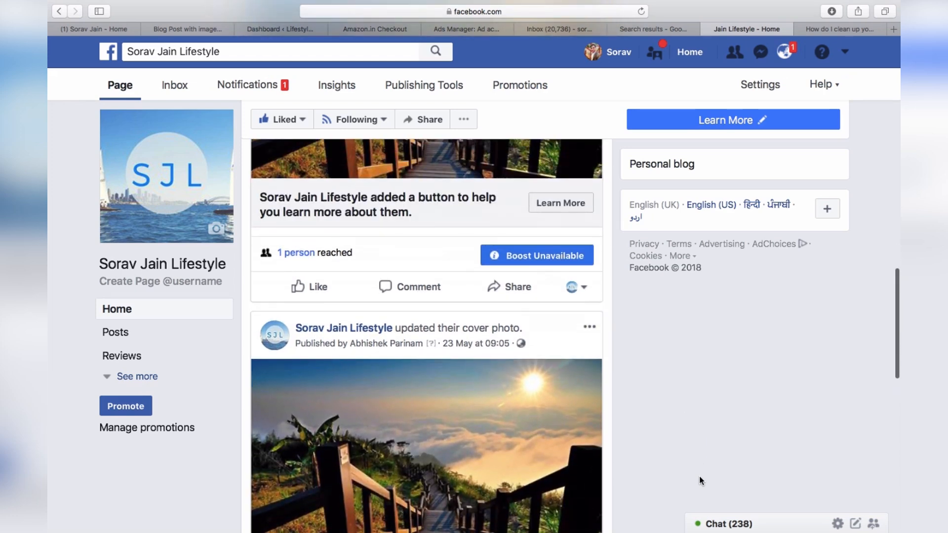
{"action": "scroll", "coordinate": [699, 476], "scroll_direction": "up", "scroll_amount": 5}
{"action": "scroll", "coordinate": [699, 476], "scroll_direction": "down", "scroll_amount": 10}
{"action": "scroll", "coordinate": [699, 476], "scroll_direction": "down", "scroll_amount": 5}
{"action": "scroll", "coordinate": [699, 476], "scroll_direction": "up", "scroll_amount": 10}
{"action": "scroll", "coordinate": [699, 475], "scroll_direction": "up", "scroll_amount": 4}
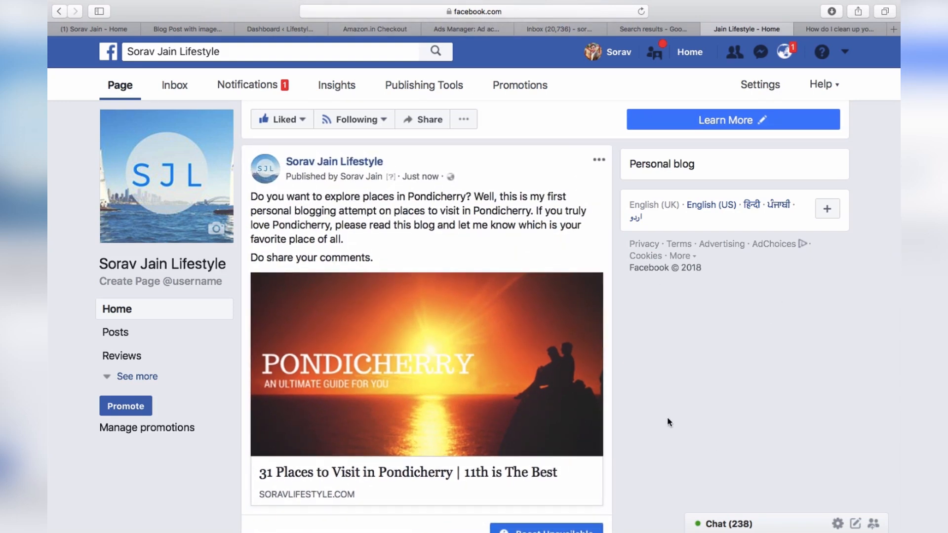
{"action": "left_click", "coordinate": [834, 30]}
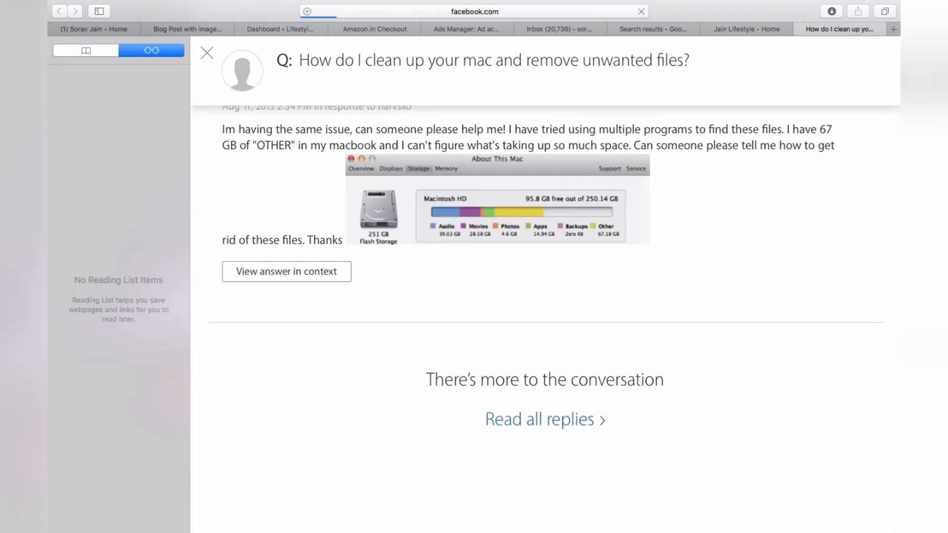
{"action": "left_click", "coordinate": [500, 13]}
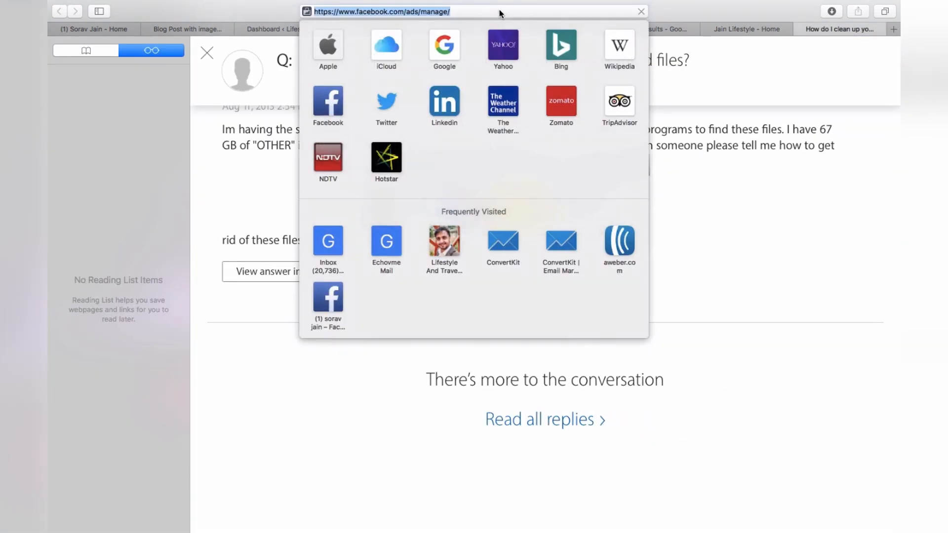
{"action": "left_click", "coordinate": [483, 13]}
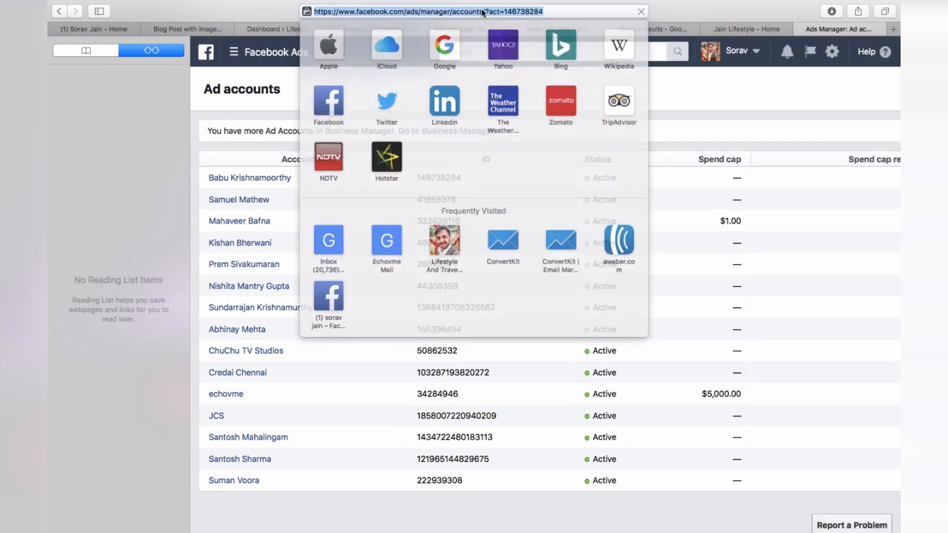
{"action": "left_click", "coordinate": [448, 12]}
{"action": "left_click_drag", "start_coordinate": [420, 13], "coordinate": [729, 96]}
{"action": "key", "text": "BackSpace"}
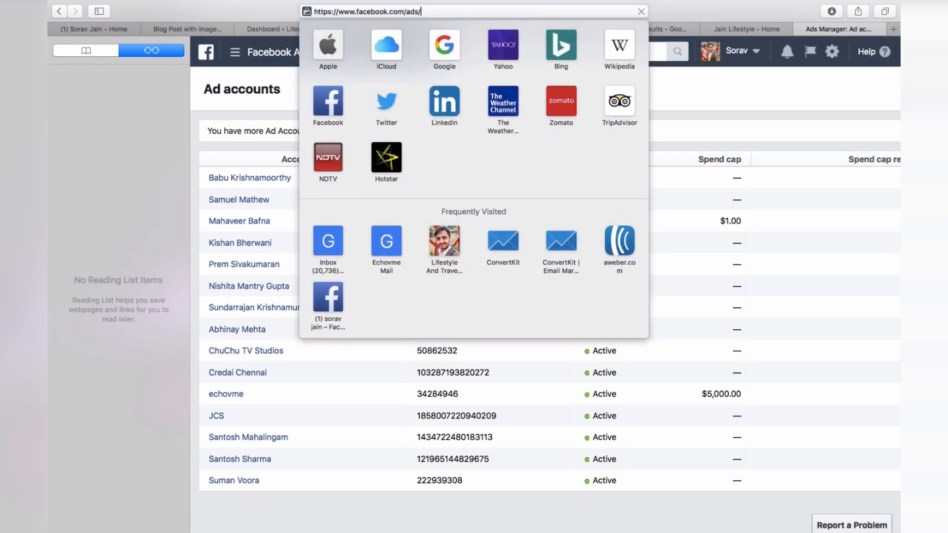
{"action": "key", "text": "Return"}
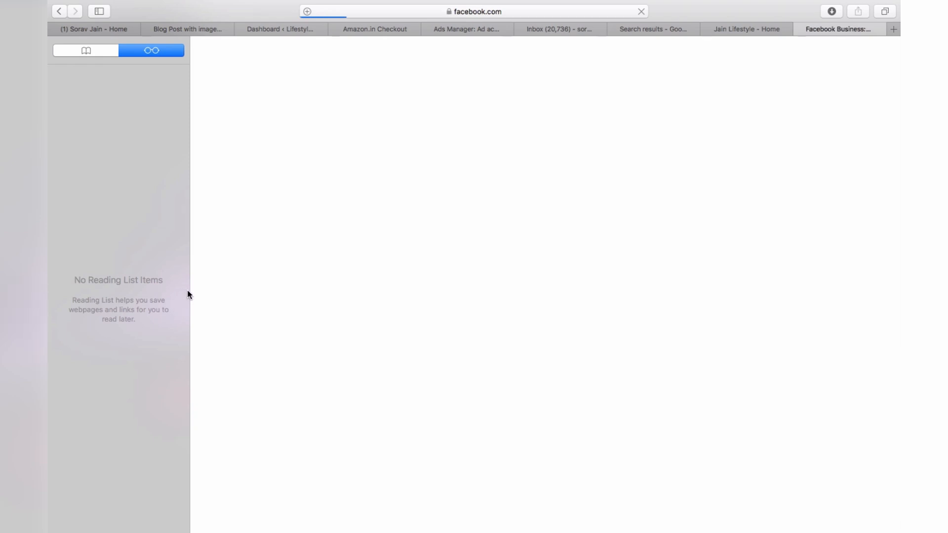
{"action": "left_click_drag", "start_coordinate": [189, 291], "coordinate": [98, 287]}
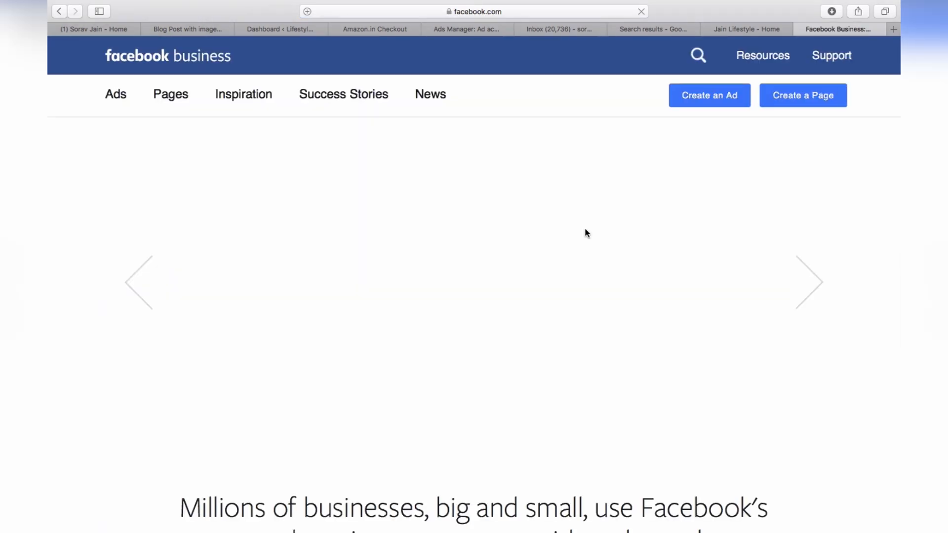
Start creating an ad with the Traffic objective and dismiss the offer to resume the unfinished Lead Generation campaign.
{"action": "left_click", "coordinate": [720, 101]}
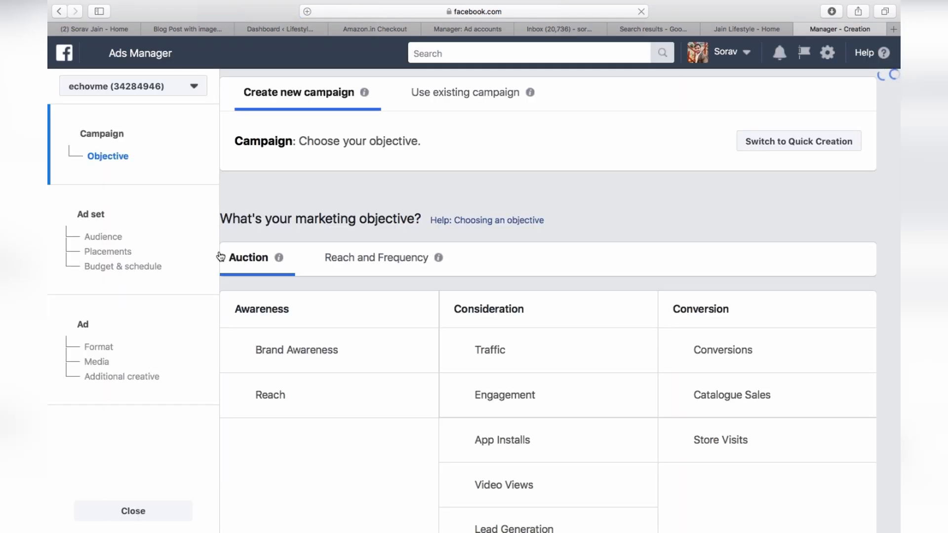
{"action": "scroll", "coordinate": [424, 331], "scroll_direction": "down", "scroll_amount": 3}
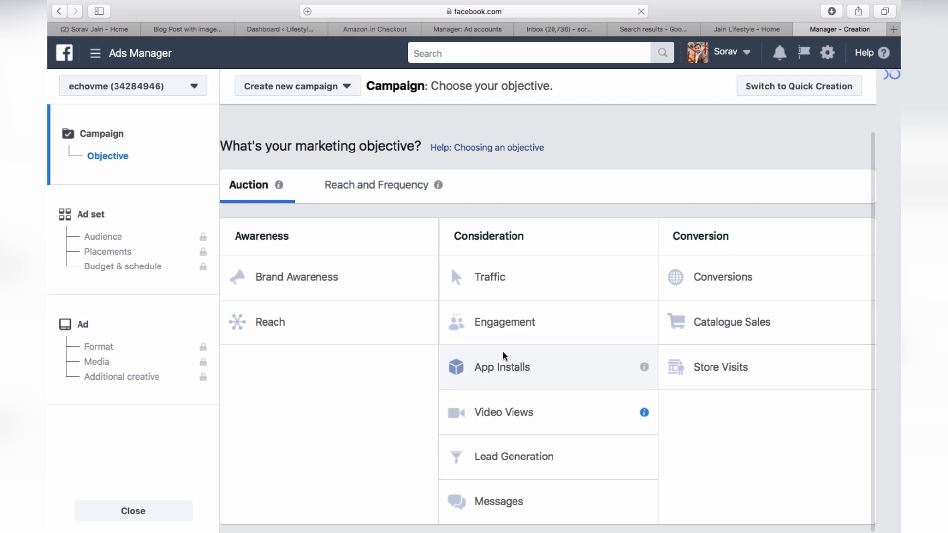
{"action": "left_click", "coordinate": [518, 295]}
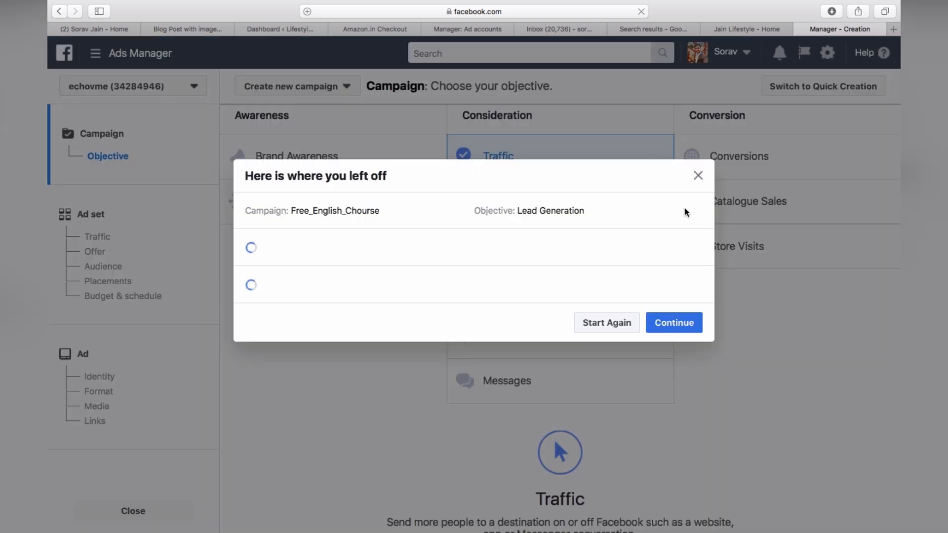
{"action": "left_click", "coordinate": [698, 176]}
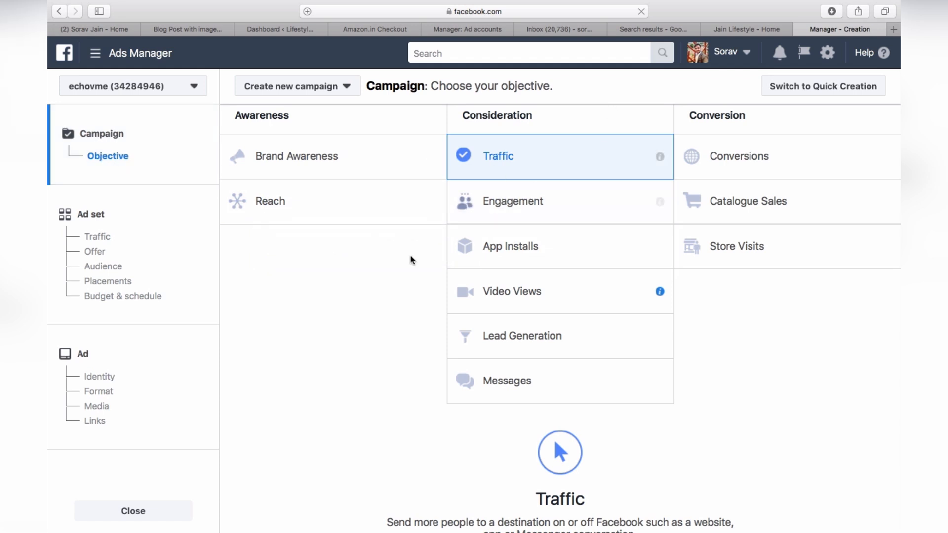
Name the Traffic campaign "Pondicherry Blog Trial".
{"action": "scroll", "coordinate": [541, 283], "scroll_direction": "down", "scroll_amount": 4}
{"action": "left_click", "coordinate": [571, 379]}
{"action": "double_click", "coordinate": [546, 379]}
{"action": "type", "text": "Pondicherry Blog Trial"}
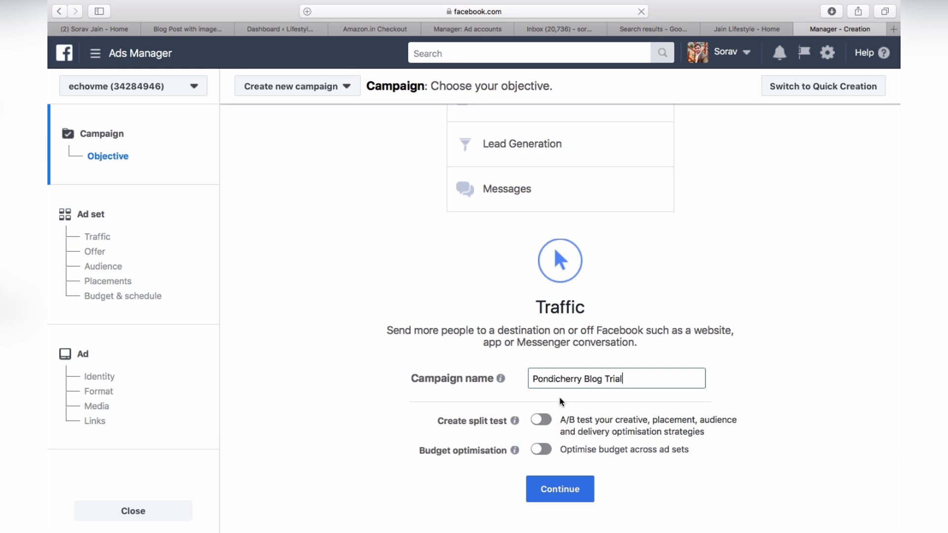
Continue from the campaign objective to the ad set and bring up its audience targeting settings.
{"action": "left_click", "coordinate": [560, 489]}
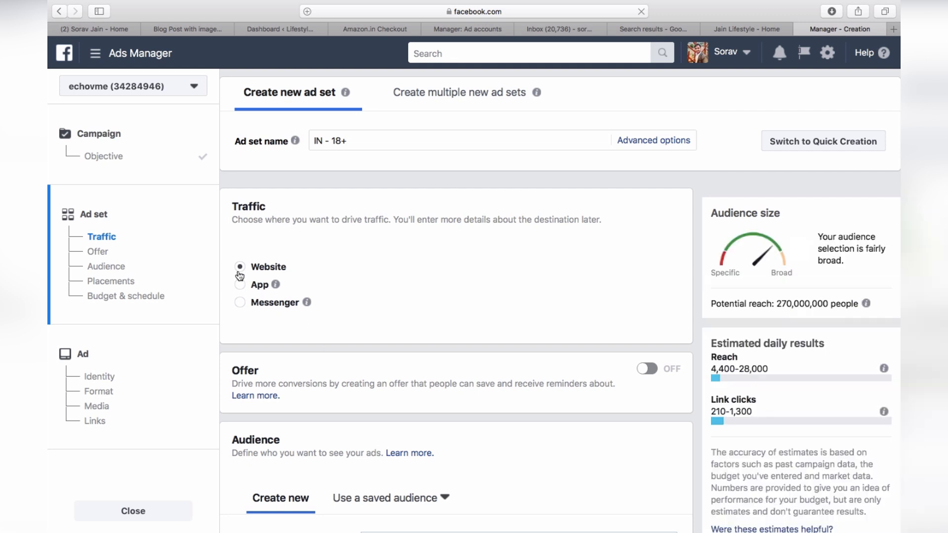
{"action": "scroll", "coordinate": [239, 276], "scroll_direction": "down", "scroll_amount": 3}
{"action": "scroll", "coordinate": [239, 276], "scroll_direction": "down", "scroll_amount": 7}
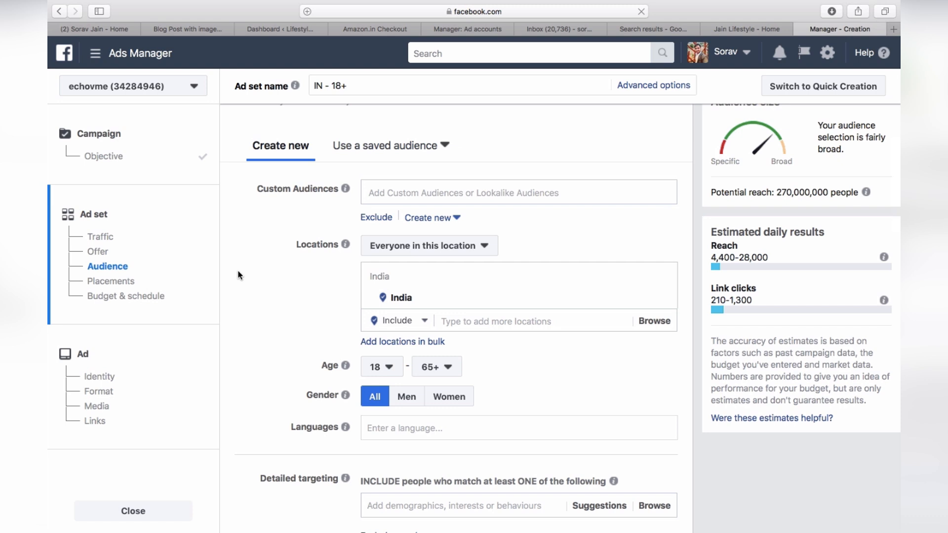
Examine the ad set's potential reach, estimated daily results, placements and Custom Audiences settings.
{"action": "left_click_drag", "start_coordinate": [782, 193], "coordinate": [799, 195]}
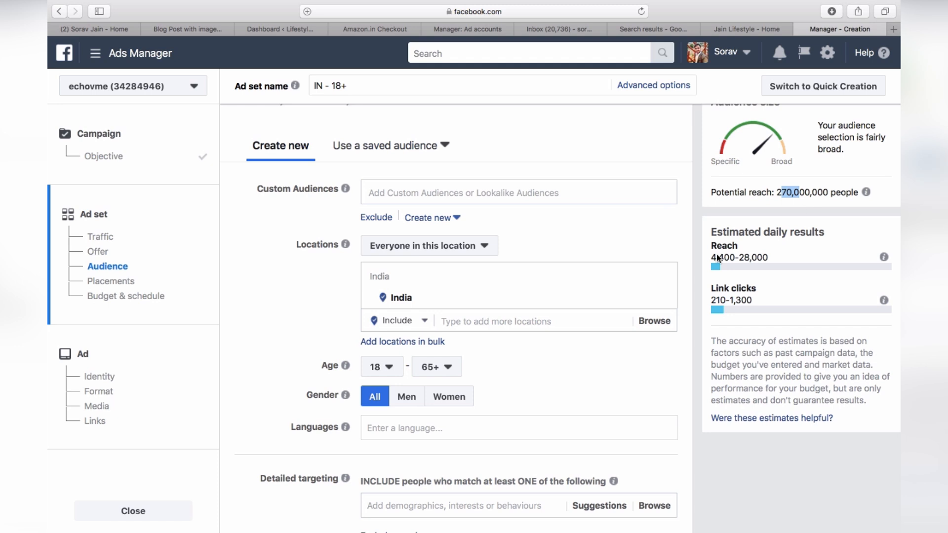
{"action": "scroll", "coordinate": [506, 352], "scroll_direction": "down", "scroll_amount": 5}
{"action": "scroll", "coordinate": [507, 354], "scroll_direction": "down", "scroll_amount": 5}
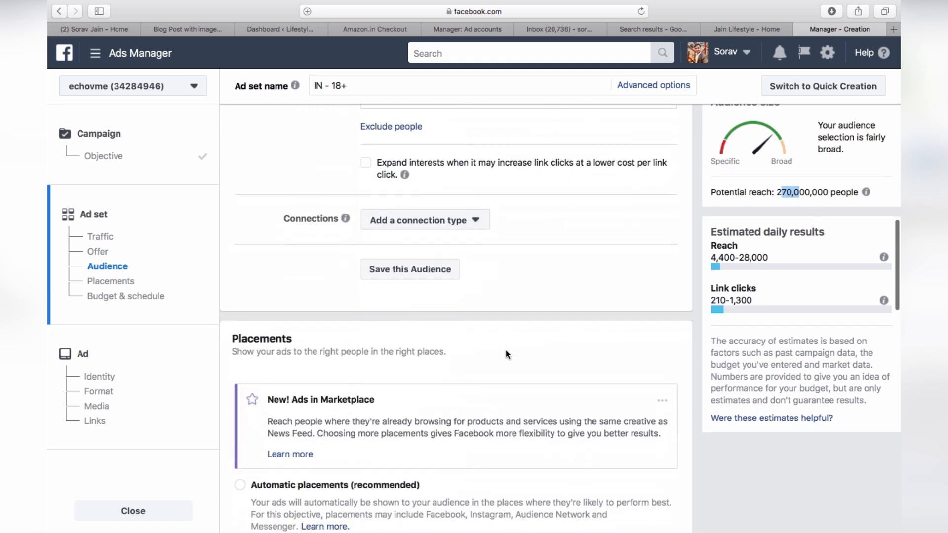
{"action": "scroll", "coordinate": [507, 354], "scroll_direction": "up", "scroll_amount": 6}
{"action": "scroll", "coordinate": [505, 354], "scroll_direction": "up", "scroll_amount": 4}
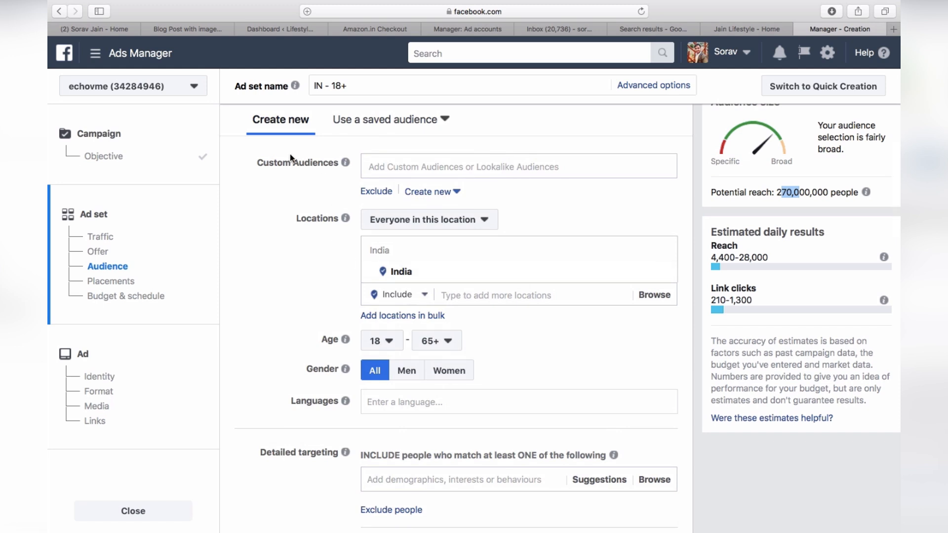
{"action": "left_click_drag", "start_coordinate": [256, 162], "coordinate": [339, 167]}
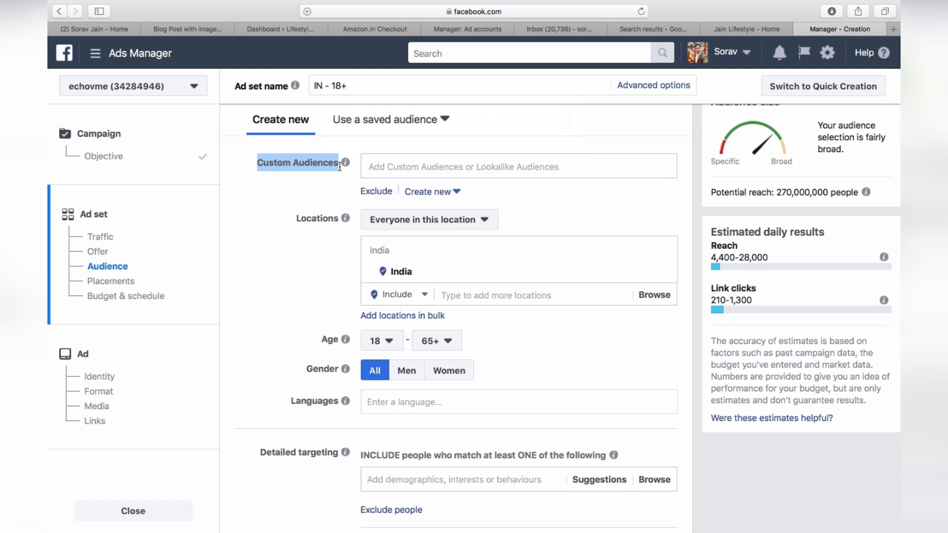
{"action": "left_click", "coordinate": [305, 168]}
Replace India with Pondicherry, Puducherry as the audience's target location.
{"action": "scroll", "coordinate": [305, 169], "scroll_direction": "down", "scroll_amount": 3}
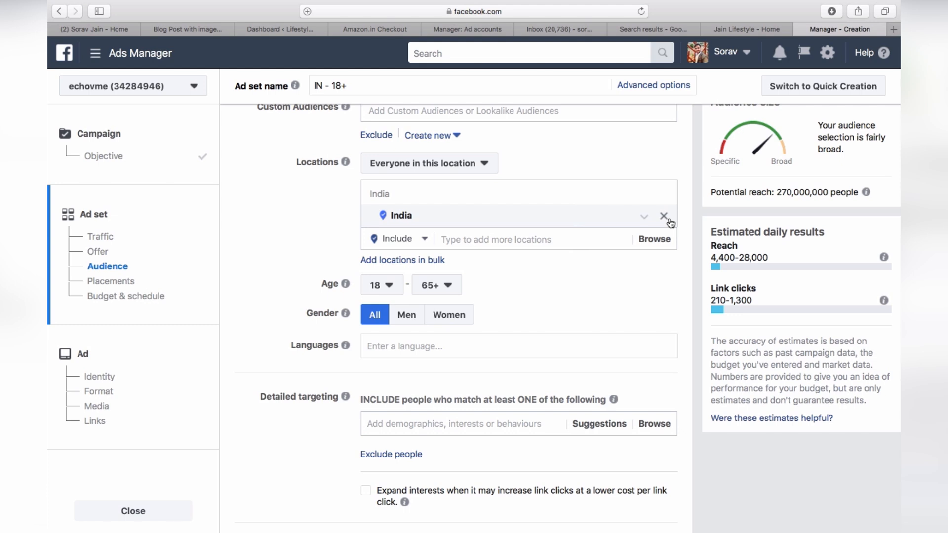
{"action": "left_click", "coordinate": [670, 222]}
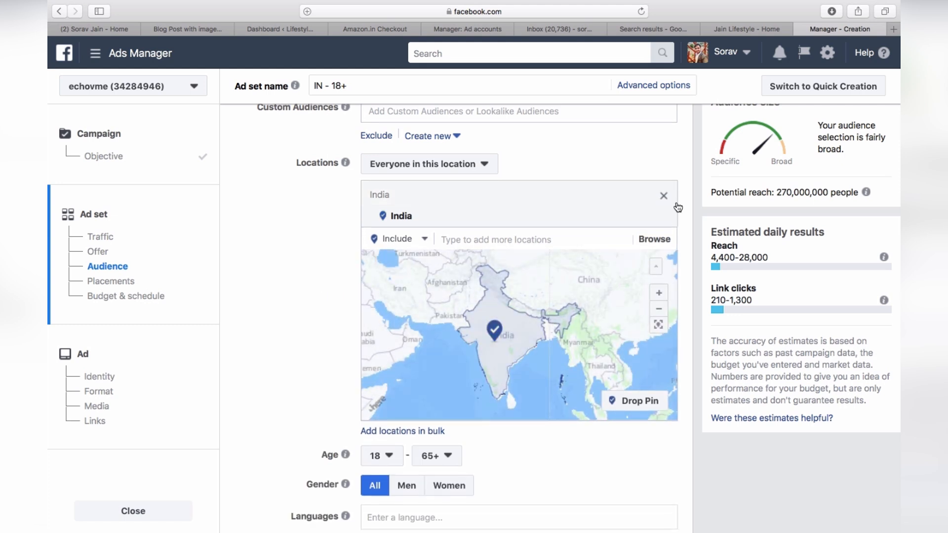
{"action": "left_click", "coordinate": [665, 217]}
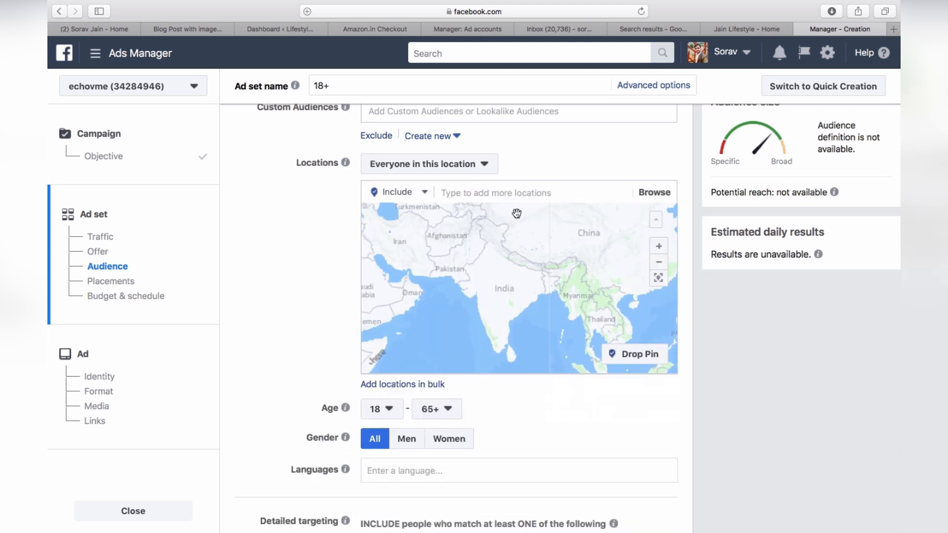
{"action": "left_click", "coordinate": [491, 194]}
{"action": "type", "text": "pondi"}
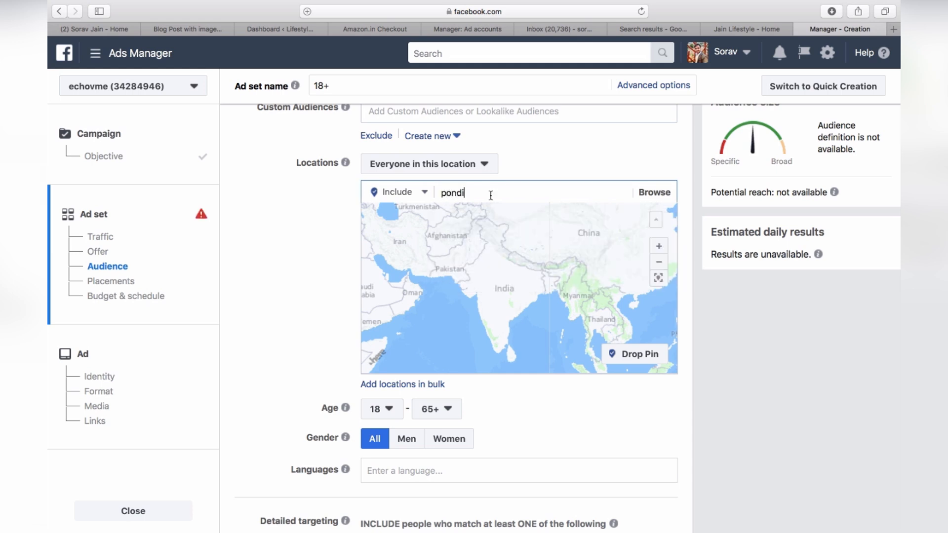
{"action": "left_click", "coordinate": [487, 214]}
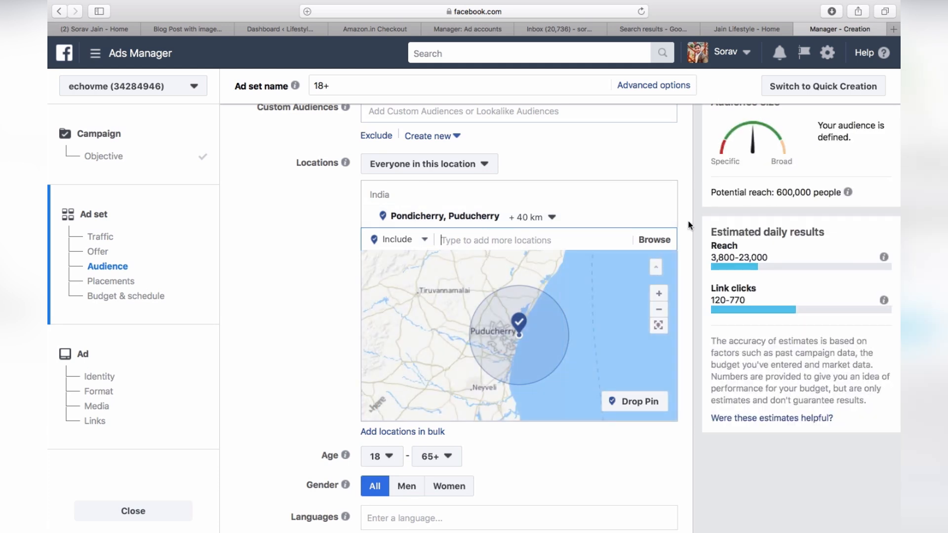
Restrict the Pondicherry audience to people travelling in this location and check the potential reach.
{"action": "scroll", "coordinate": [517, 308], "scroll_direction": "down", "scroll_amount": 2}
{"action": "left_click", "coordinate": [485, 165]}
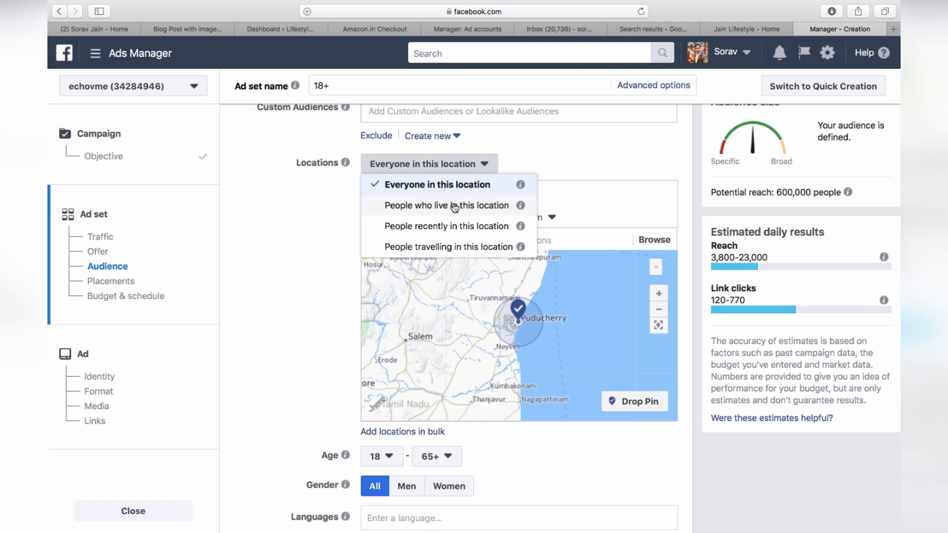
{"action": "left_click", "coordinate": [437, 249]}
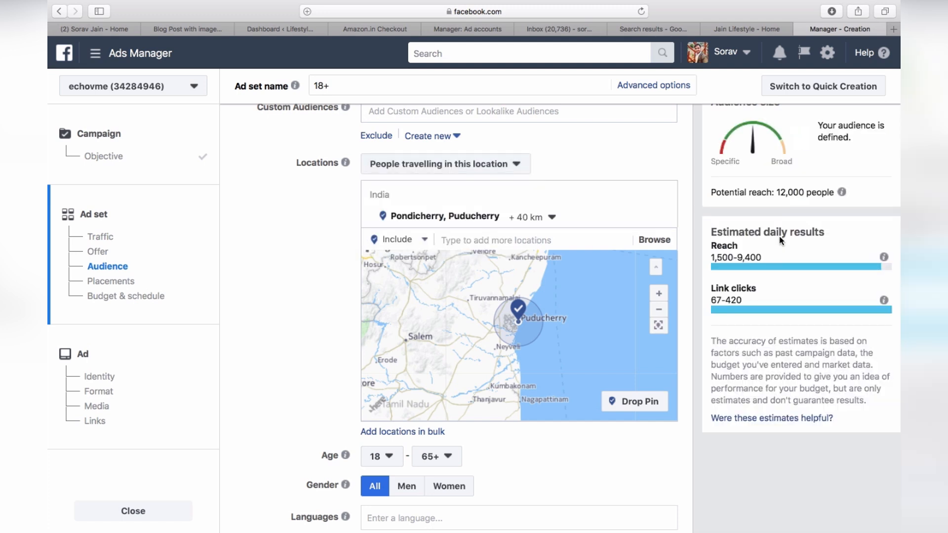
{"action": "left_click_drag", "start_coordinate": [779, 193], "coordinate": [809, 196]}
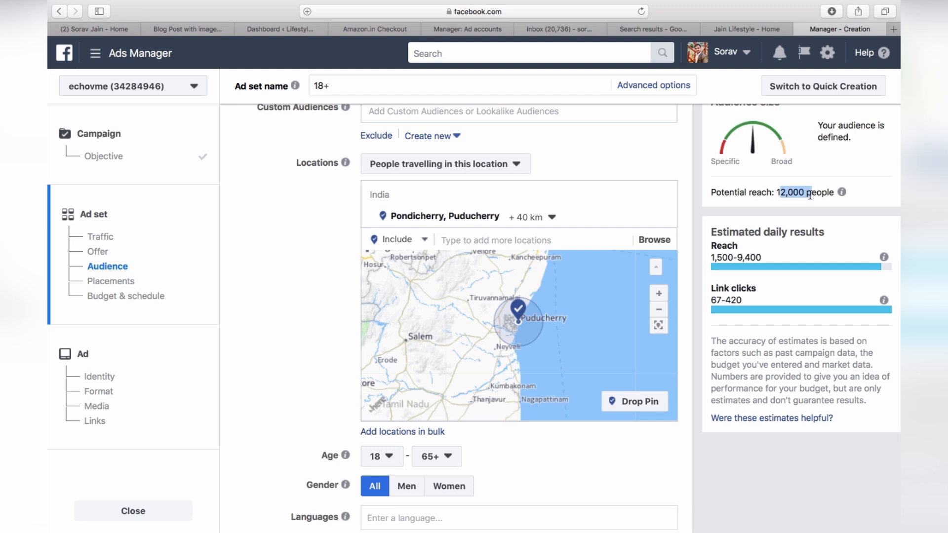
{"action": "left_click", "coordinate": [809, 196]}
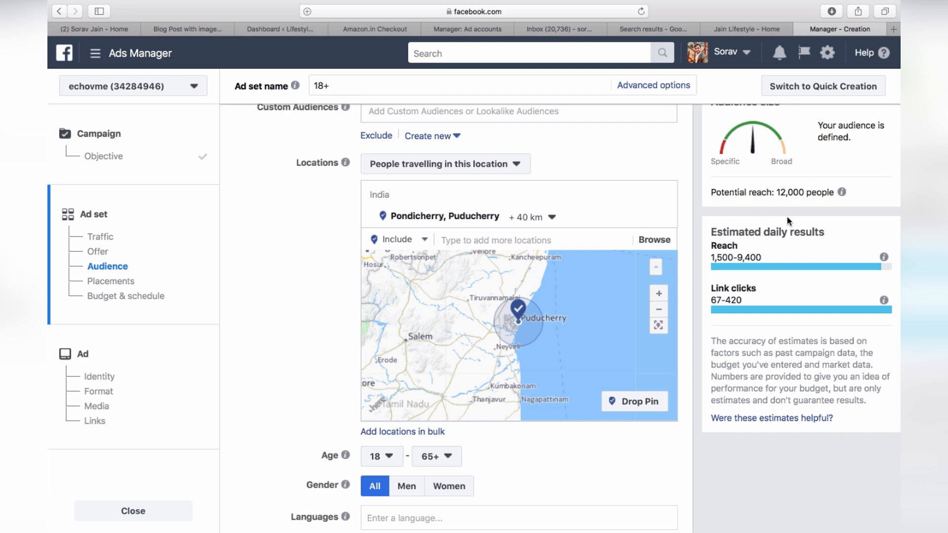
Look through the minimum age choices and the gender, language and detailed targeting settings without changing them.
{"action": "scroll", "coordinate": [701, 240], "scroll_direction": "down", "scroll_amount": 2}
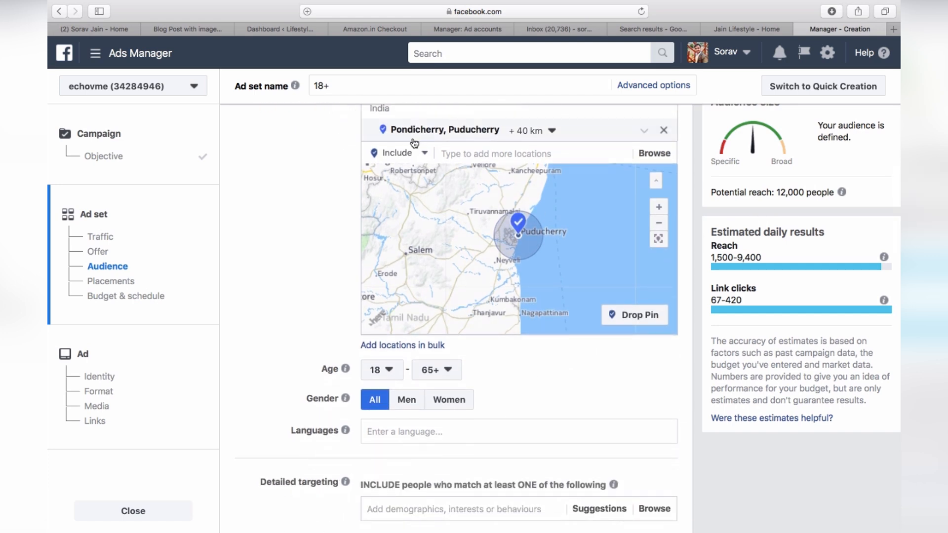
{"action": "scroll", "coordinate": [324, 217], "scroll_direction": "down", "scroll_amount": 1}
{"action": "left_click", "coordinate": [389, 314]}
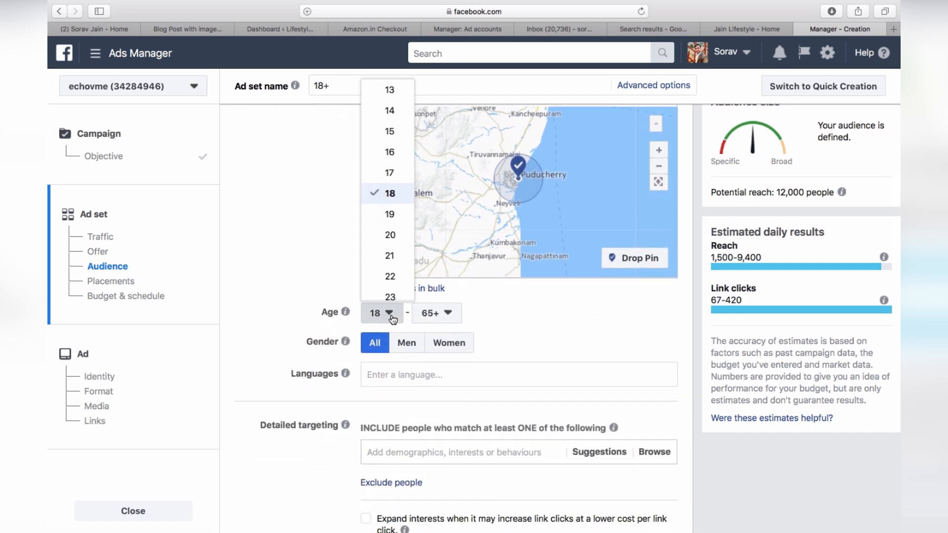
{"action": "left_click", "coordinate": [496, 338]}
{"action": "scroll", "coordinate": [497, 337], "scroll_direction": "down", "scroll_amount": 2}
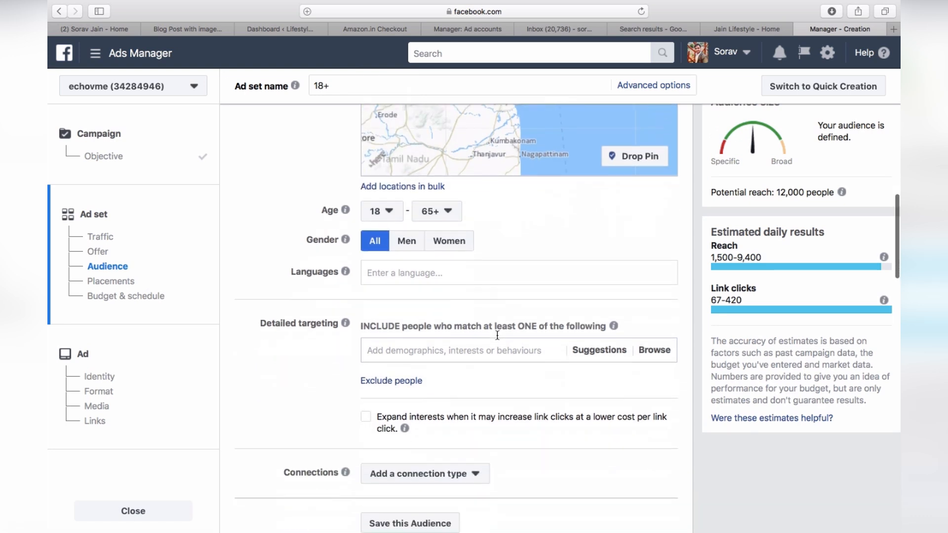
{"action": "scroll", "coordinate": [496, 334], "scroll_direction": "up", "scroll_amount": 4}
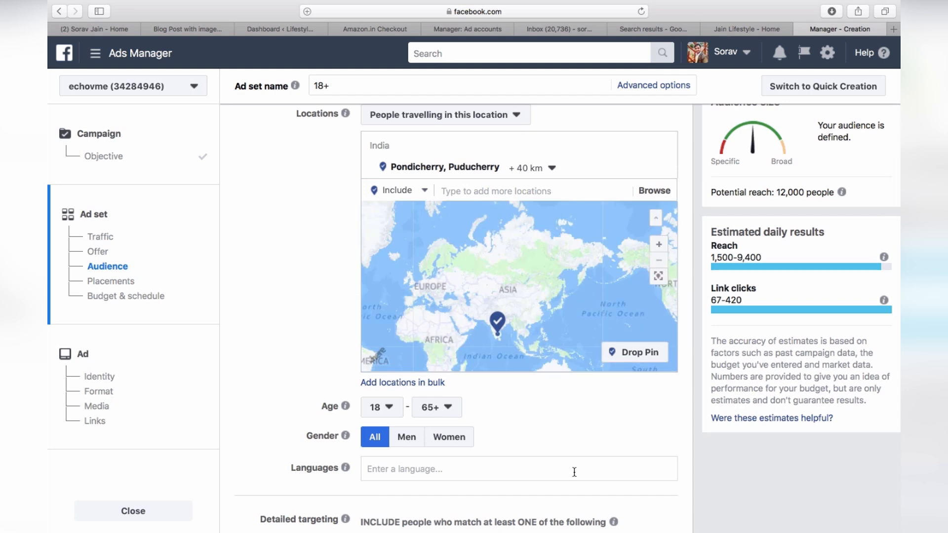
Remove Pondicherry from the target locations and add India instead.
{"action": "scroll", "coordinate": [573, 470], "scroll_direction": "down", "scroll_amount": 1}
{"action": "scroll", "coordinate": [573, 470], "scroll_direction": "up", "scroll_amount": 2}
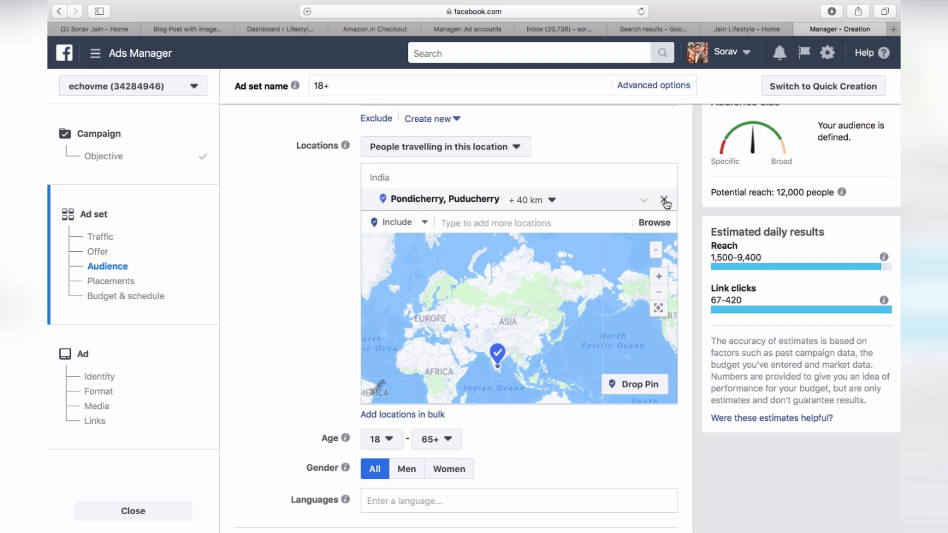
{"action": "left_click", "coordinate": [664, 200]}
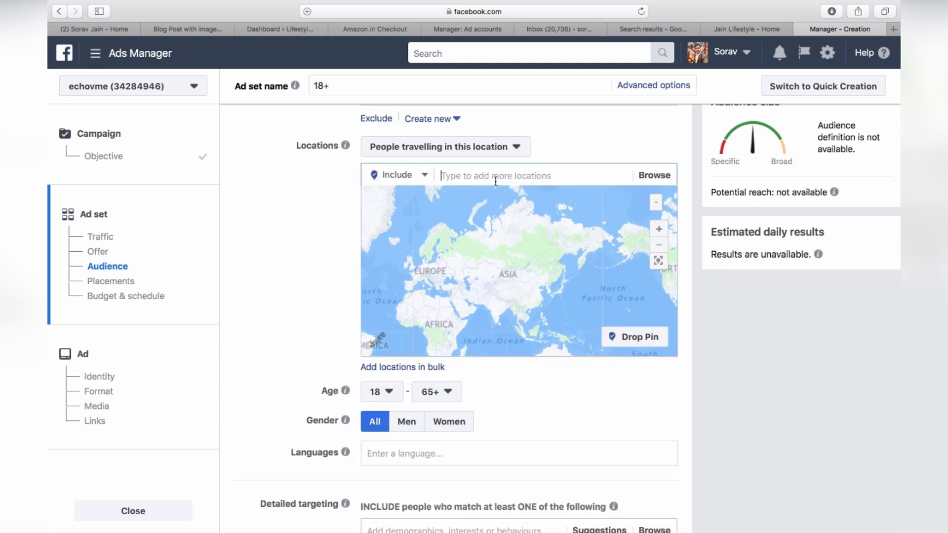
{"action": "left_click", "coordinate": [495, 182]}
{"action": "type", "text": "India"}
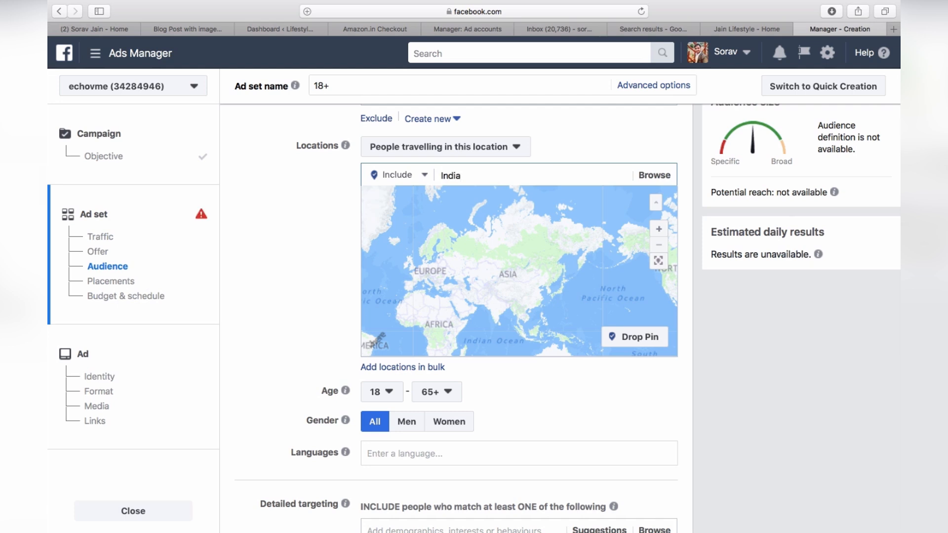
{"action": "left_click", "coordinate": [468, 196]}
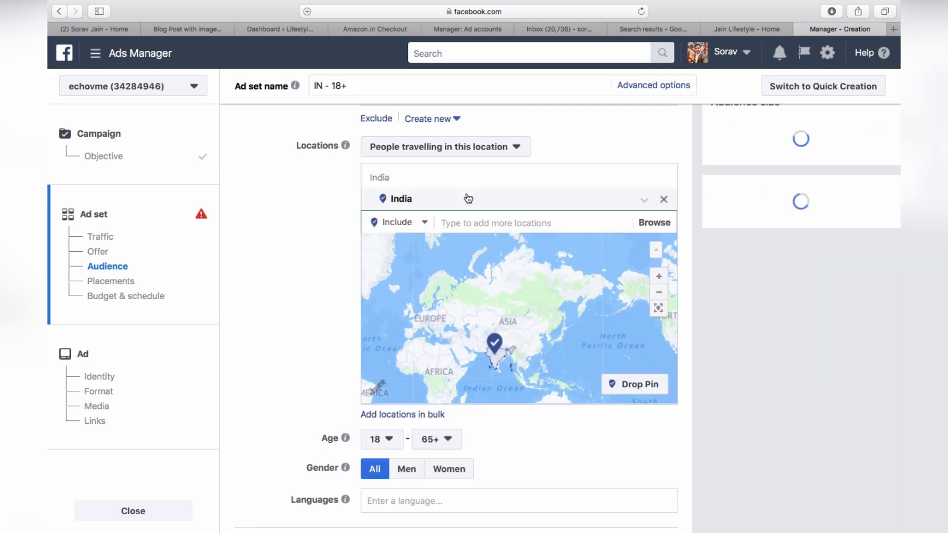
Browse the detailed targeting demographics for all parents and include "Parents with pre-schoolers (3-5 years)".
{"action": "scroll", "coordinate": [341, 275], "scroll_direction": "down", "scroll_amount": 5}
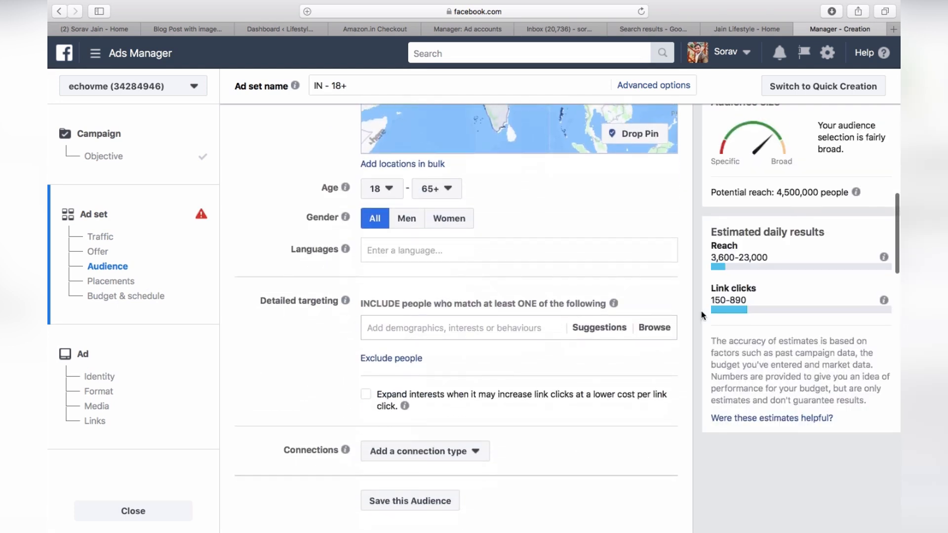
{"action": "left_click", "coordinate": [654, 327]}
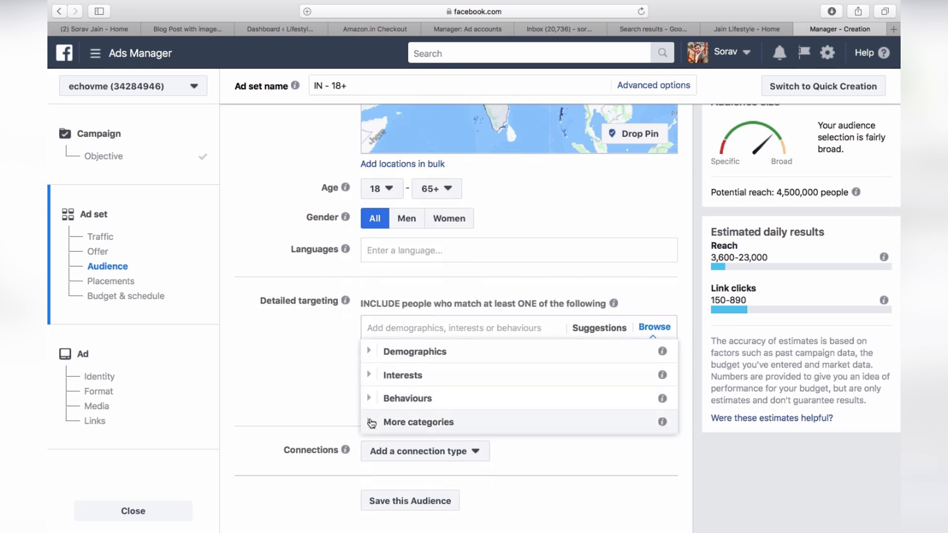
{"action": "left_click", "coordinate": [371, 352]}
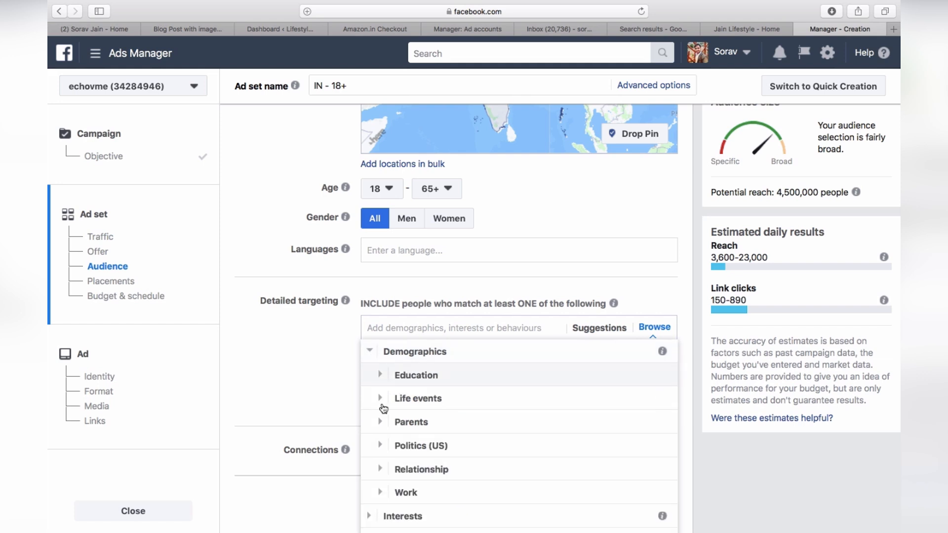
{"action": "scroll", "coordinate": [385, 421], "scroll_direction": "down", "scroll_amount": 1}
{"action": "scroll", "coordinate": [385, 421], "scroll_direction": "up", "scroll_amount": 1}
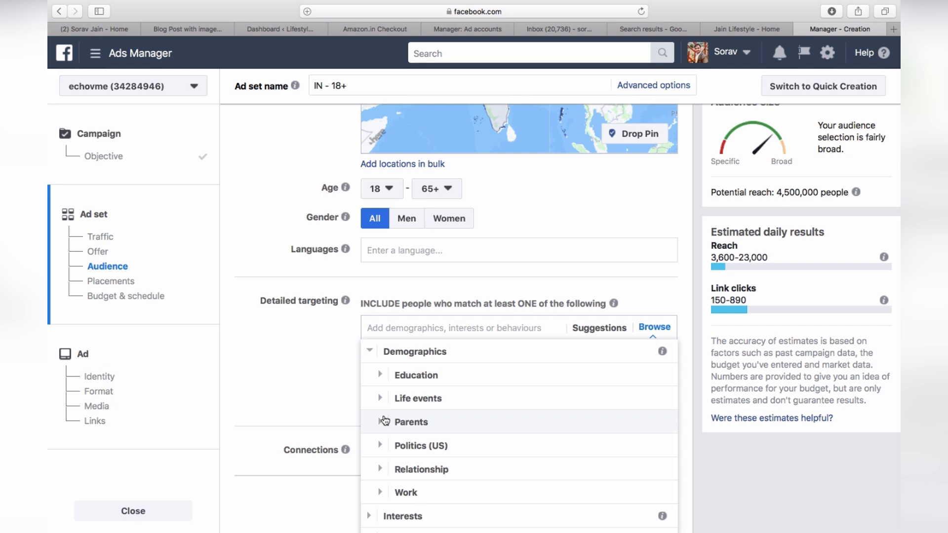
{"action": "left_click", "coordinate": [381, 422]}
{"action": "scroll", "coordinate": [386, 415], "scroll_direction": "down", "scroll_amount": 2}
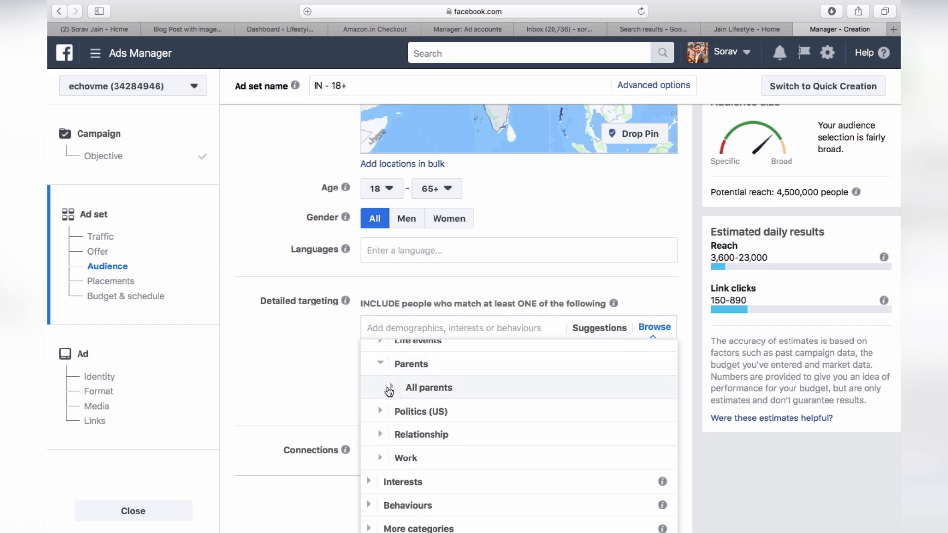
{"action": "left_click", "coordinate": [390, 388]}
{"action": "scroll", "coordinate": [389, 392], "scroll_direction": "down", "scroll_amount": 1}
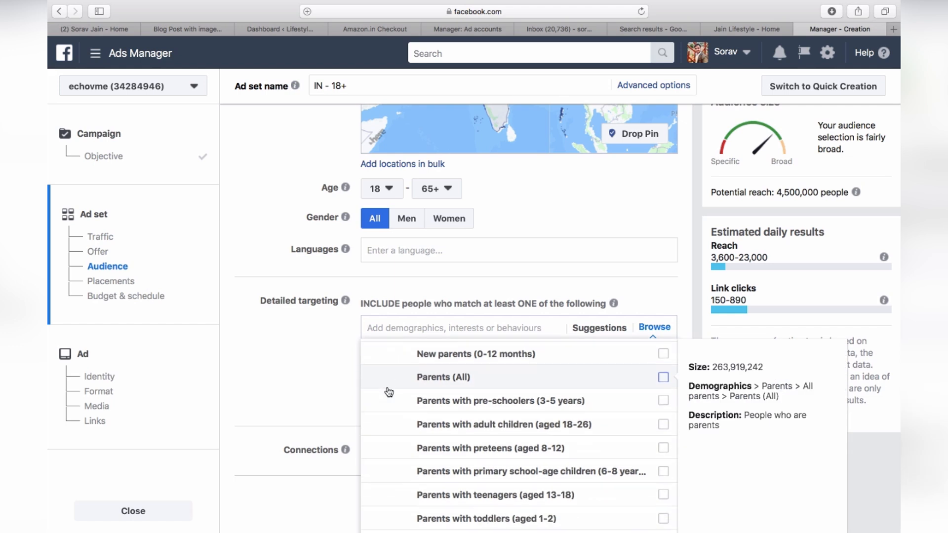
{"action": "left_click", "coordinate": [664, 401]}
Set the India location targeting to "Everyone in this location" and review the potential reach and targeting settings.
{"action": "scroll", "coordinate": [845, 209], "scroll_direction": "up", "scroll_amount": 6}
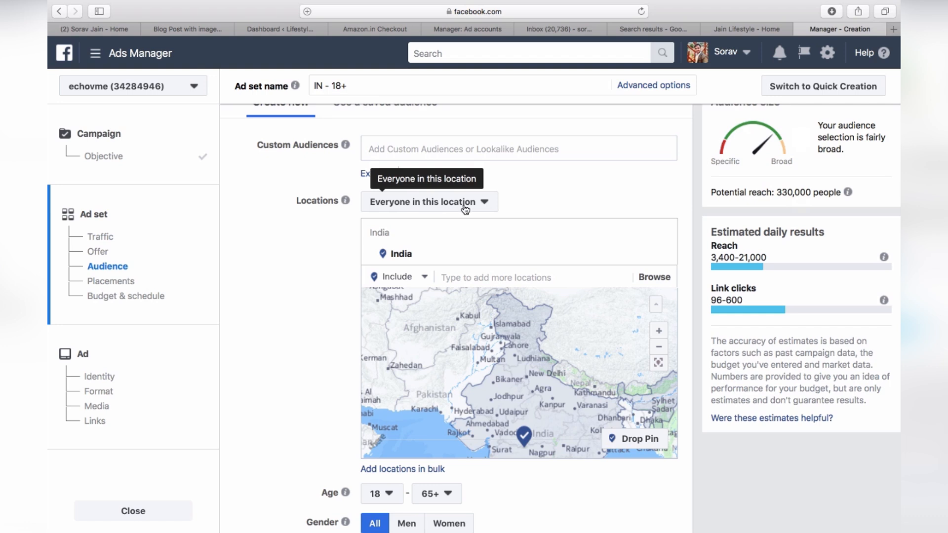
{"action": "mouse_move", "coordinate": [847, 192]}
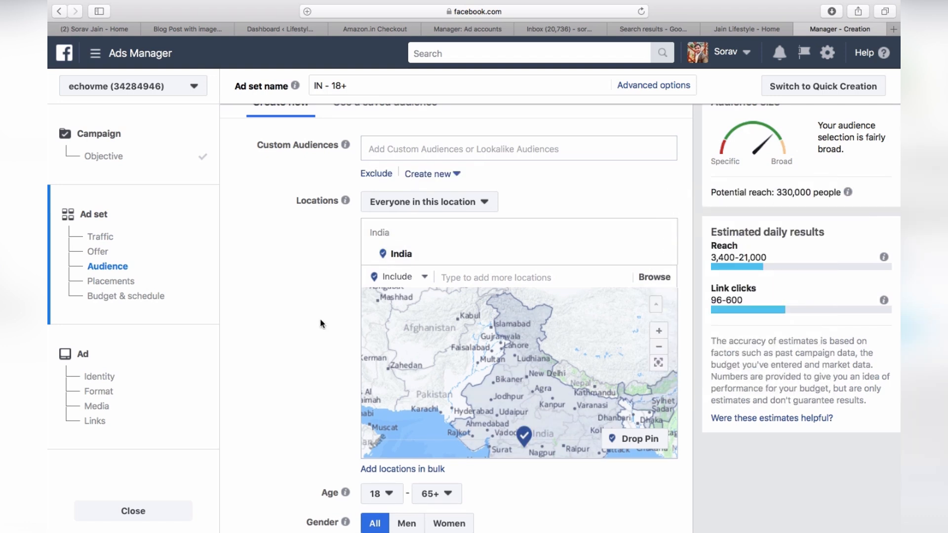
{"action": "scroll", "coordinate": [320, 321], "scroll_direction": "down", "scroll_amount": 5}
{"action": "scroll", "coordinate": [320, 323], "scroll_direction": "down", "scroll_amount": 3}
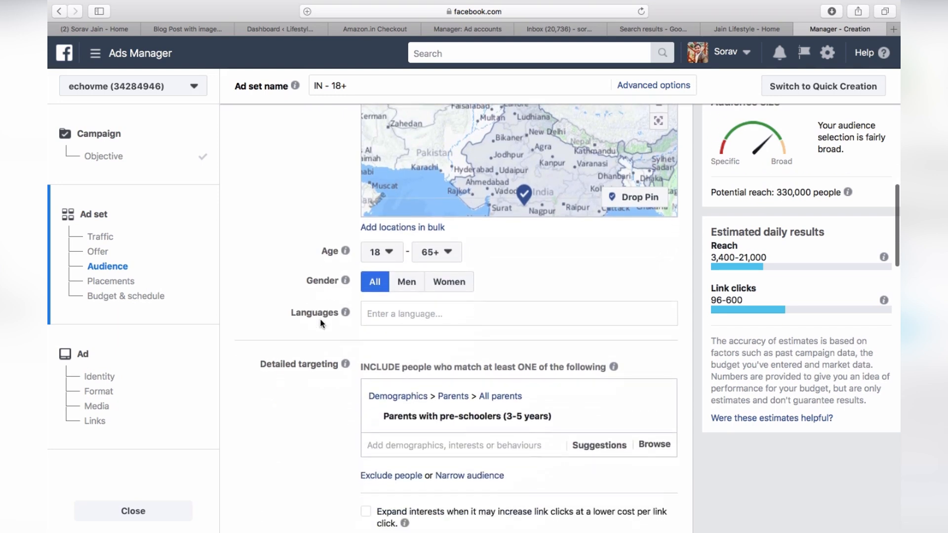
Browse the life events demographics in detailed targeting, including the anniversary, date of birth, newly engaged, newlywed and recently moved options.
{"action": "mouse_move", "coordinate": [546, 424]}
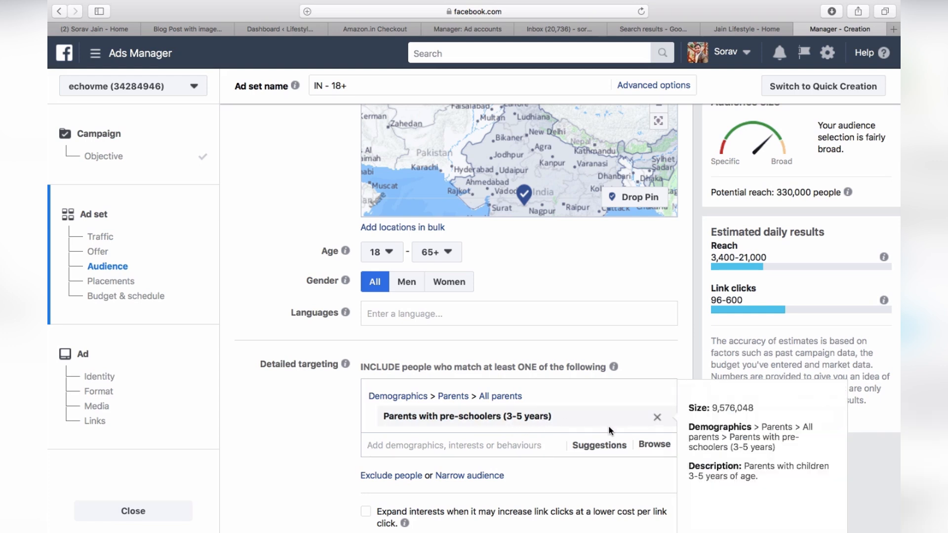
{"action": "left_click", "coordinate": [650, 444]}
{"action": "left_click", "coordinate": [365, 470]}
{"action": "scroll", "coordinate": [364, 477], "scroll_direction": "down", "scroll_amount": 2}
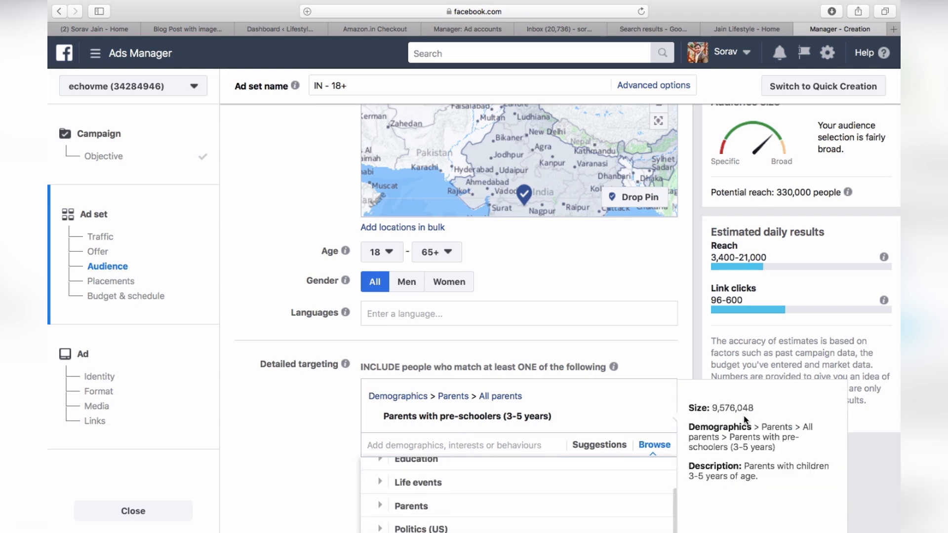
{"action": "scroll", "coordinate": [450, 371], "scroll_direction": "down", "scroll_amount": 3}
{"action": "scroll", "coordinate": [420, 378], "scroll_direction": "up", "scroll_amount": 1}
{"action": "left_click", "coordinate": [373, 366]}
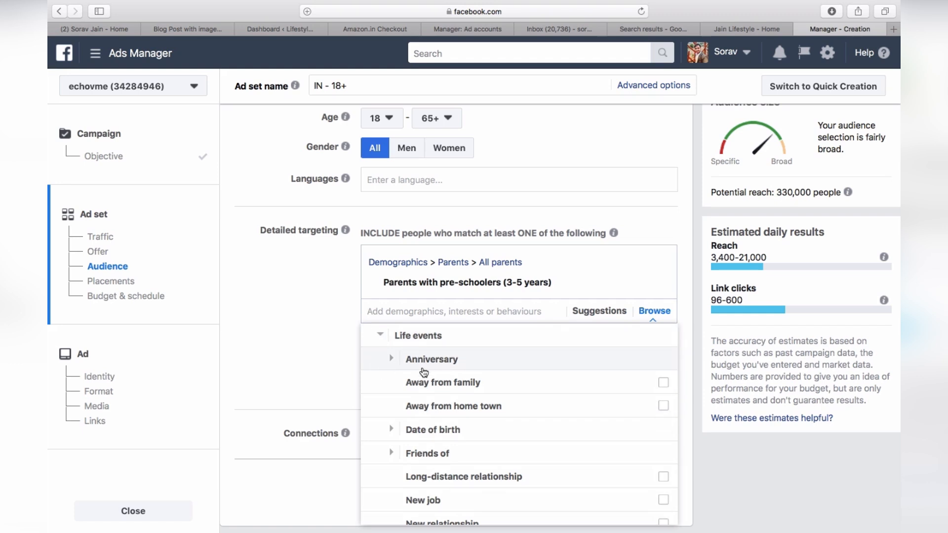
{"action": "left_click", "coordinate": [391, 357]}
{"action": "mouse_move", "coordinate": [391, 356]}
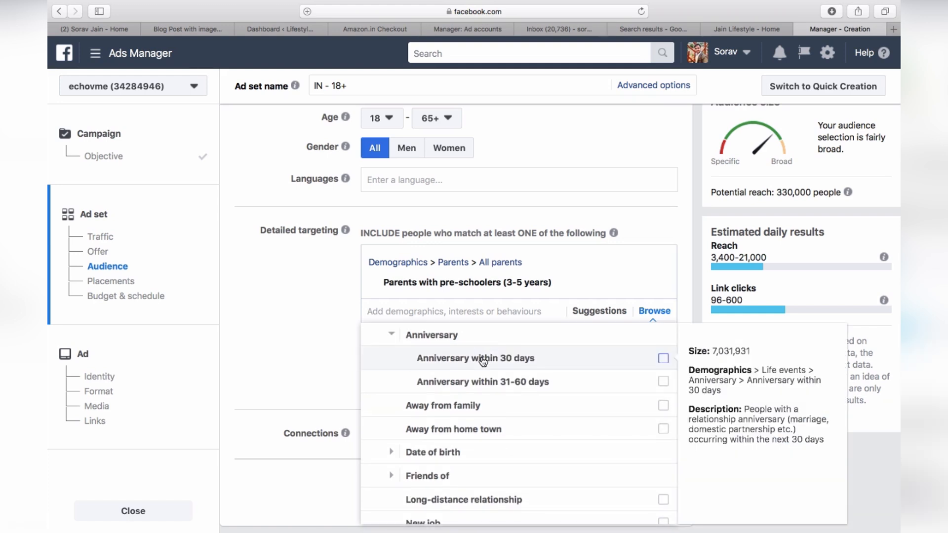
{"action": "scroll", "coordinate": [442, 402], "scroll_direction": "down", "scroll_amount": 3}
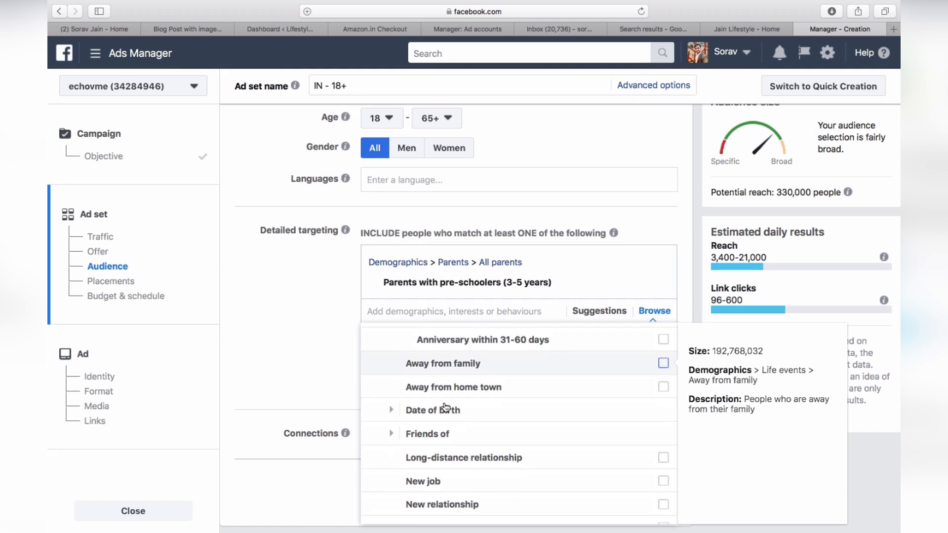
{"action": "left_click", "coordinate": [391, 382]}
{"action": "mouse_move", "coordinate": [390, 379]}
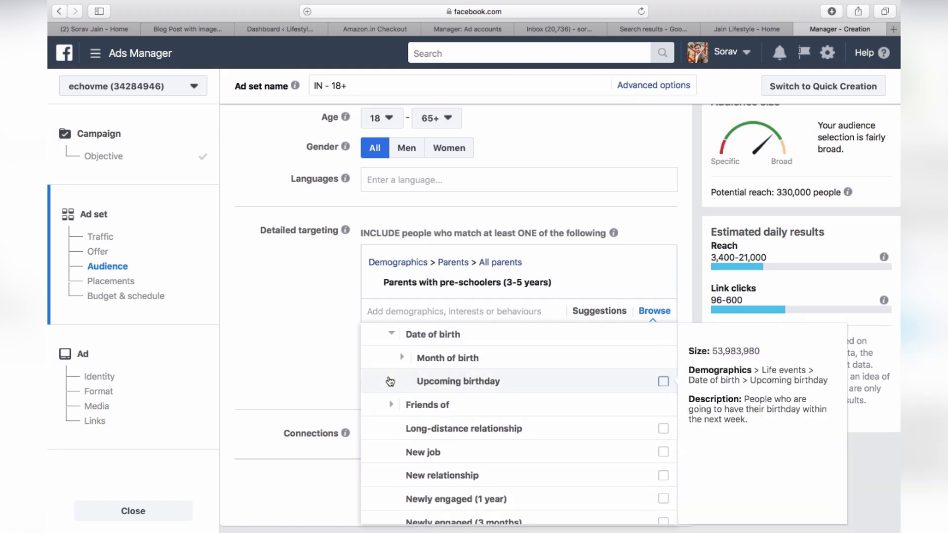
{"action": "scroll", "coordinate": [390, 381], "scroll_direction": "down", "scroll_amount": 2}
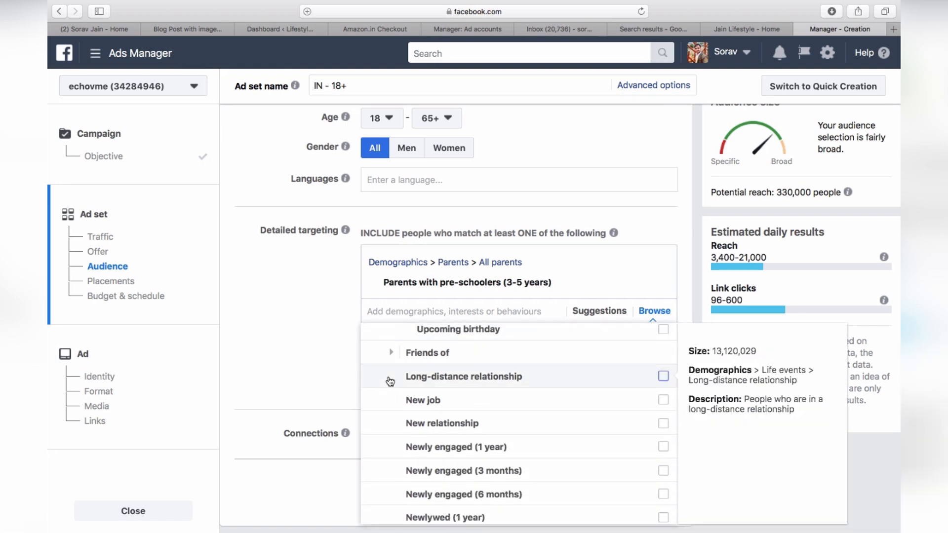
{"action": "scroll", "coordinate": [422, 425], "scroll_direction": "down", "scroll_amount": 2}
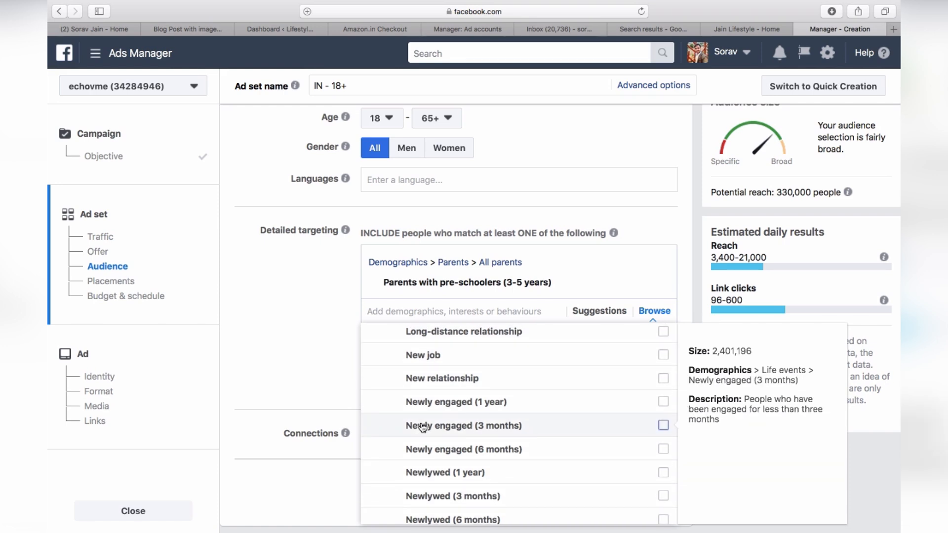
{"action": "scroll", "coordinate": [422, 427], "scroll_direction": "down", "scroll_amount": 5}
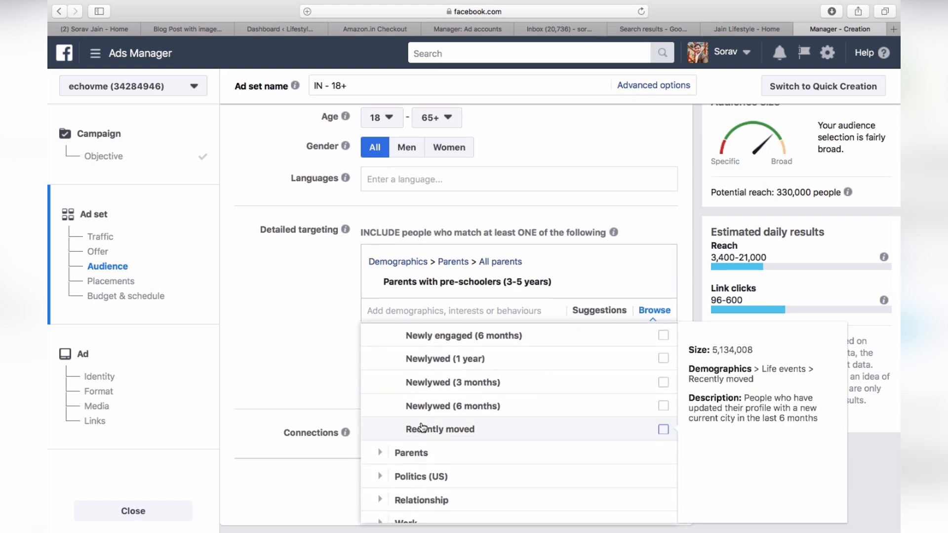
{"action": "scroll", "coordinate": [422, 427], "scroll_direction": "up", "scroll_amount": 2}
{"action": "scroll", "coordinate": [422, 427], "scroll_direction": "down", "scroll_amount": 3}
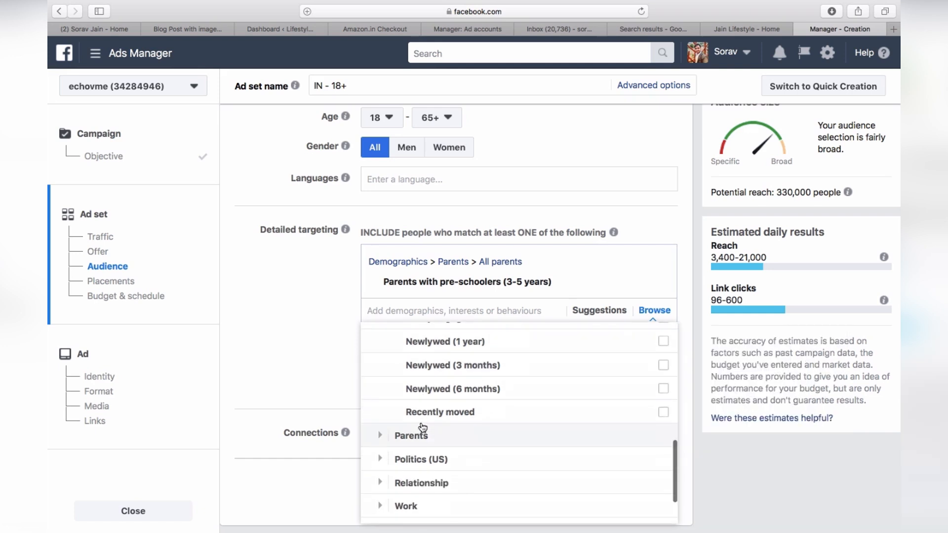
Look through the Parents and Work demographic categories available for detailed targeting.
{"action": "left_click", "coordinate": [381, 435]}
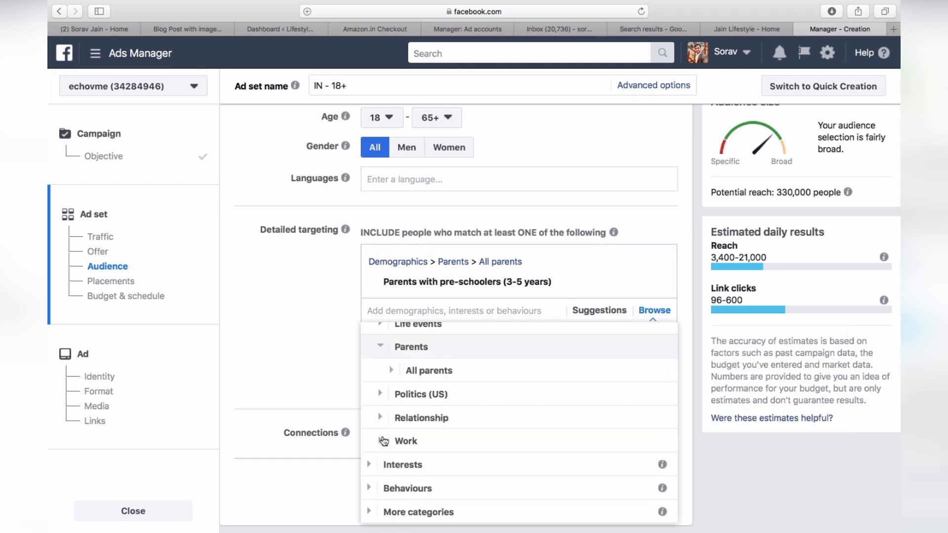
{"action": "scroll", "coordinate": [383, 441], "scroll_direction": "up", "scroll_amount": 3}
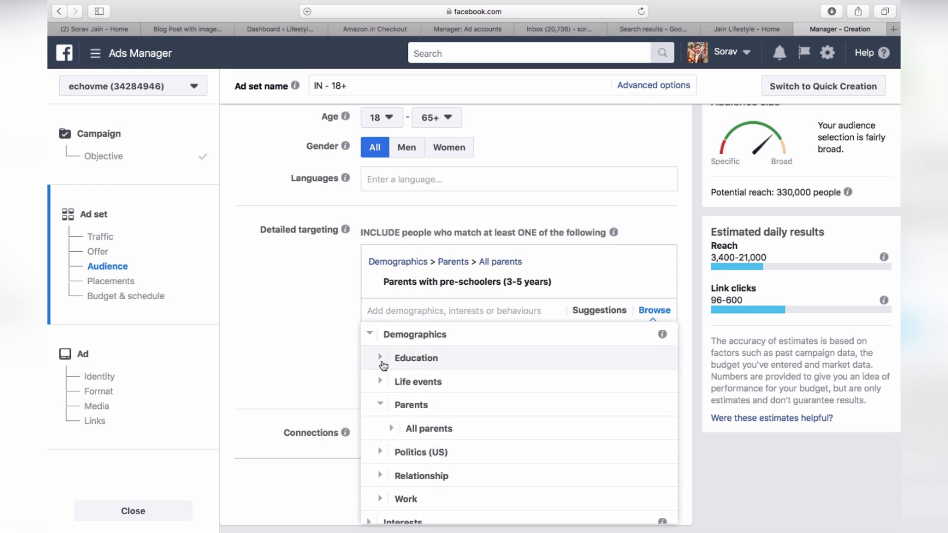
{"action": "scroll", "coordinate": [384, 366], "scroll_direction": "down", "scroll_amount": 1}
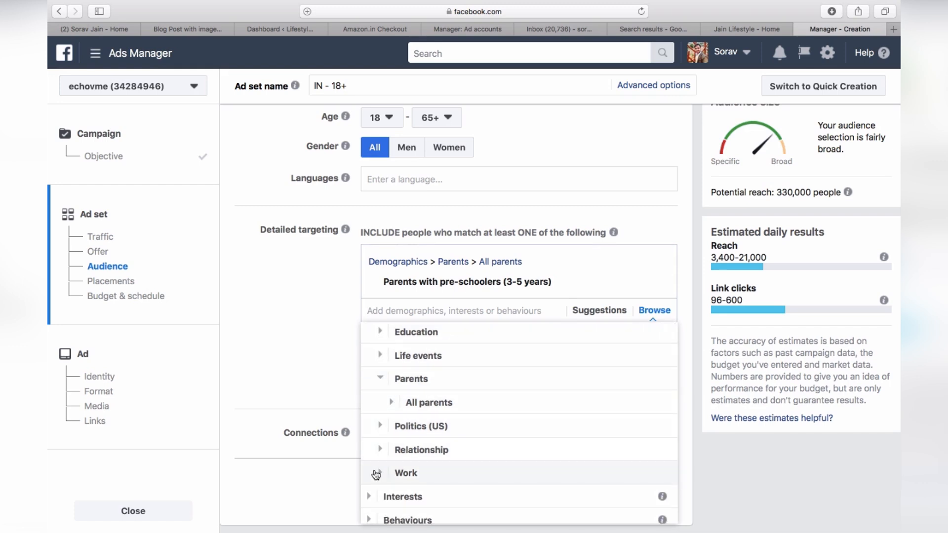
{"action": "left_click", "coordinate": [378, 473]}
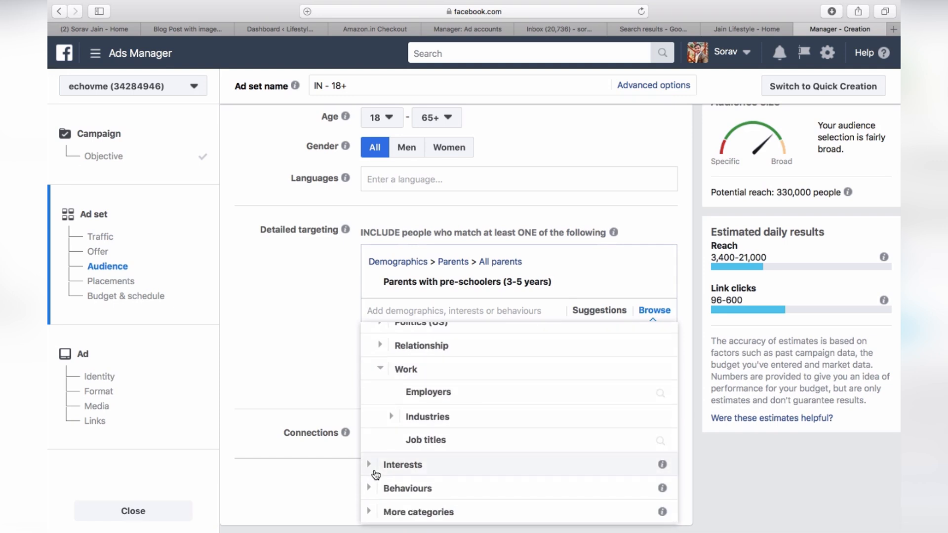
{"action": "scroll", "coordinate": [376, 475], "scroll_direction": "up", "scroll_amount": 5}
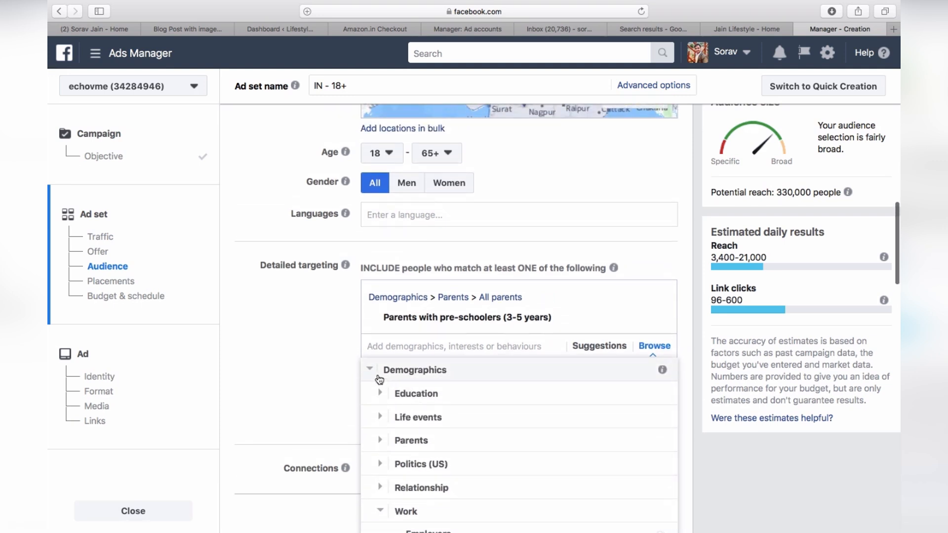
Show the Interests categories and remove "Parents with pre-schoolers (3-5 years)" from the detailed targeting.
{"action": "left_click", "coordinate": [371, 371]}
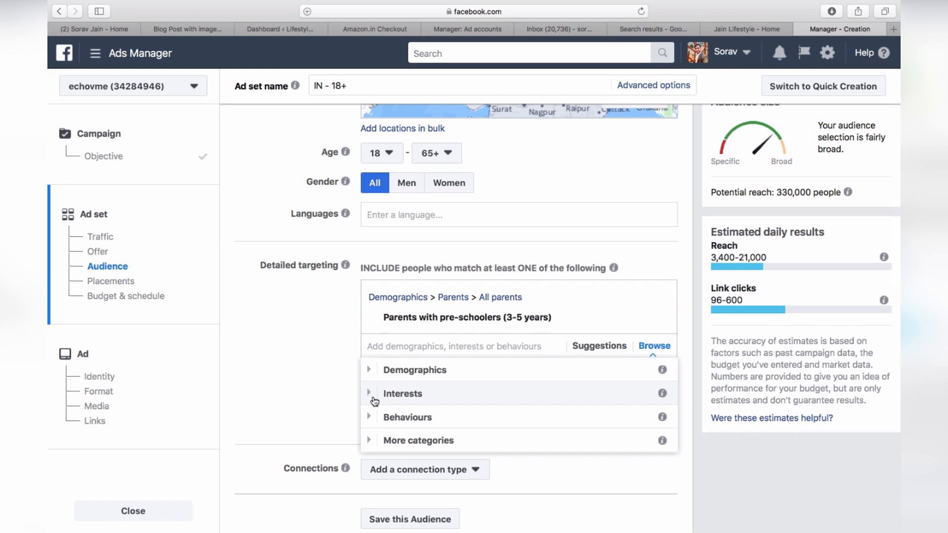
{"action": "left_click", "coordinate": [374, 398]}
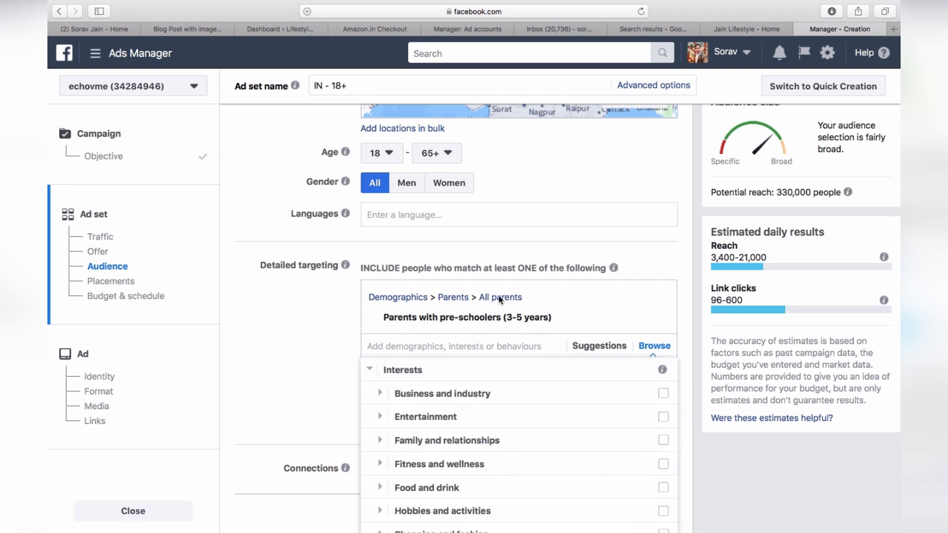
{"action": "left_click", "coordinate": [657, 319]}
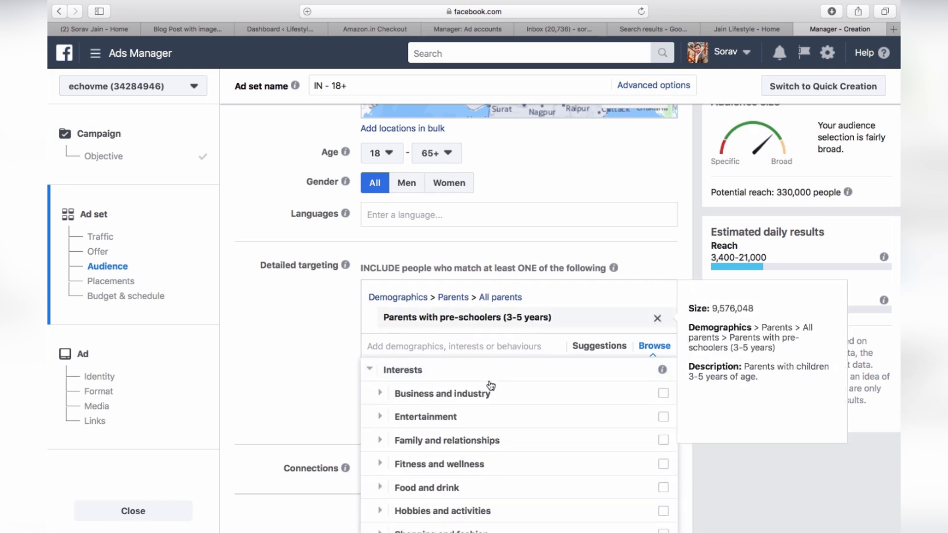
Try to find Pondicherry in the detailed targeting search and bring up the suggestions and browse categories.
{"action": "left_click", "coordinate": [472, 287]}
{"action": "type", "text": "pondi"}
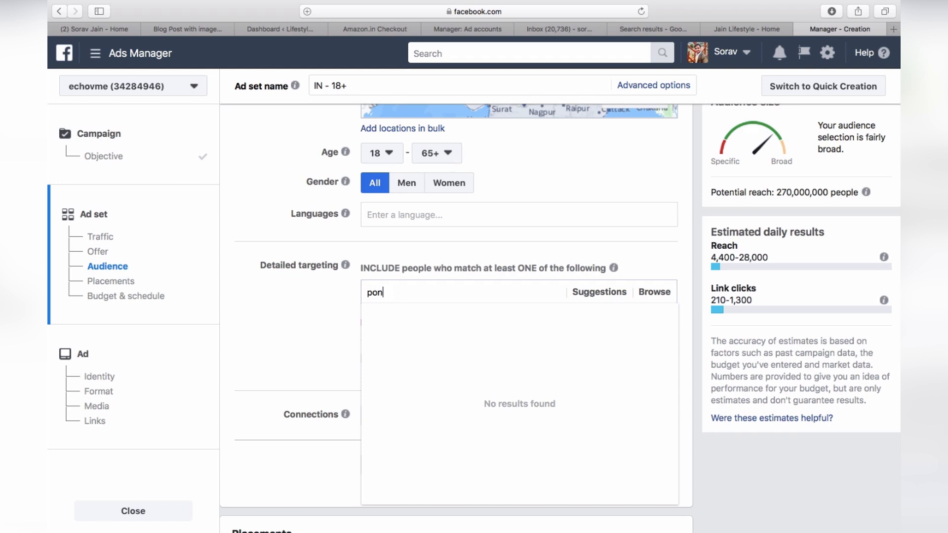
{"action": "key", "text": "BackSpace"}
{"action": "key", "text": "BackSpace"}
{"action": "key", "text": "BackSpace"}
{"action": "type", "text": "Po"}
{"action": "left_click", "coordinate": [601, 290]}
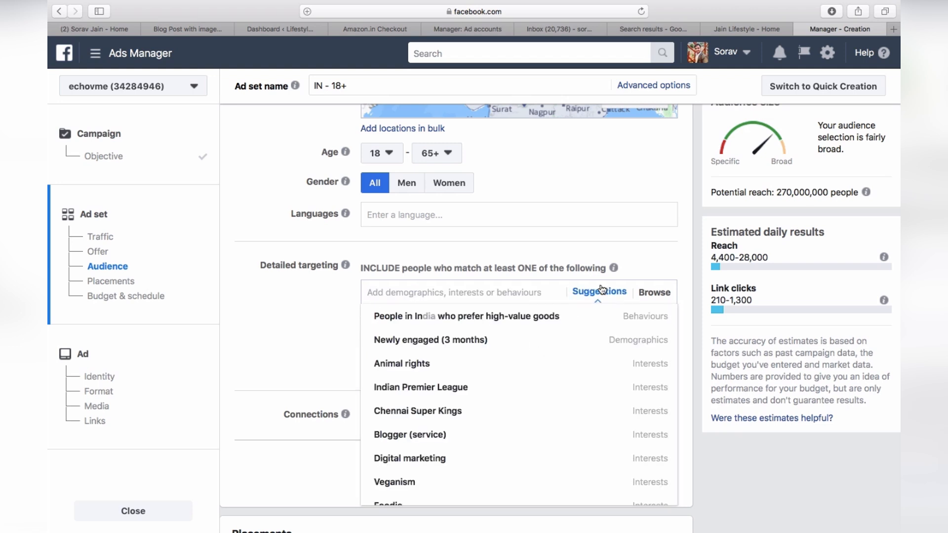
{"action": "left_click", "coordinate": [477, 291]}
{"action": "type", "text": "Pon"}
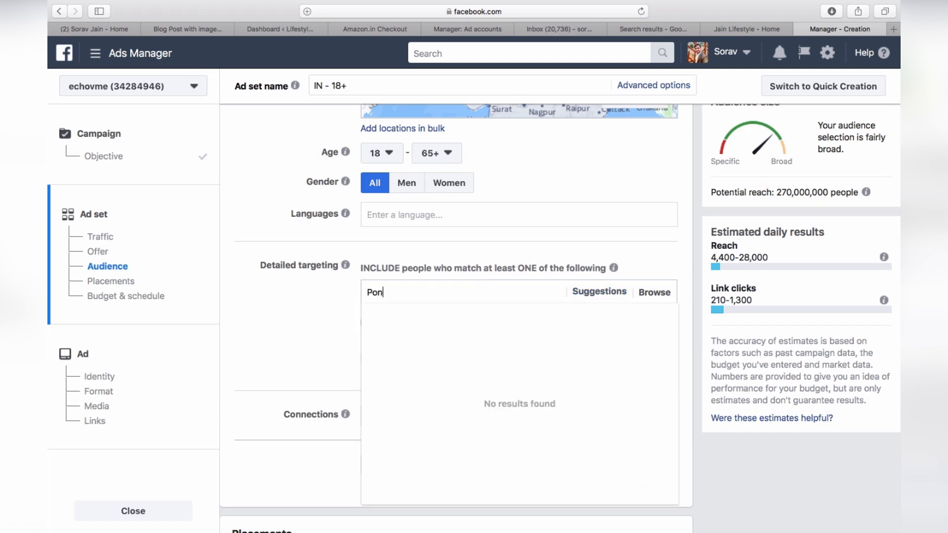
{"action": "type", "text": "dicherry"}
{"action": "left_click", "coordinate": [643, 296]}
{"action": "left_click", "coordinate": [599, 296]}
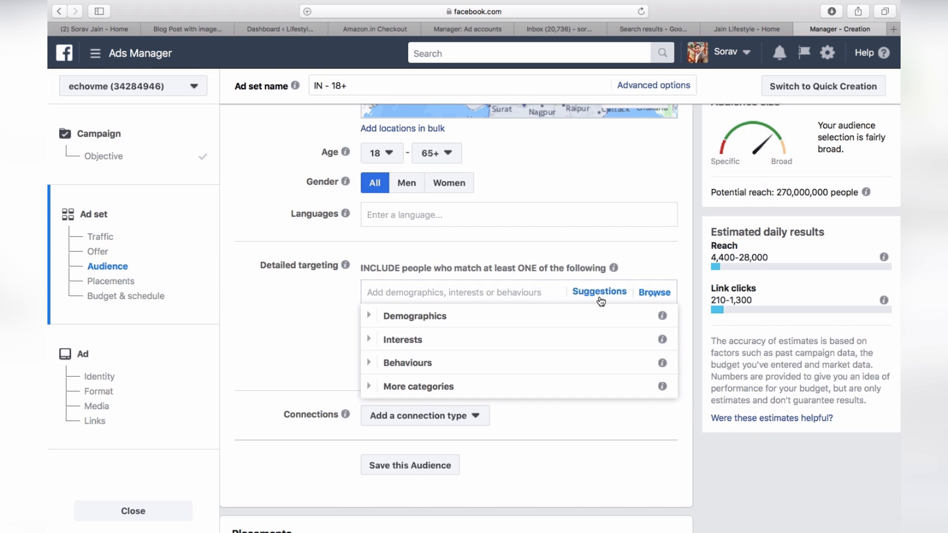
Search detailed targeting for Pondicherry and include the Pondicherry interest.
{"action": "left_click", "coordinate": [497, 291]}
{"action": "type", "text": "pondd"}
{"action": "key", "text": "BackSpace"}
{"action": "type", "text": "icherry"}
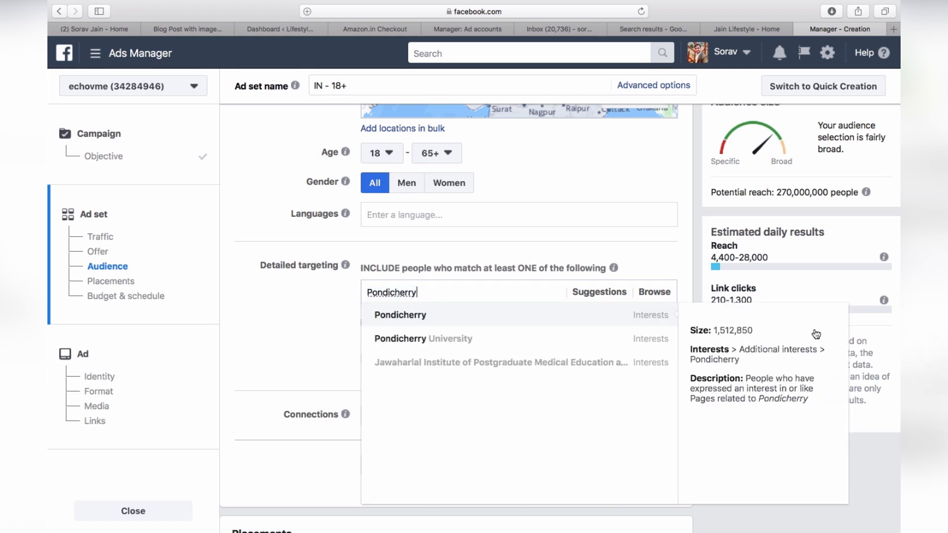
{"action": "key", "text": "Return"}
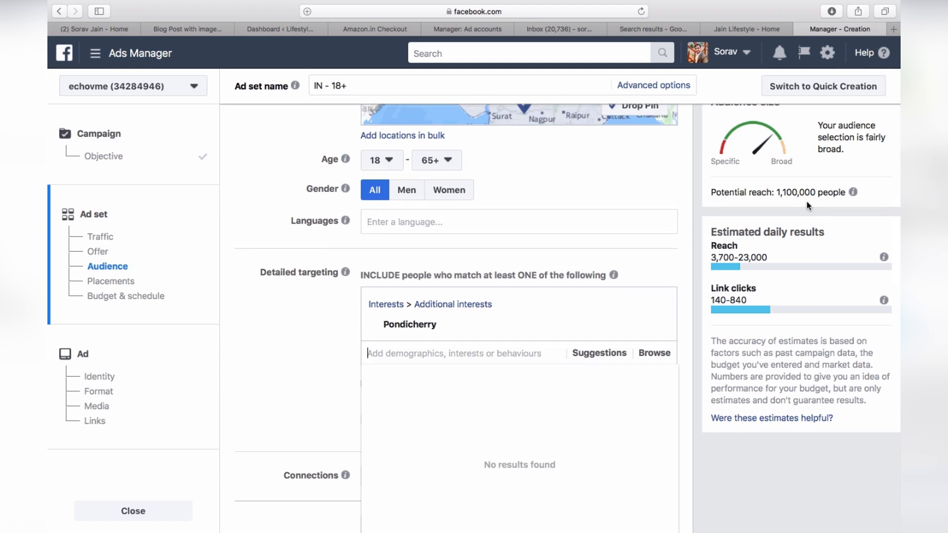
Narrow the audience so that people must also match the Puducherry interest.
{"action": "scroll", "coordinate": [518, 287], "scroll_direction": "down", "scroll_amount": 3}
{"action": "mouse_move", "coordinate": [643, 267]}
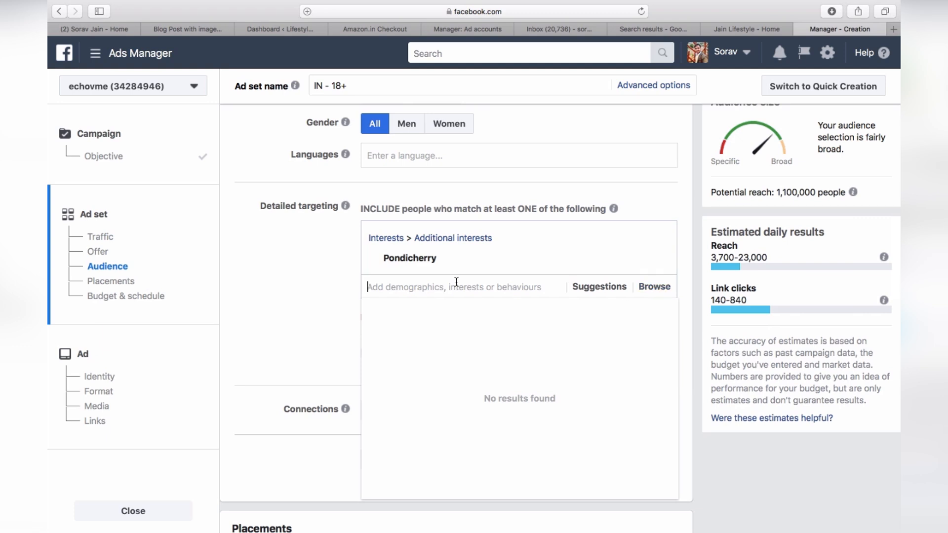
{"action": "left_click", "coordinate": [318, 293]}
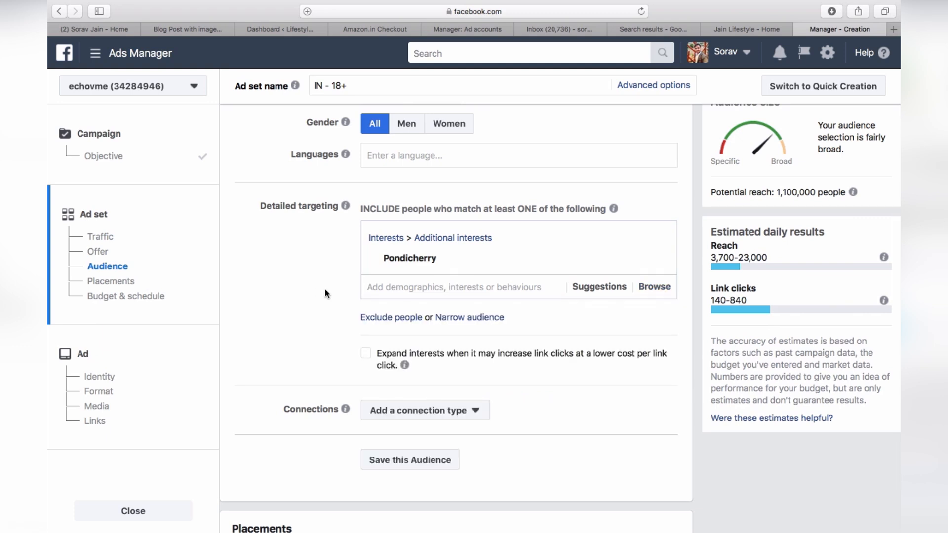
{"action": "left_click", "coordinate": [465, 322]}
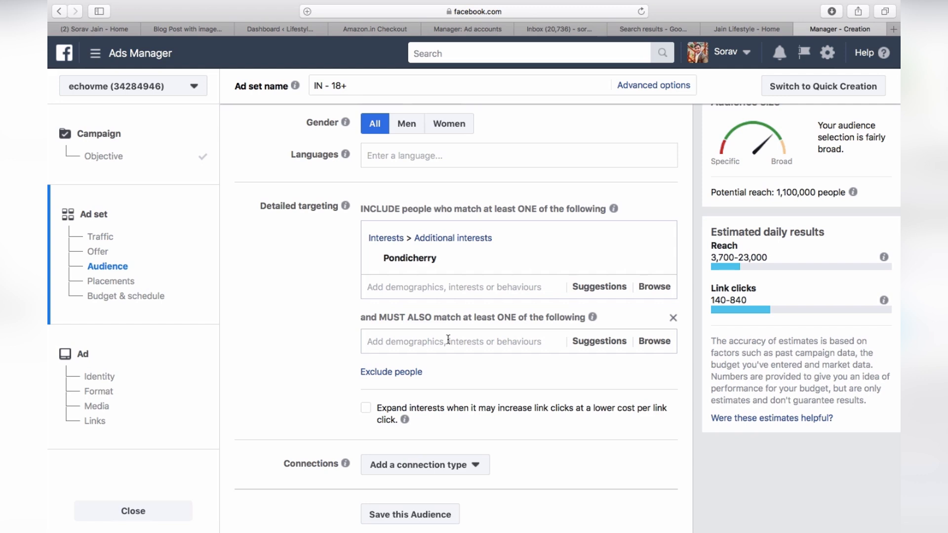
{"action": "left_click", "coordinate": [448, 339]}
{"action": "type", "text": "puduch"}
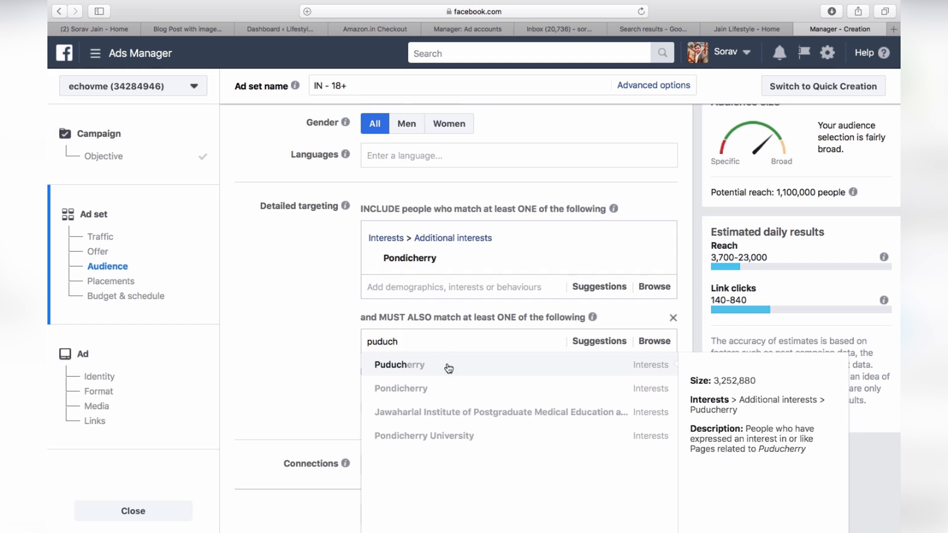
{"action": "left_click", "coordinate": [449, 368]}
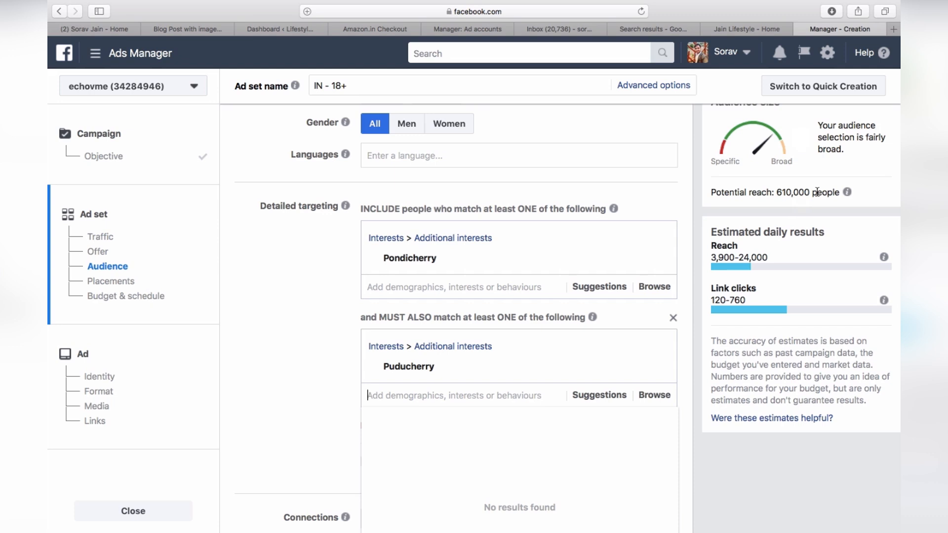
{"action": "scroll", "coordinate": [553, 271], "scroll_direction": "up", "scroll_amount": 5}
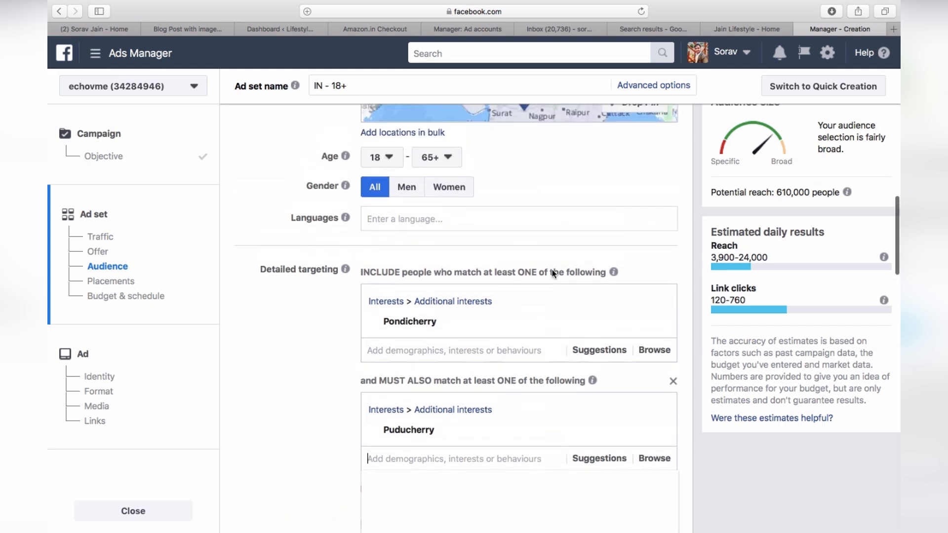
{"action": "scroll", "coordinate": [553, 273], "scroll_direction": "down", "scroll_amount": 10}
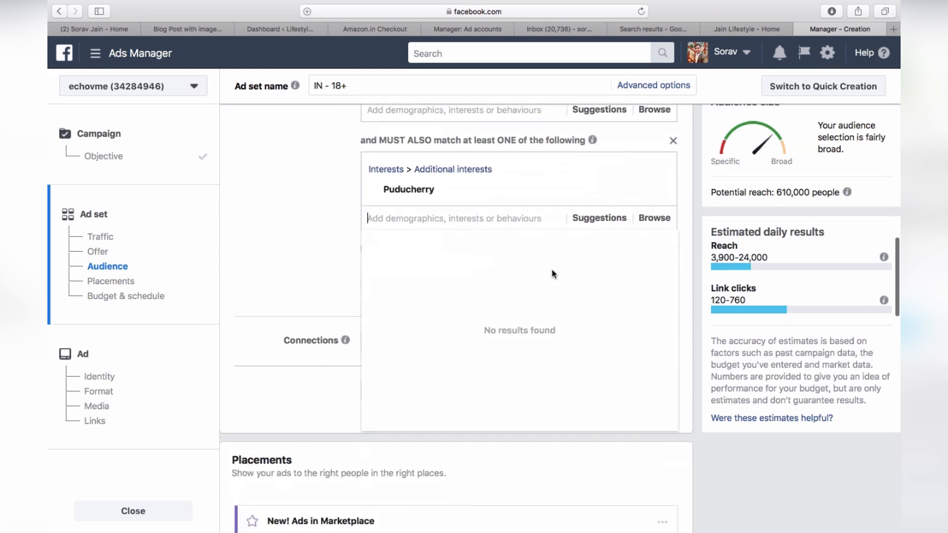
{"action": "left_click", "coordinate": [260, 242]}
Examine the placement settings, including device types, the Facebook, Instagram, Audience Network and Messenger placements, and mobile device options.
{"action": "scroll", "coordinate": [261, 241], "scroll_direction": "down", "scroll_amount": 9}
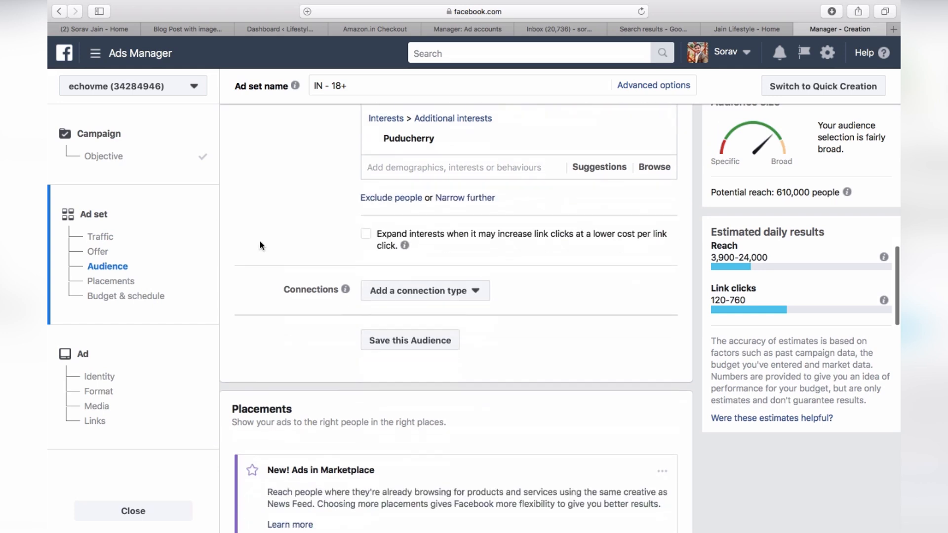
{"action": "scroll", "coordinate": [260, 241], "scroll_direction": "down", "scroll_amount": 7}
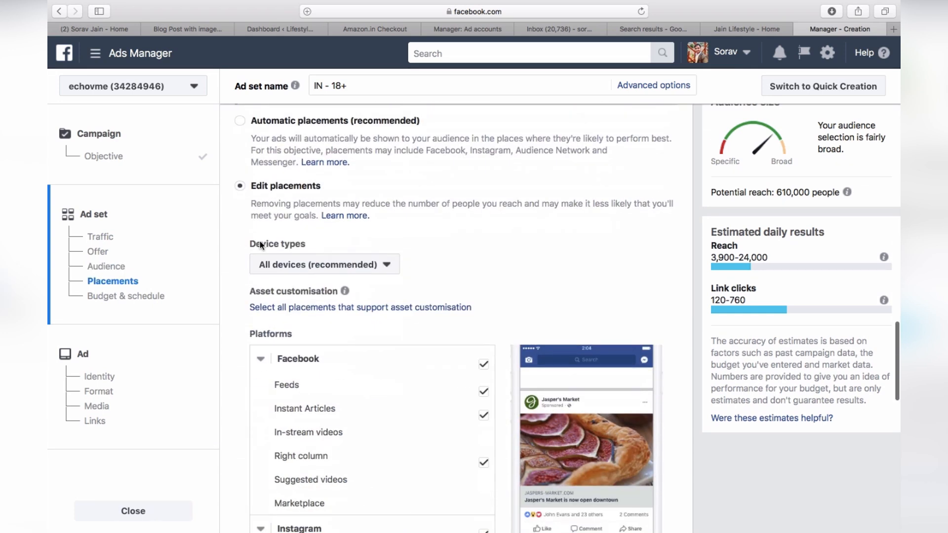
{"action": "scroll", "coordinate": [260, 242], "scroll_direction": "up", "scroll_amount": 3}
{"action": "scroll", "coordinate": [259, 242], "scroll_direction": "down", "scroll_amount": 3}
{"action": "scroll", "coordinate": [260, 242], "scroll_direction": "down", "scroll_amount": 2}
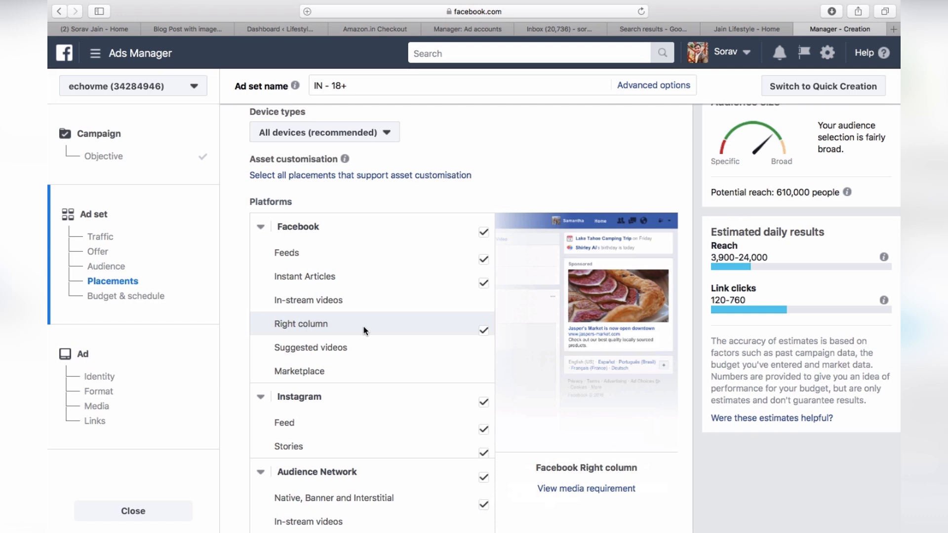
{"action": "scroll", "coordinate": [364, 328], "scroll_direction": "down", "scroll_amount": 3}
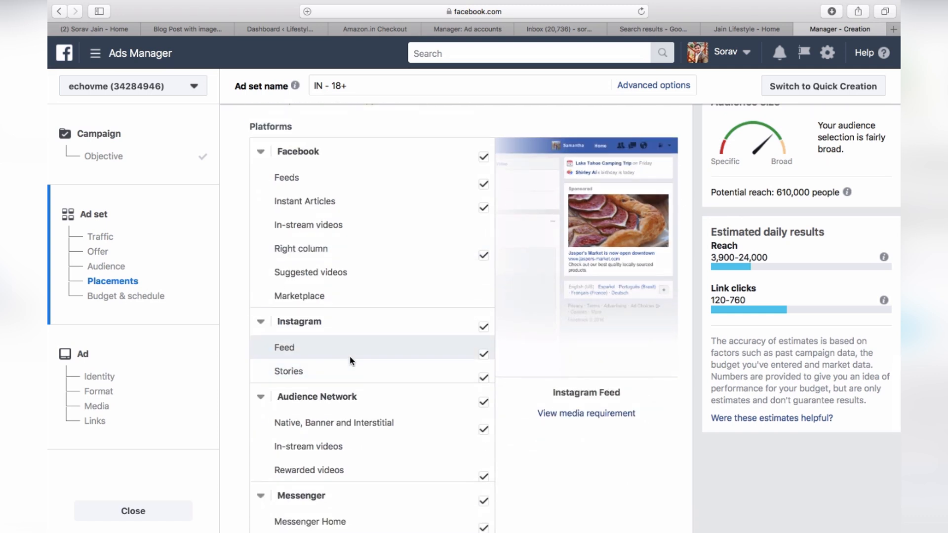
{"action": "scroll", "coordinate": [351, 357], "scroll_direction": "down", "scroll_amount": 10}
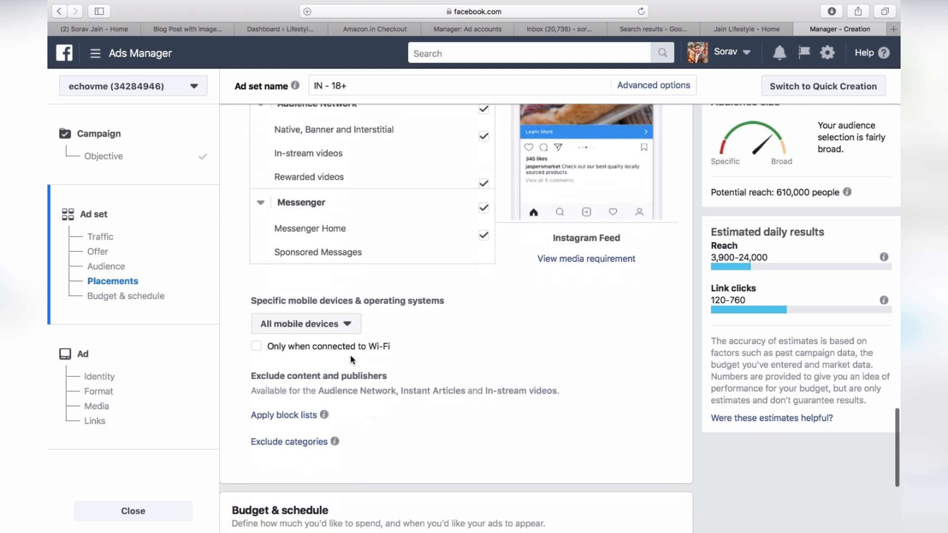
{"action": "scroll", "coordinate": [352, 359], "scroll_direction": "up", "scroll_amount": 5}
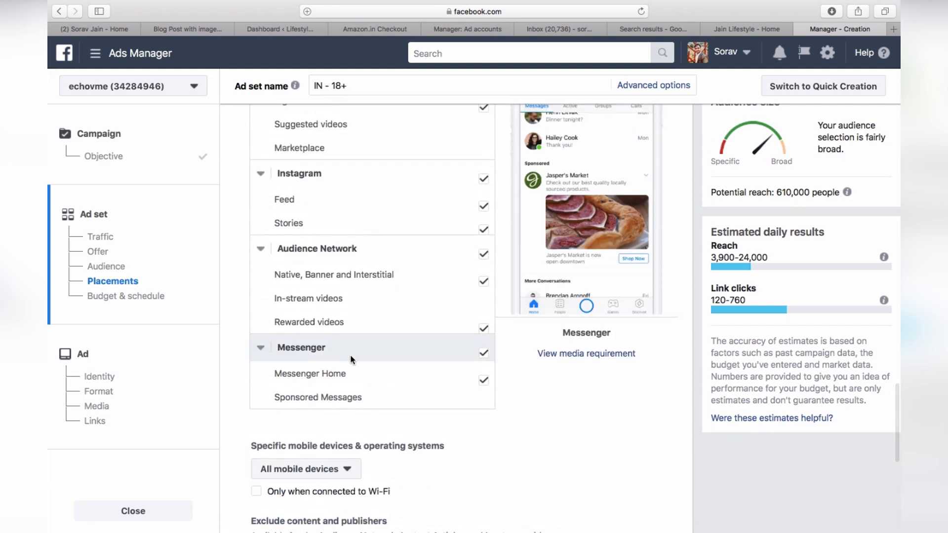
{"action": "scroll", "coordinate": [352, 359], "scroll_direction": "down", "scroll_amount": 12}
{"action": "scroll", "coordinate": [352, 358], "scroll_direction": "up", "scroll_amount": 20}
{"action": "scroll", "coordinate": [352, 358], "scroll_direction": "up", "scroll_amount": 20}
Switch the ad set from edited placements to Automatic placements (recommended).
{"action": "scroll", "coordinate": [352, 359], "scroll_direction": "down", "scroll_amount": 20}
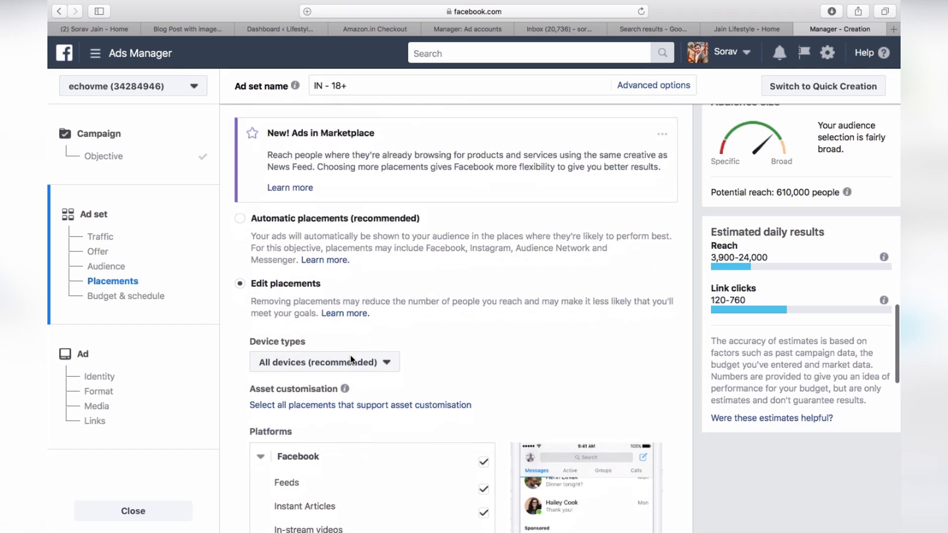
{"action": "scroll", "coordinate": [352, 359], "scroll_direction": "down", "scroll_amount": 2}
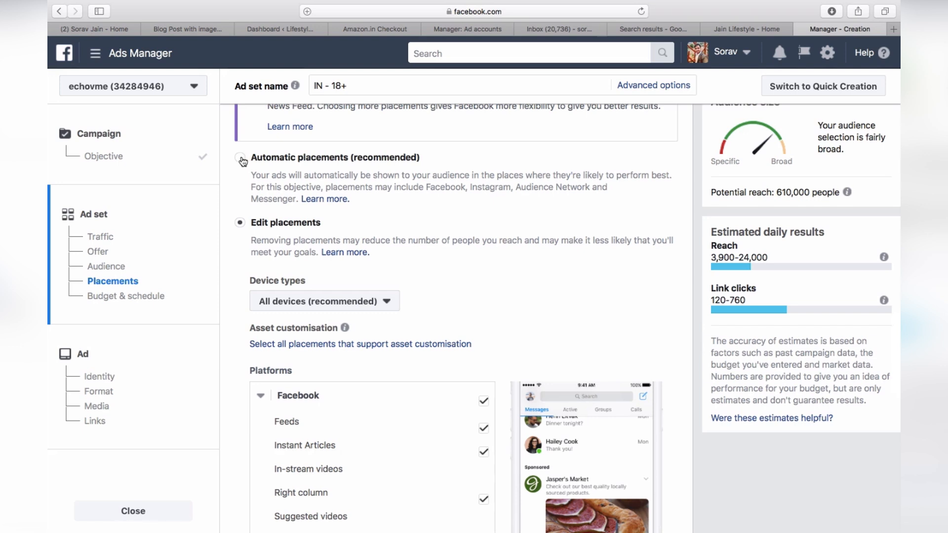
{"action": "left_click", "coordinate": [283, 211]}
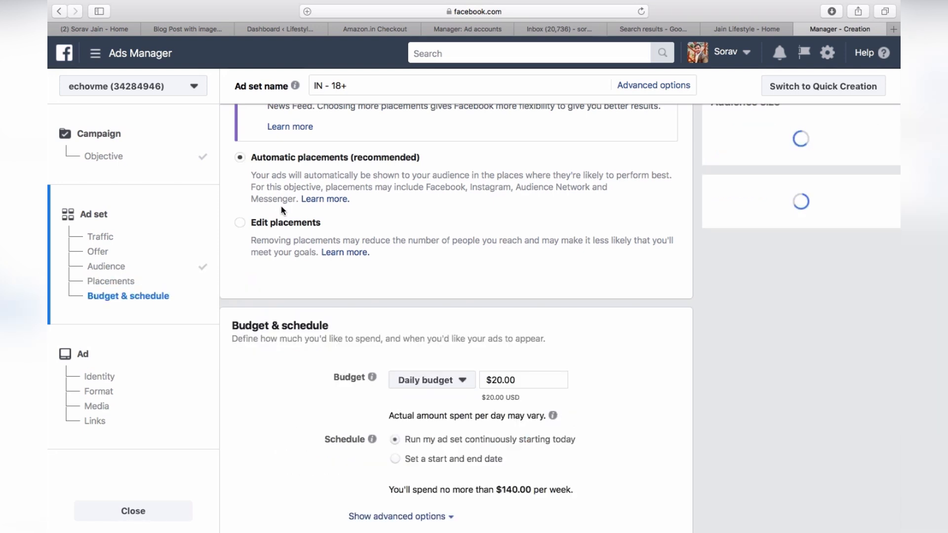
Change the ad set's budget type to Lifetime budget.
{"action": "scroll", "coordinate": [283, 211], "scroll_direction": "down", "scroll_amount": 2}
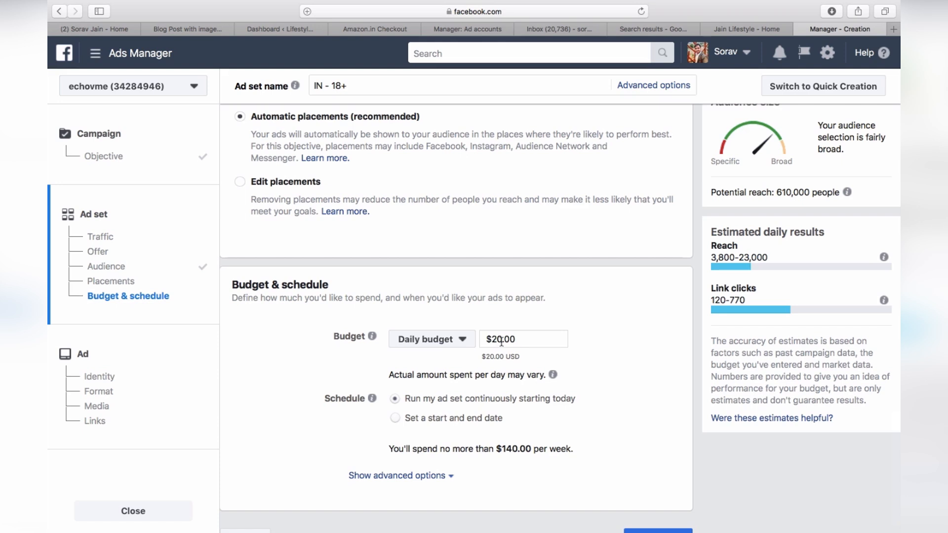
{"action": "left_click", "coordinate": [453, 344]}
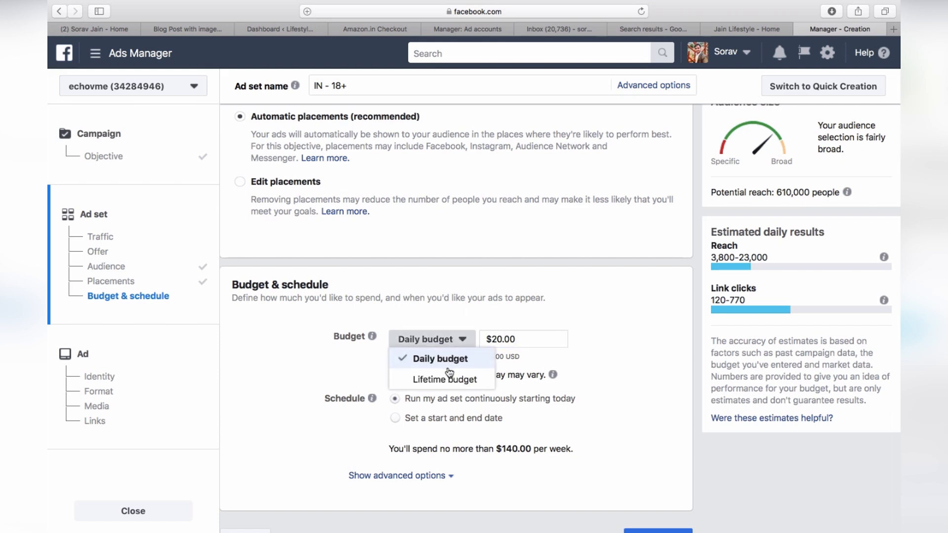
{"action": "left_click", "coordinate": [446, 379]}
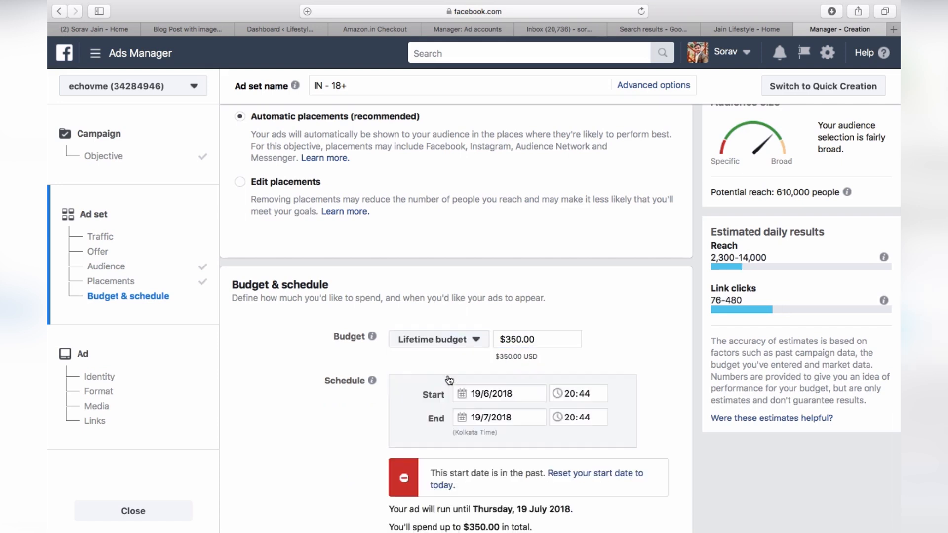
Set the lifetime budget to $5.00 and the schedule's end date to 21/6/2018.
{"action": "left_click", "coordinate": [478, 395]}
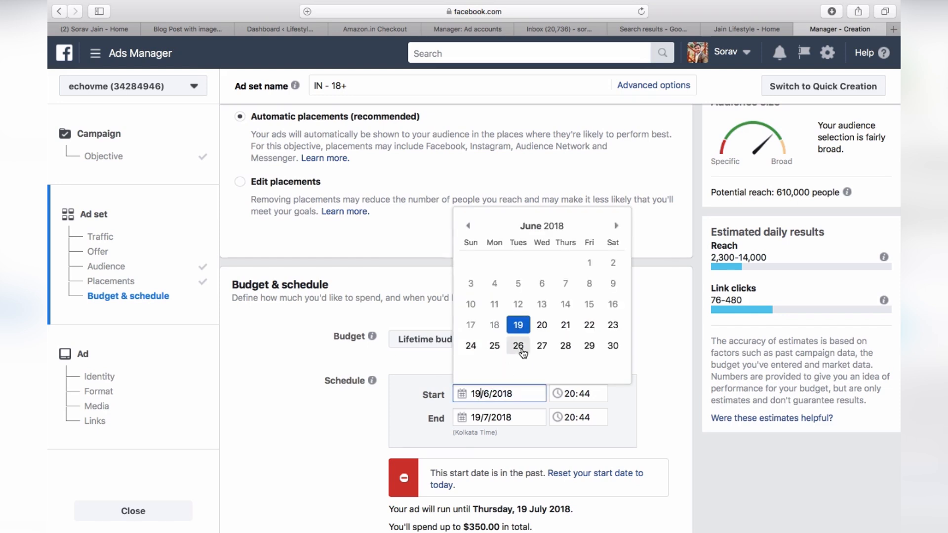
{"action": "left_click", "coordinate": [495, 418]}
{"action": "left_click", "coordinate": [613, 328]}
{"action": "left_click", "coordinate": [468, 249]}
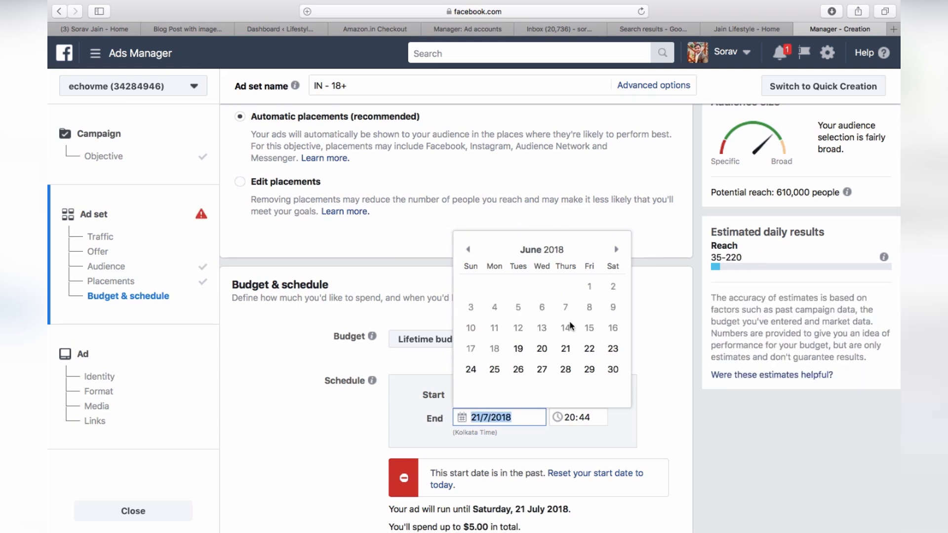
{"action": "left_click", "coordinate": [565, 349]}
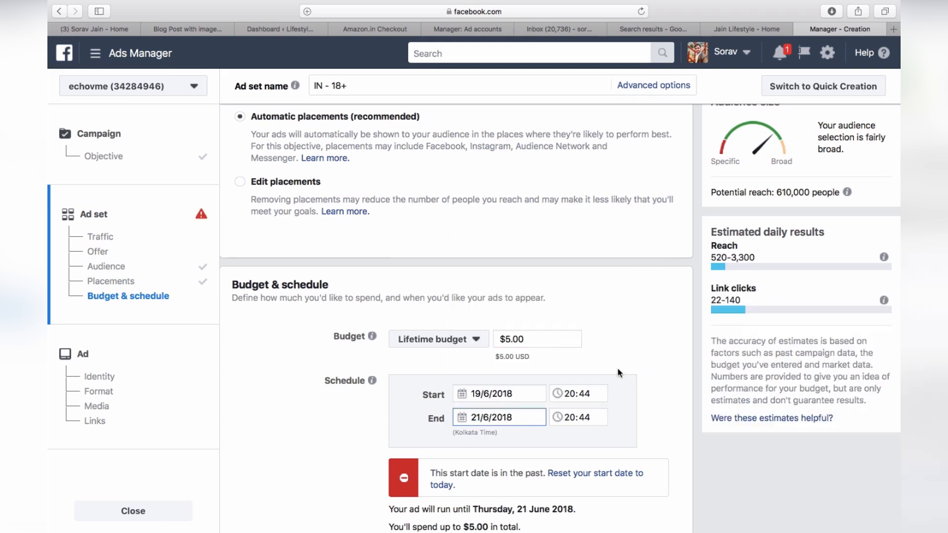
{"action": "left_click", "coordinate": [511, 338]}
Check the spend summary and the estimated daily reach and link clicks for this budget and schedule.
{"action": "scroll", "coordinate": [511, 339], "scroll_direction": "down", "scroll_amount": 3}
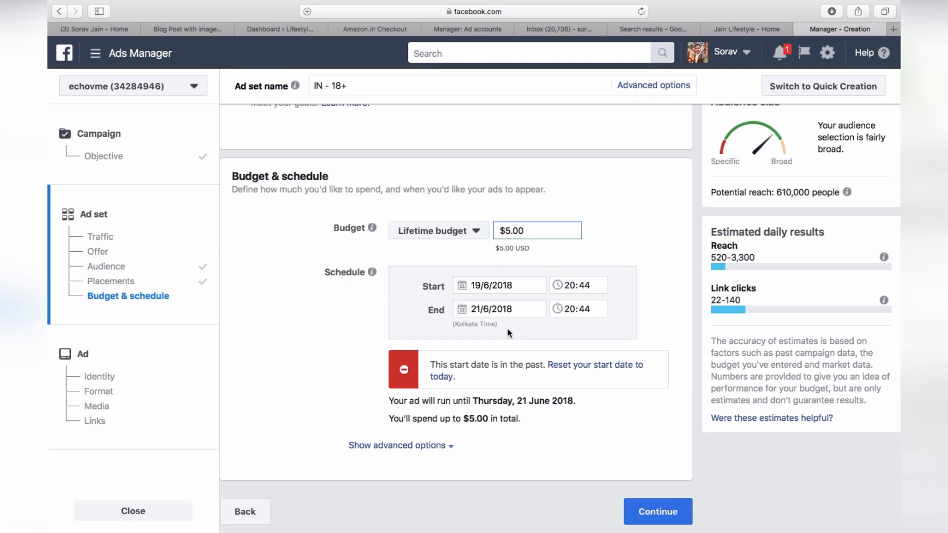
{"action": "scroll", "coordinate": [618, 428], "scroll_direction": "up", "scroll_amount": 2}
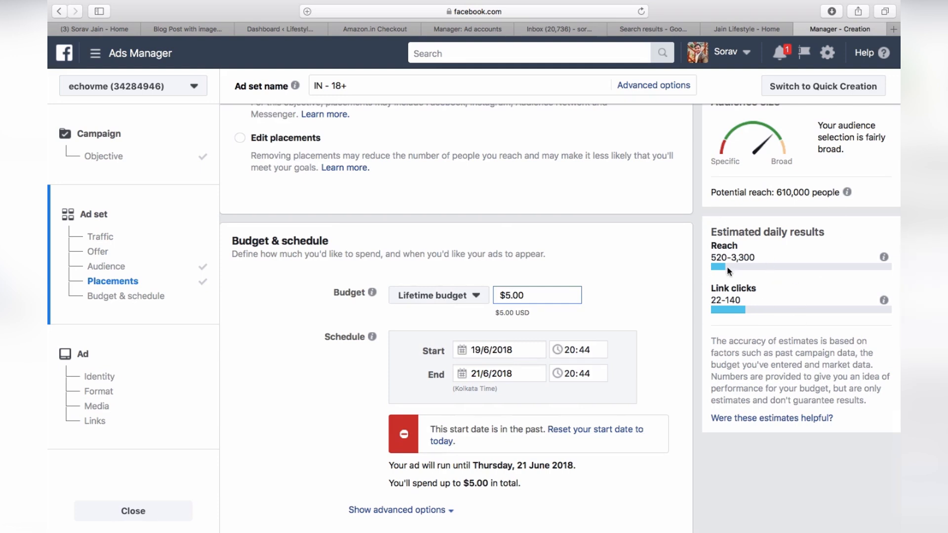
{"action": "left_click_drag", "start_coordinate": [711, 254], "coordinate": [757, 256]}
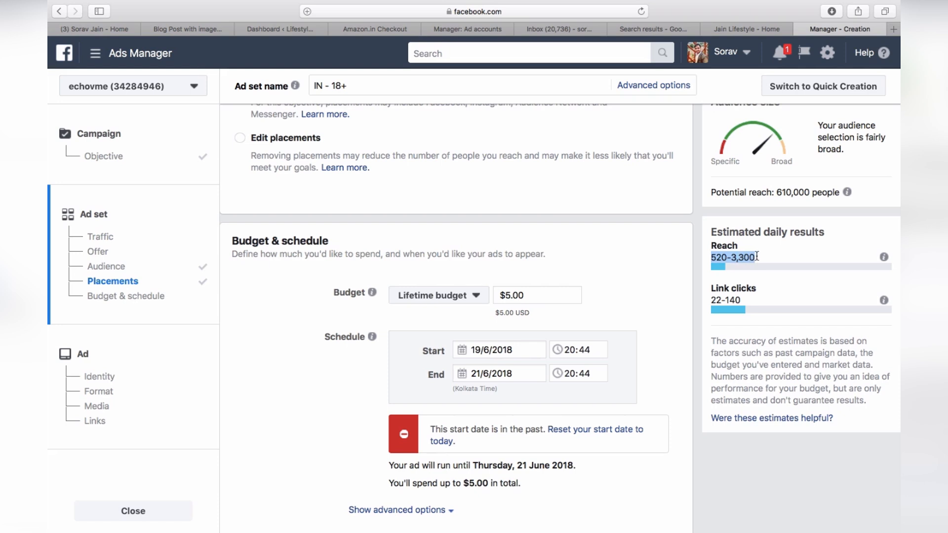
{"action": "left_click_drag", "start_coordinate": [741, 300], "coordinate": [733, 301]}
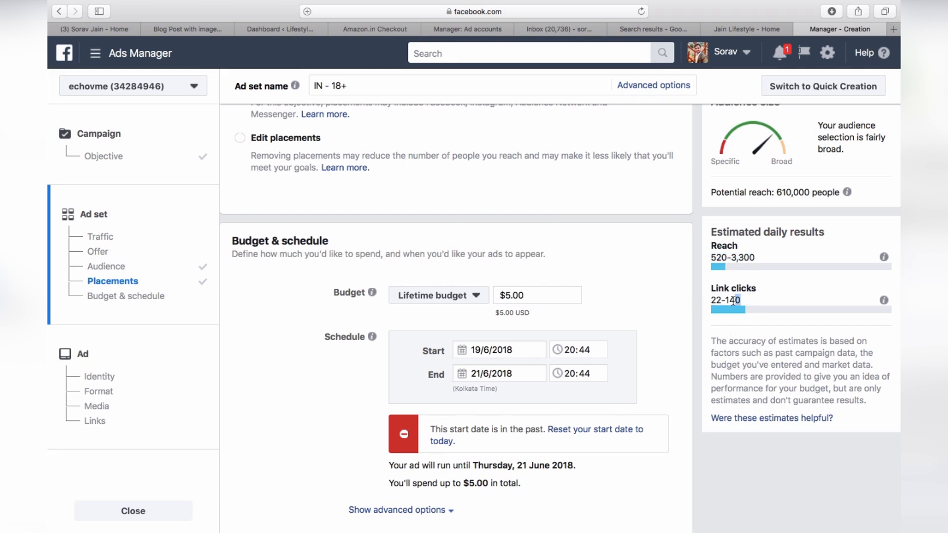
Continue from the ad set to the ad setup and choose to use an existing post.
{"action": "scroll", "coordinate": [701, 424], "scroll_direction": "down", "scroll_amount": 3}
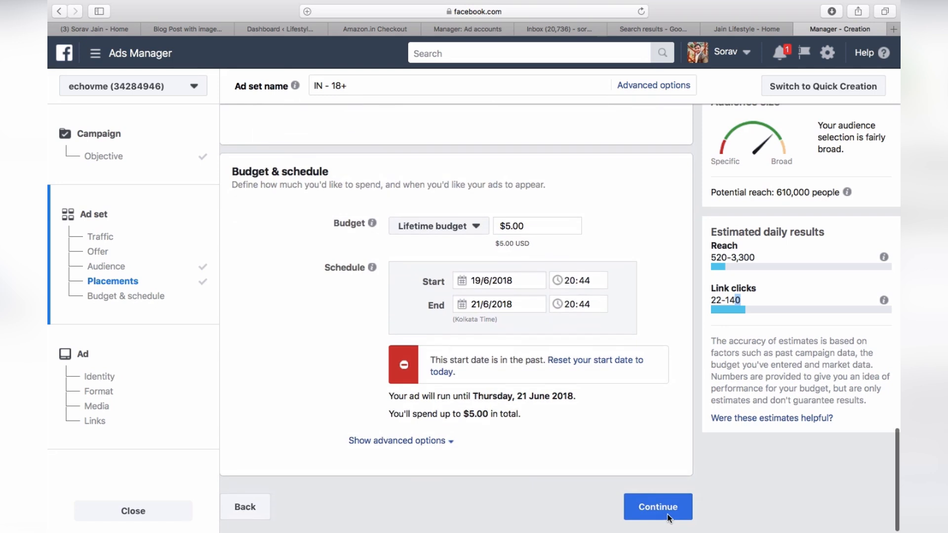
{"action": "left_click", "coordinate": [672, 510]}
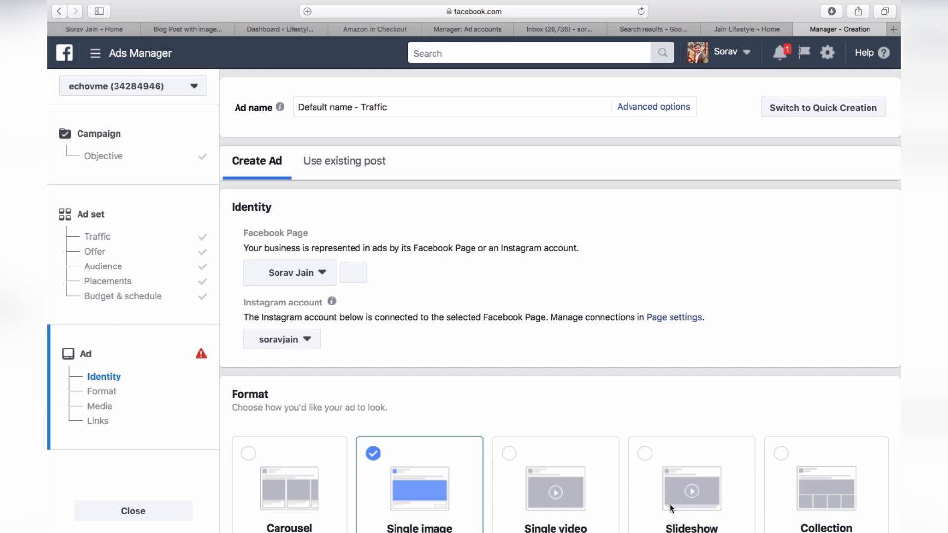
{"action": "scroll", "coordinate": [551, 339], "scroll_direction": "down", "scroll_amount": 10}
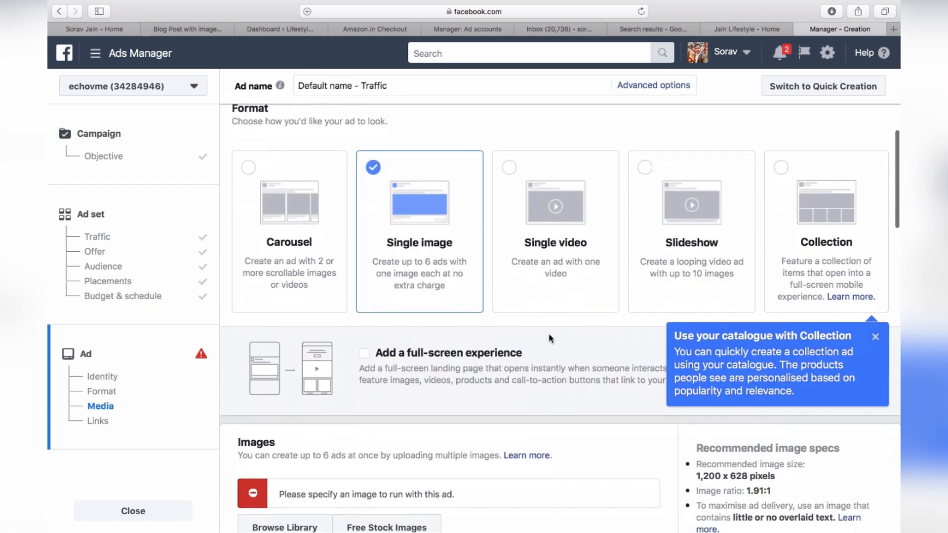
{"action": "scroll", "coordinate": [550, 296], "scroll_direction": "up", "scroll_amount": 10}
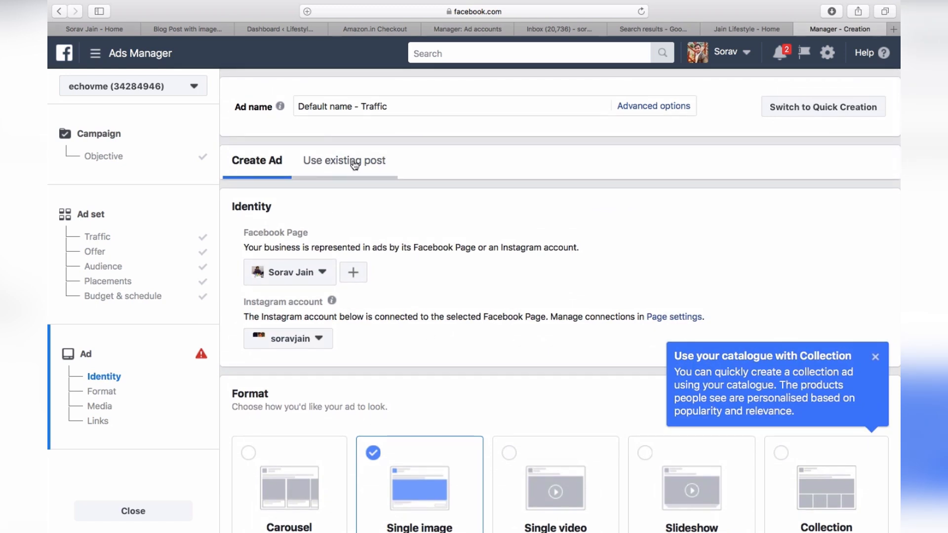
{"action": "left_click", "coordinate": [354, 165]}
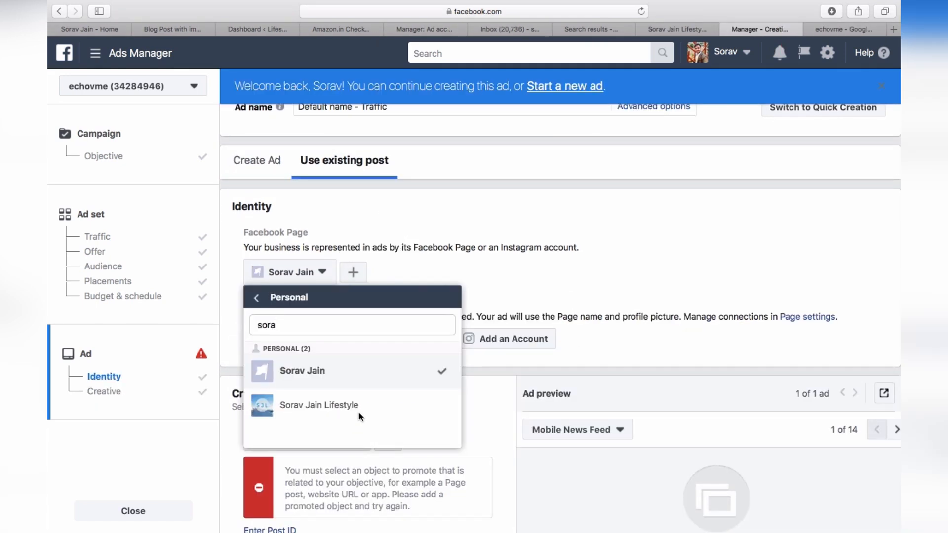
Set the Facebook Page to the blogger's Lifestyle page and select its post "Do you want to explore places in Pondicherry?" as the creative.
{"action": "left_click", "coordinate": [360, 412]}
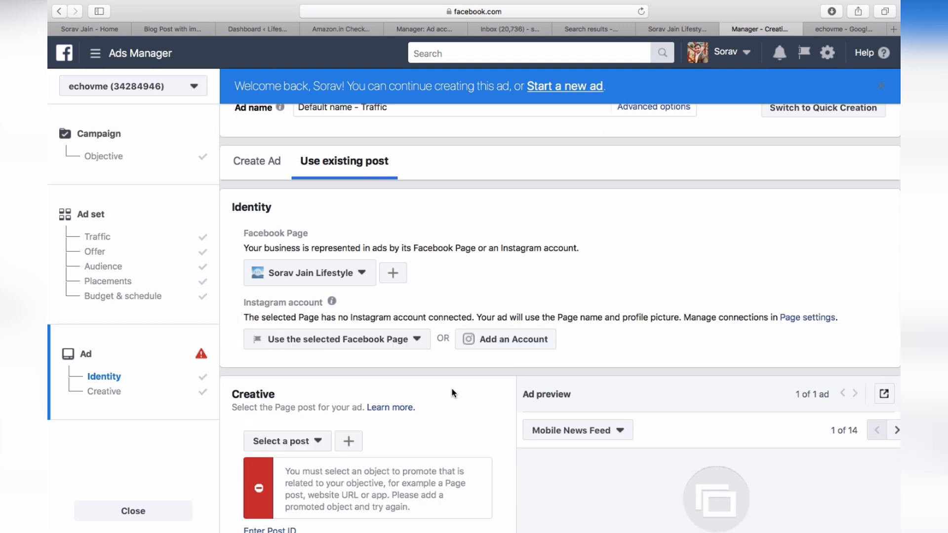
{"action": "scroll", "coordinate": [451, 389], "scroll_direction": "down", "scroll_amount": 3}
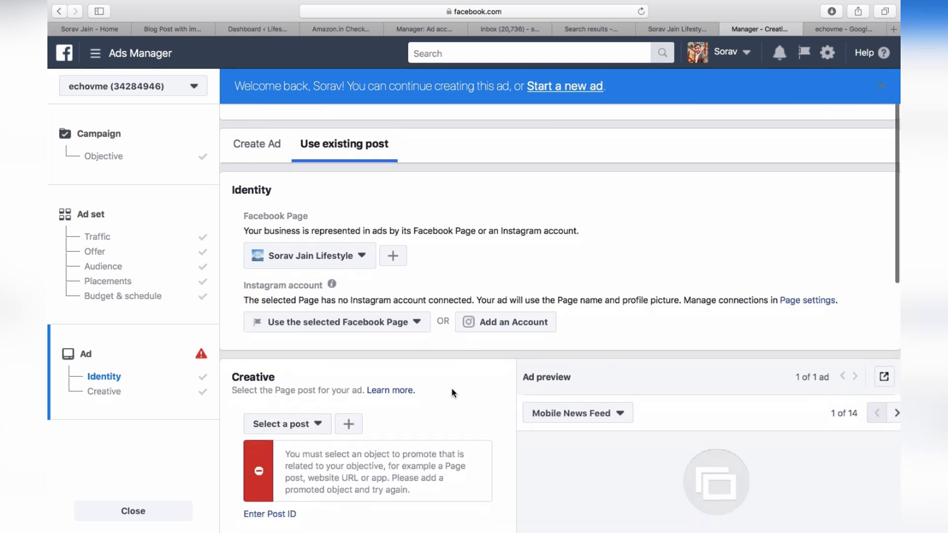
{"action": "left_click", "coordinate": [313, 283]}
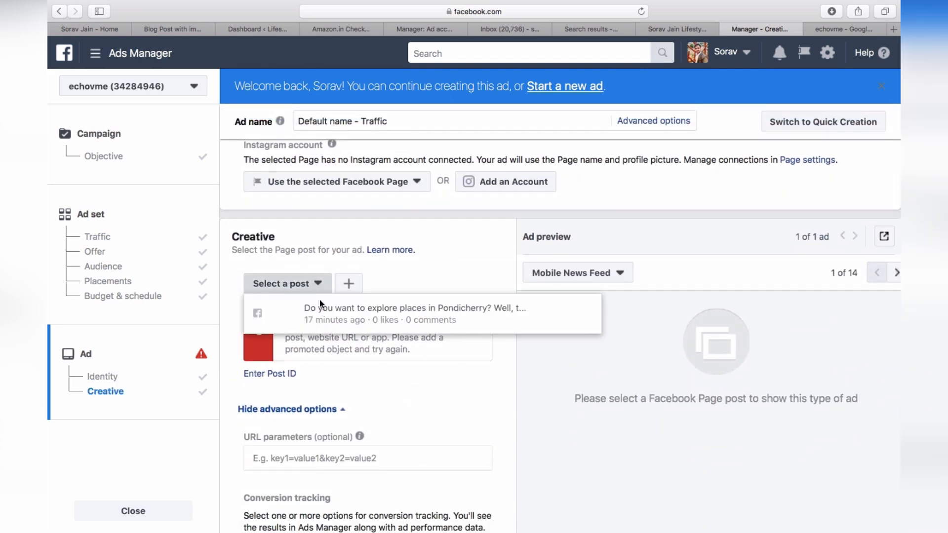
{"action": "left_click", "coordinate": [327, 319]}
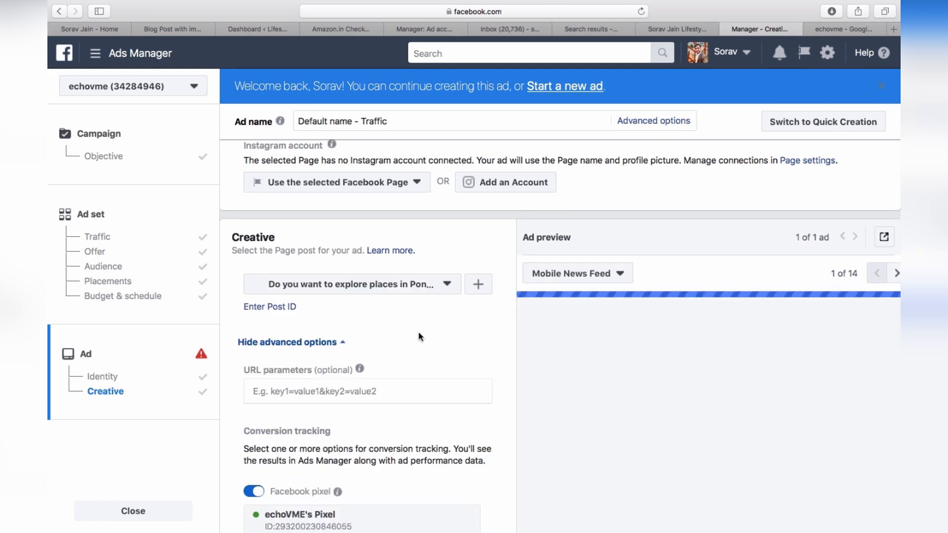
Review the Mobile News Feed preview of the Pondicherry post, including its text, image and link headline.
{"action": "scroll", "coordinate": [549, 362], "scroll_direction": "down", "scroll_amount": 2}
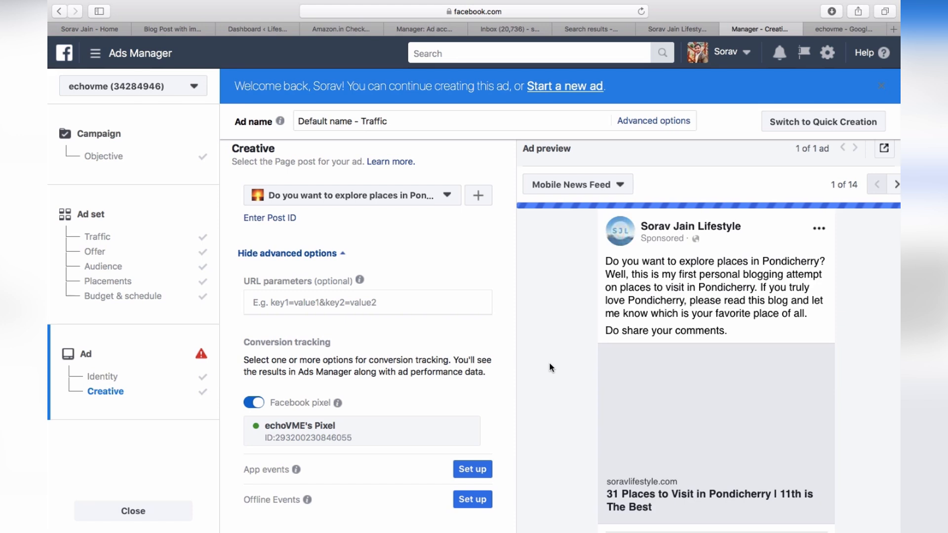
{"action": "scroll", "coordinate": [550, 364], "scroll_direction": "down", "scroll_amount": 2}
{"action": "scroll", "coordinate": [550, 366], "scroll_direction": "up", "scroll_amount": 2}
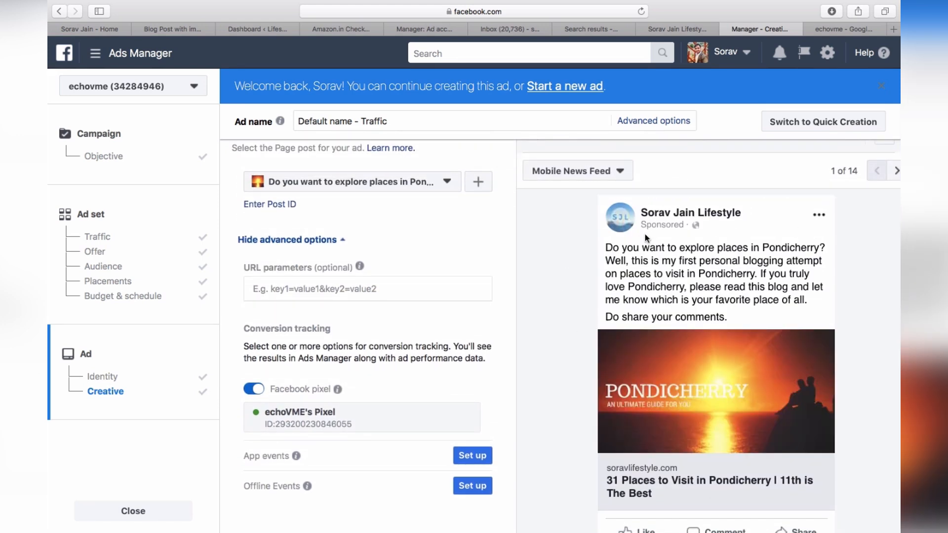
{"action": "scroll", "coordinate": [634, 482], "scroll_direction": "up", "scroll_amount": 1}
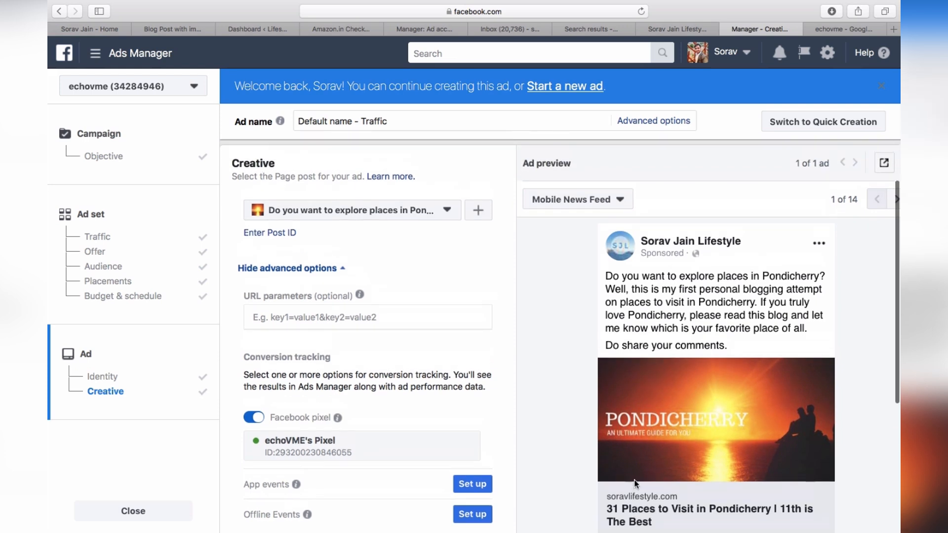
{"action": "scroll", "coordinate": [634, 482], "scroll_direction": "down", "scroll_amount": 2}
{"action": "scroll", "coordinate": [634, 482], "scroll_direction": "up", "scroll_amount": 2}
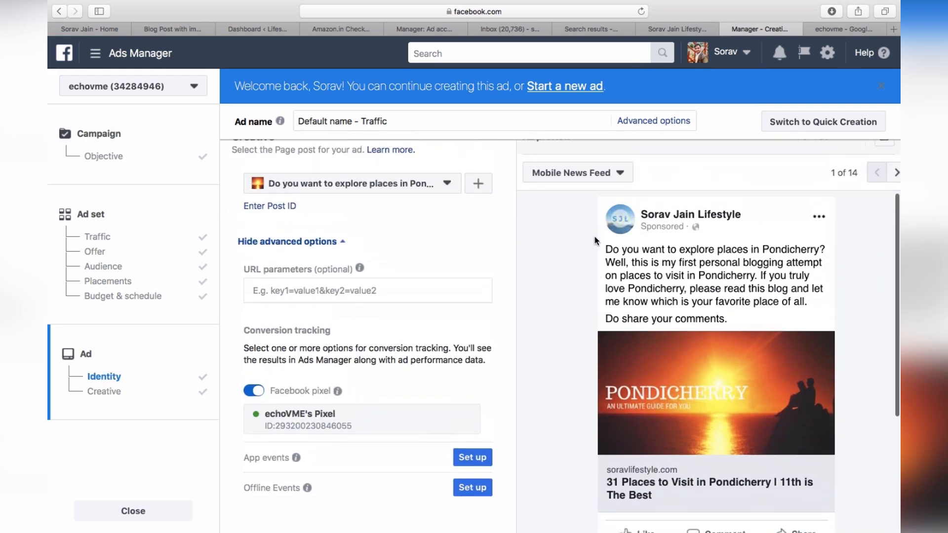
Preview the Pondicherry ad in the Feature phone and Desktop News Feed placements.
{"action": "left_click", "coordinate": [591, 171]}
{"action": "left_click", "coordinate": [608, 253]}
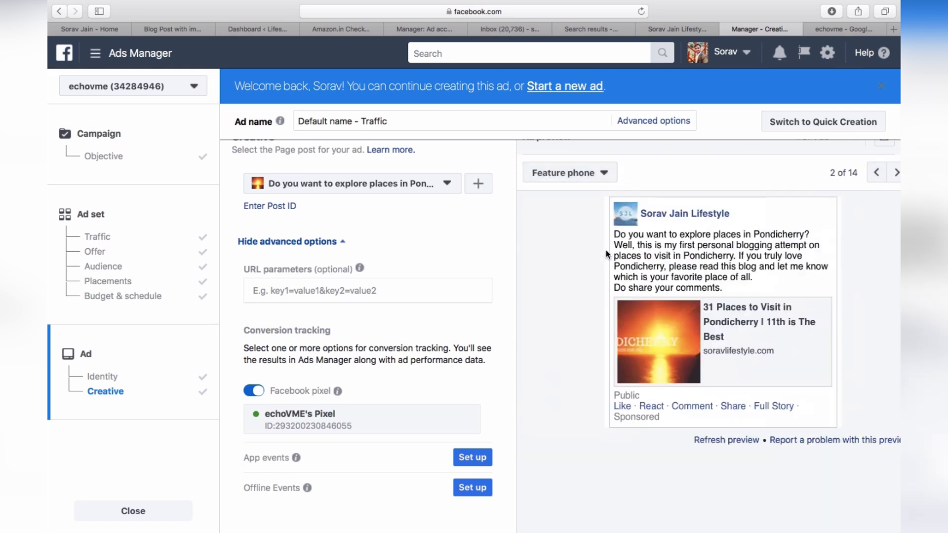
{"action": "left_click", "coordinate": [603, 175]}
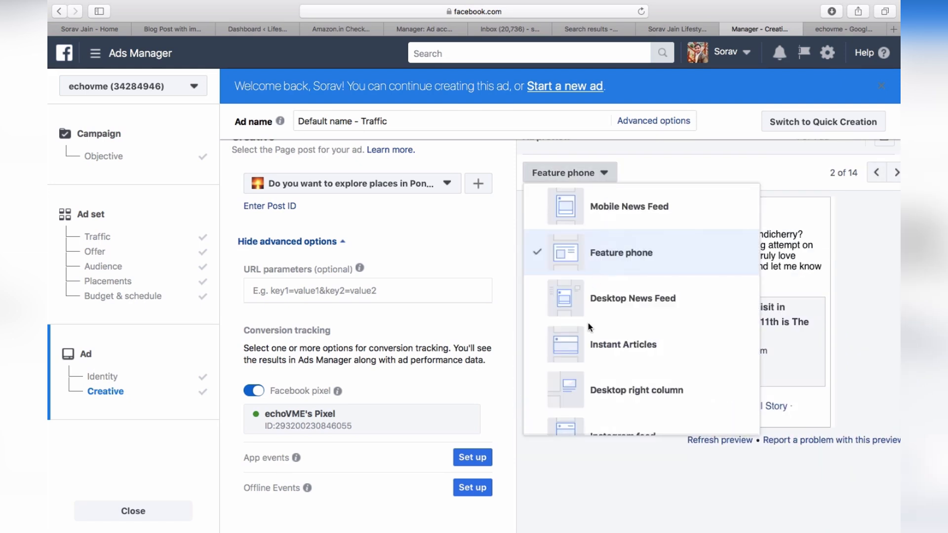
{"action": "left_click", "coordinate": [592, 307]}
{"action": "scroll", "coordinate": [594, 311], "scroll_direction": "down", "scroll_amount": 1}
{"action": "scroll", "coordinate": [592, 307], "scroll_direction": "down", "scroll_amount": 5}
{"action": "scroll", "coordinate": [593, 307], "scroll_direction": "up", "scroll_amount": 5}
Preview the ad in the Instant Articles and Desktop right column placements.
{"action": "left_click", "coordinate": [604, 176]}
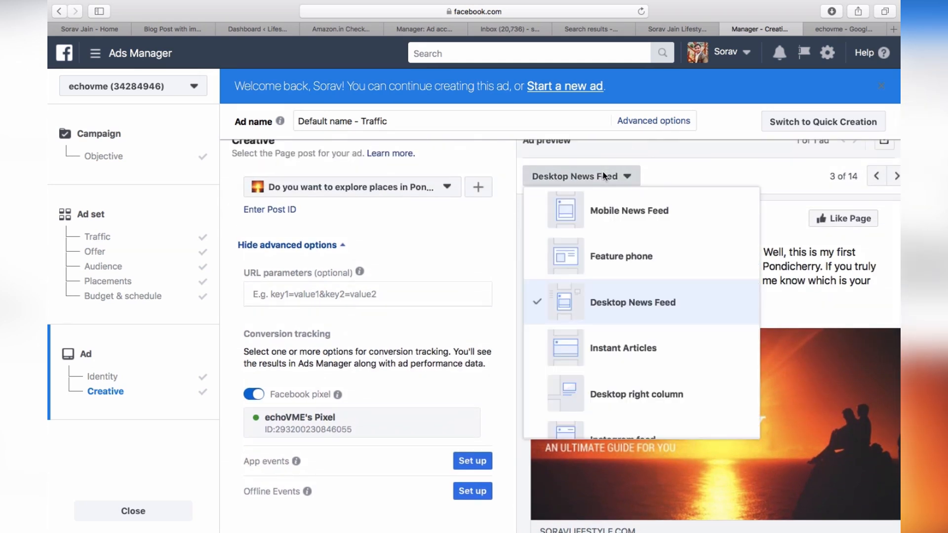
{"action": "left_click", "coordinate": [598, 357]}
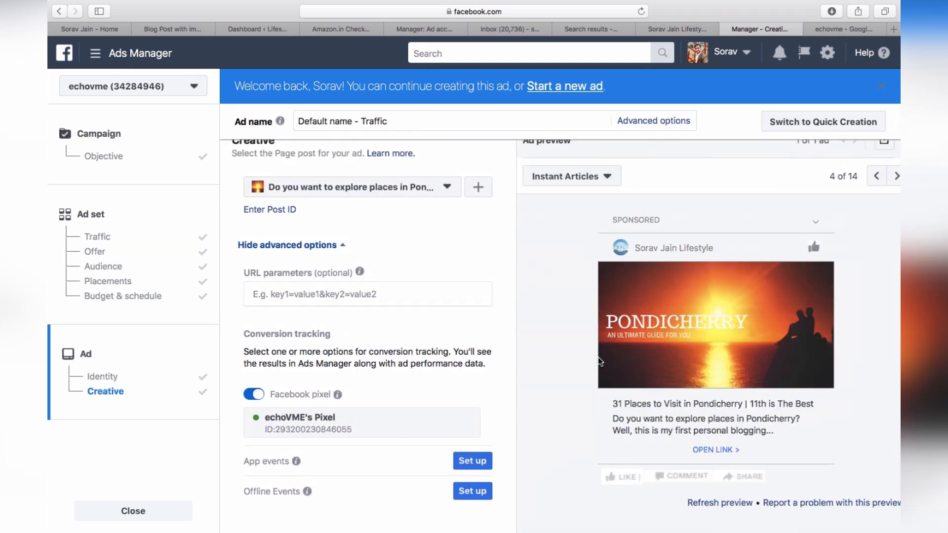
{"action": "left_click", "coordinate": [592, 176]}
{"action": "scroll", "coordinate": [580, 348], "scroll_direction": "down", "scroll_amount": 2}
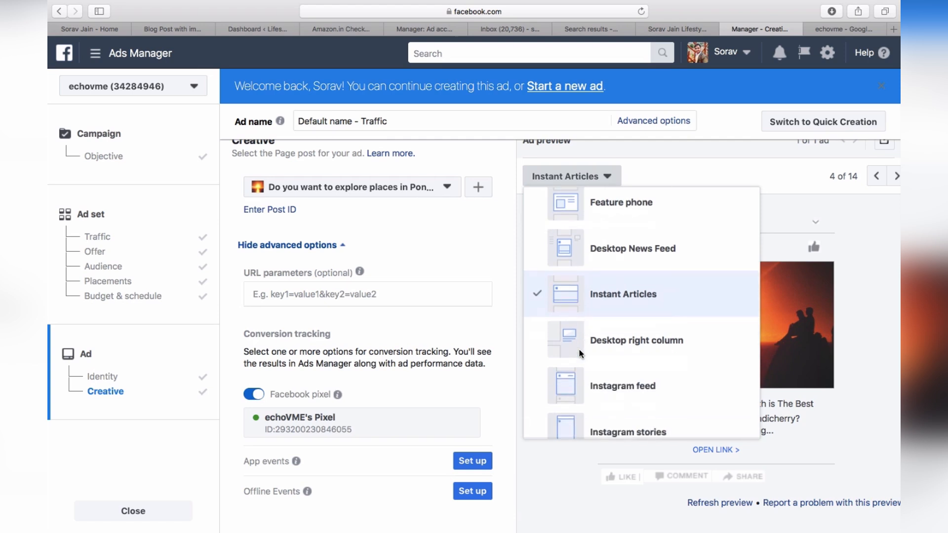
{"action": "left_click", "coordinate": [601, 339]}
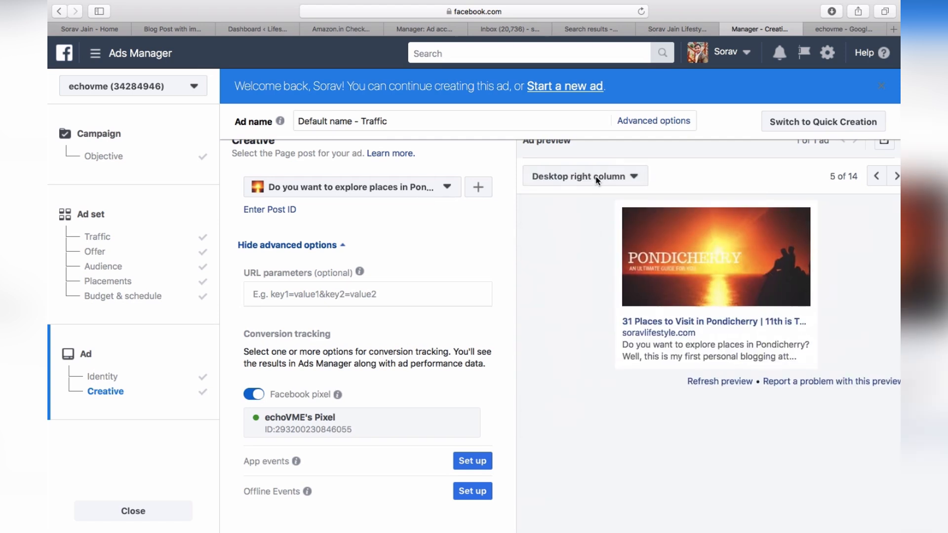
Preview the ad in the Instagram feed and Audience Network interstitial placements.
{"action": "left_click", "coordinate": [608, 179]}
{"action": "scroll", "coordinate": [583, 297], "scroll_direction": "down", "scroll_amount": 2}
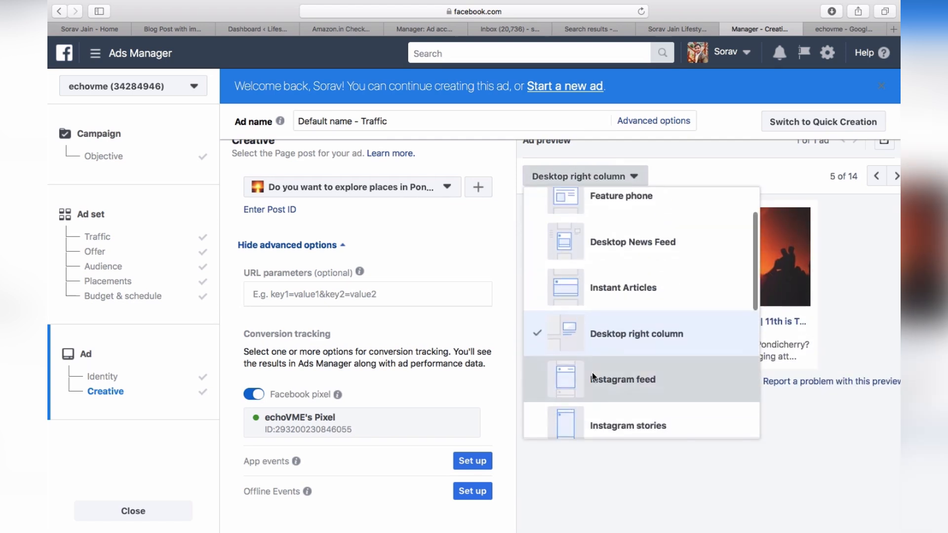
{"action": "left_click", "coordinate": [591, 374]}
{"action": "left_click", "coordinate": [596, 182]}
{"action": "scroll", "coordinate": [592, 291], "scroll_direction": "down", "scroll_amount": 5}
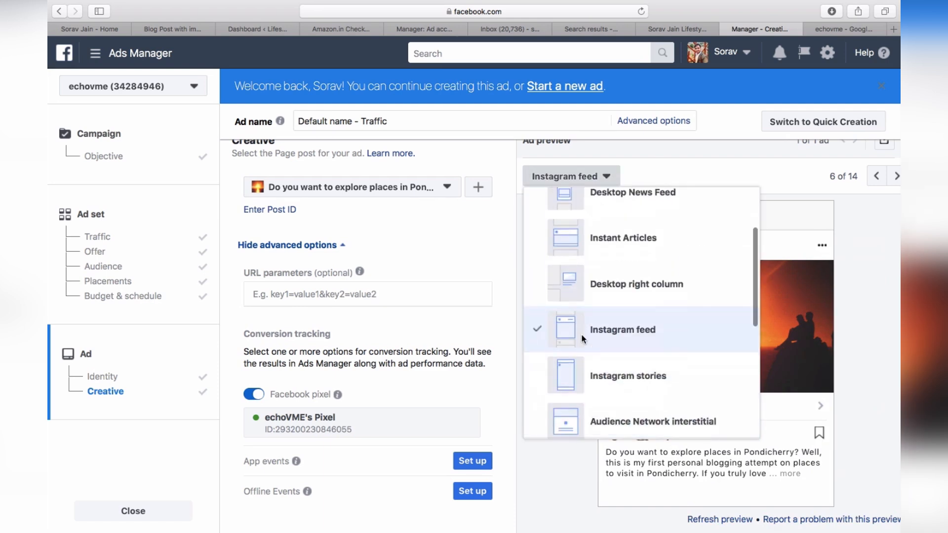
{"action": "left_click", "coordinate": [591, 293]}
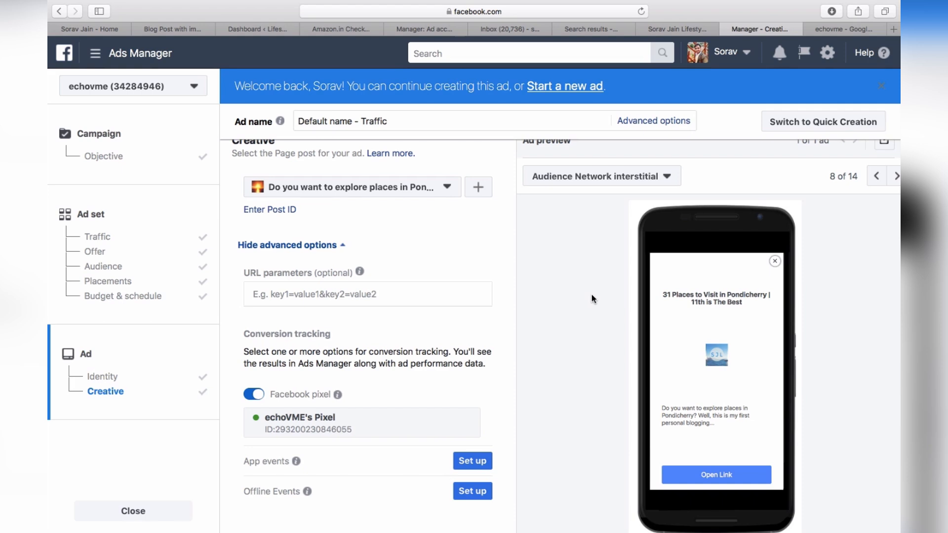
Look through the remaining Audience Network placements and preview the ad in Messenger home.
{"action": "left_click", "coordinate": [635, 171]}
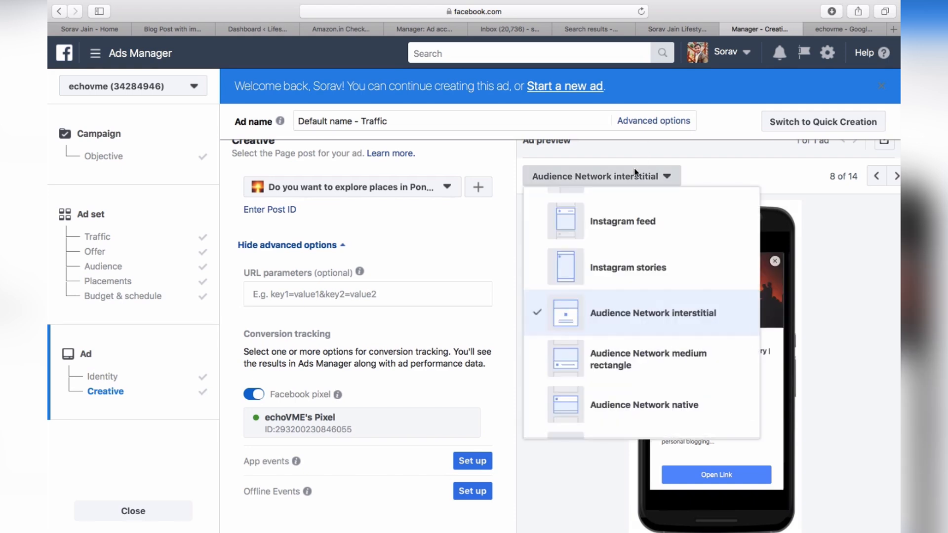
{"action": "scroll", "coordinate": [615, 320], "scroll_direction": "down", "scroll_amount": 2}
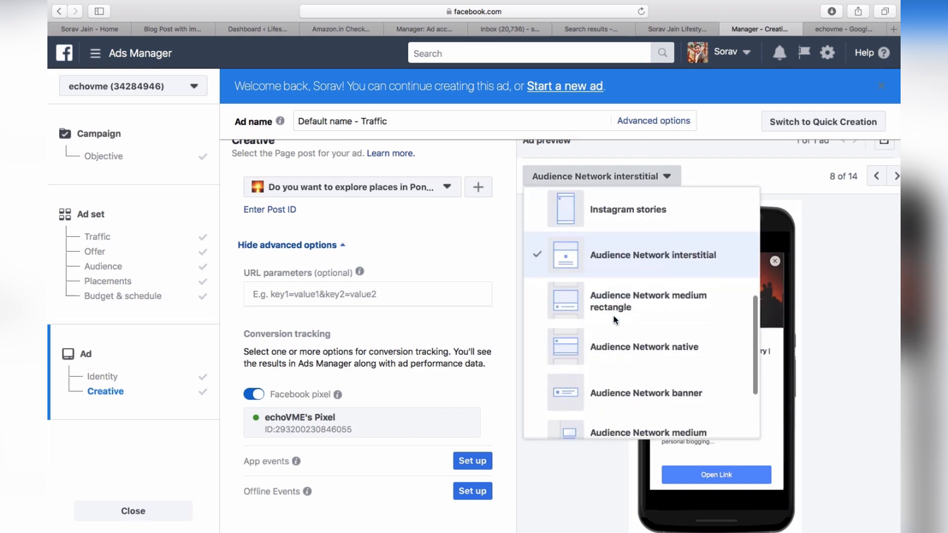
{"action": "scroll", "coordinate": [615, 320], "scroll_direction": "down", "scroll_amount": 2}
{"action": "scroll", "coordinate": [614, 320], "scroll_direction": "down", "scroll_amount": 3}
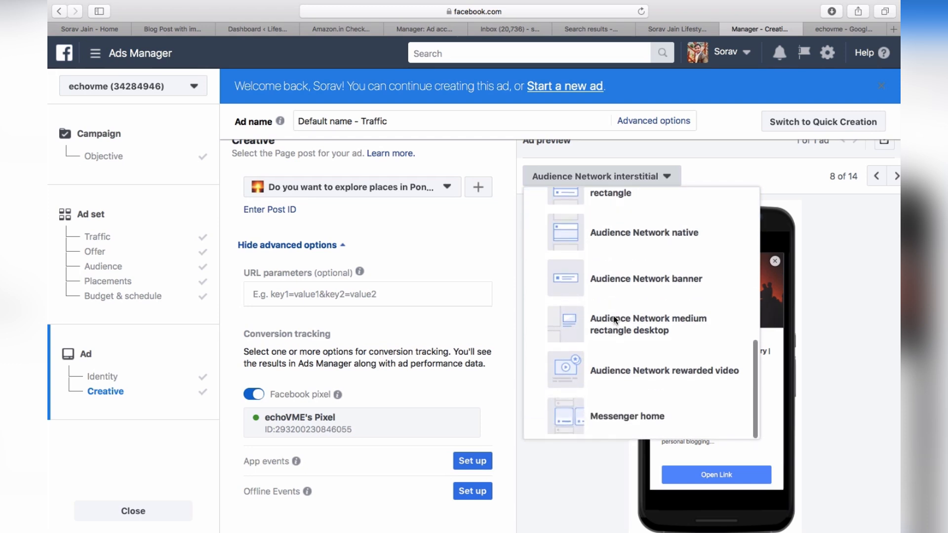
{"action": "left_click", "coordinate": [609, 407]}
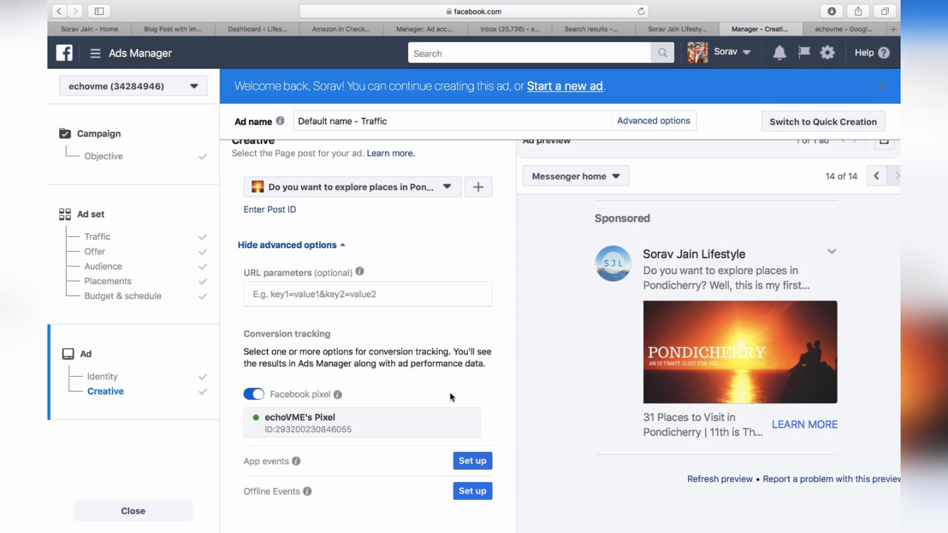
Check the ad's identity, creative and tracking settings, confirm the ad to submit it, and look over the confirmation page.
{"action": "scroll", "coordinate": [449, 392], "scroll_direction": "up", "scroll_amount": 3}
{"action": "scroll", "coordinate": [630, 299], "scroll_direction": "down", "scroll_amount": 10}
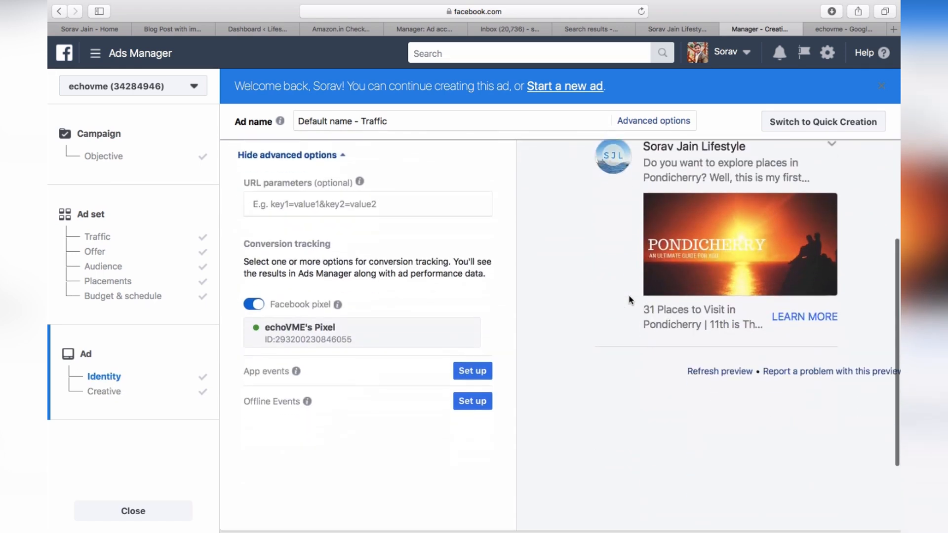
{"action": "scroll", "coordinate": [630, 299], "scroll_direction": "up", "scroll_amount": 8}
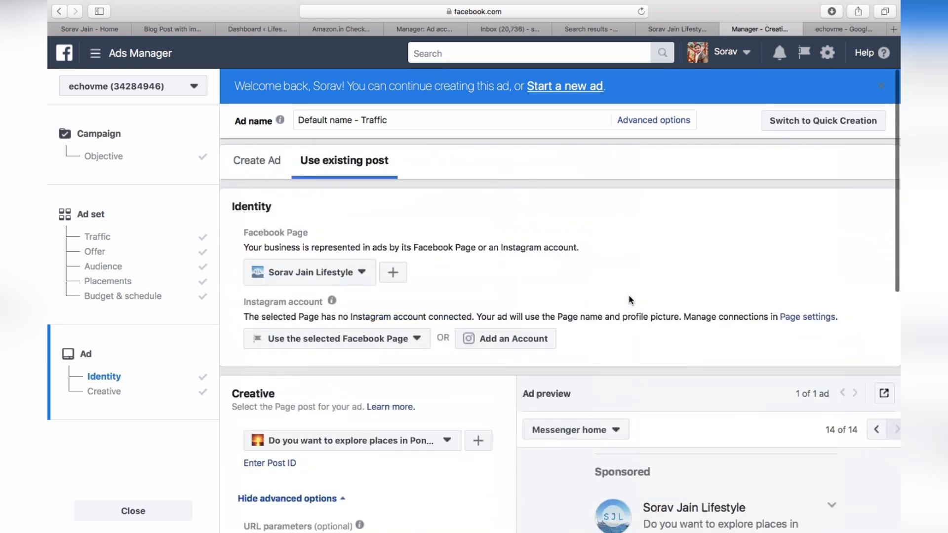
{"action": "scroll", "coordinate": [630, 299], "scroll_direction": "down", "scroll_amount": 2}
{"action": "scroll", "coordinate": [630, 300], "scroll_direction": "down", "scroll_amount": 1}
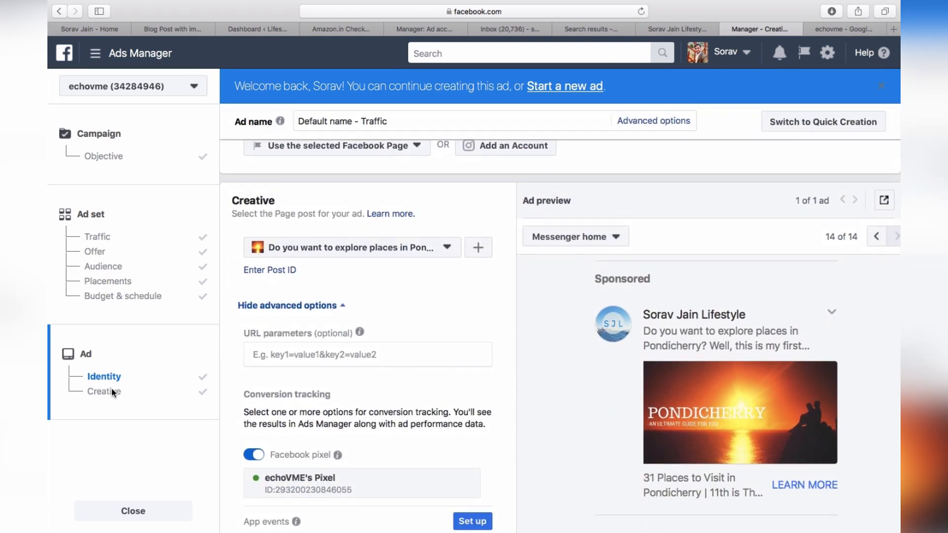
{"action": "scroll", "coordinate": [415, 375], "scroll_direction": "down", "scroll_amount": 9}
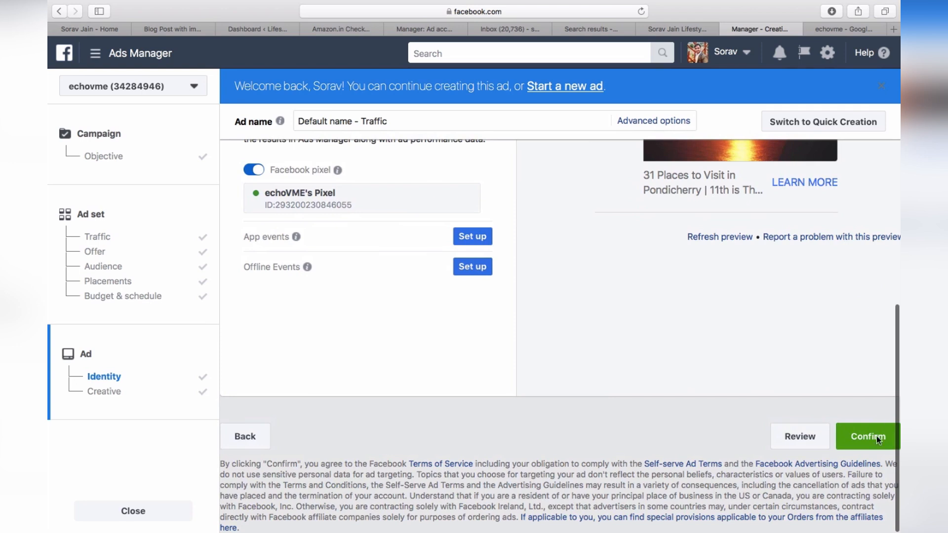
{"action": "left_click", "coordinate": [866, 440]}
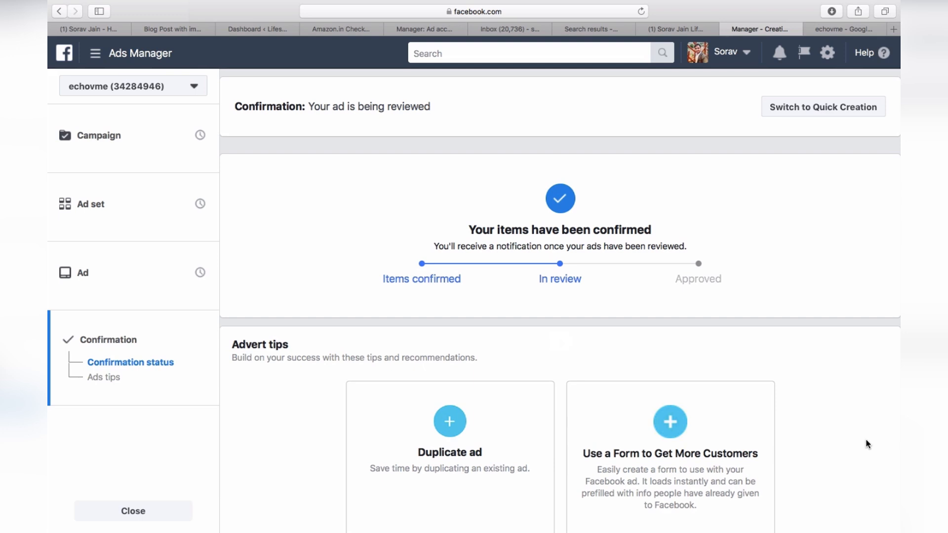
{"action": "scroll", "coordinate": [867, 445], "scroll_direction": "down", "scroll_amount": 3}
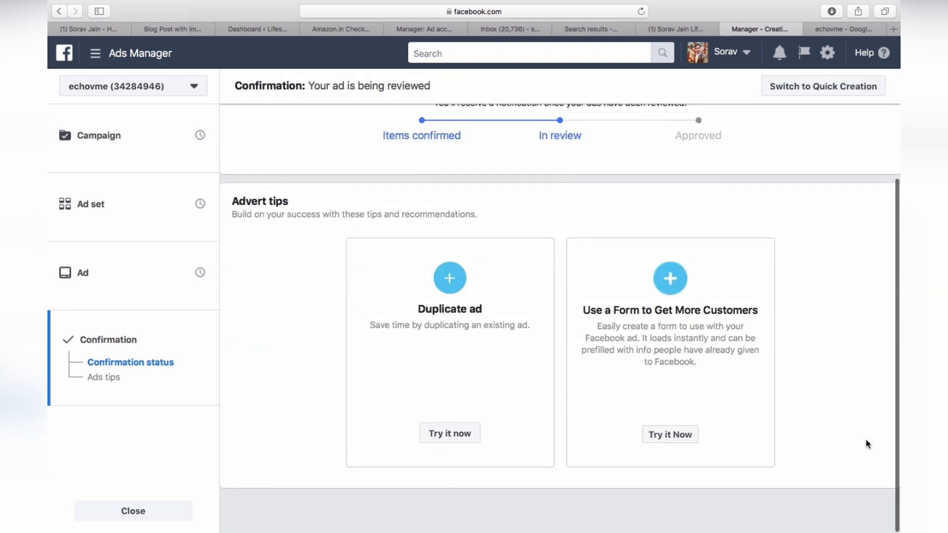
{"action": "scroll", "coordinate": [868, 444], "scroll_direction": "up", "scroll_amount": 3}
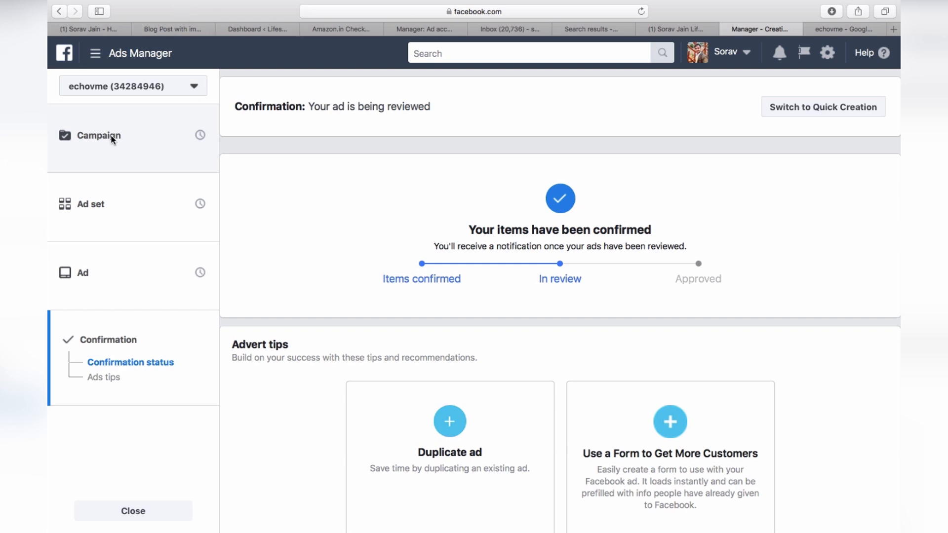
{"action": "left_click", "coordinate": [192, 86]}
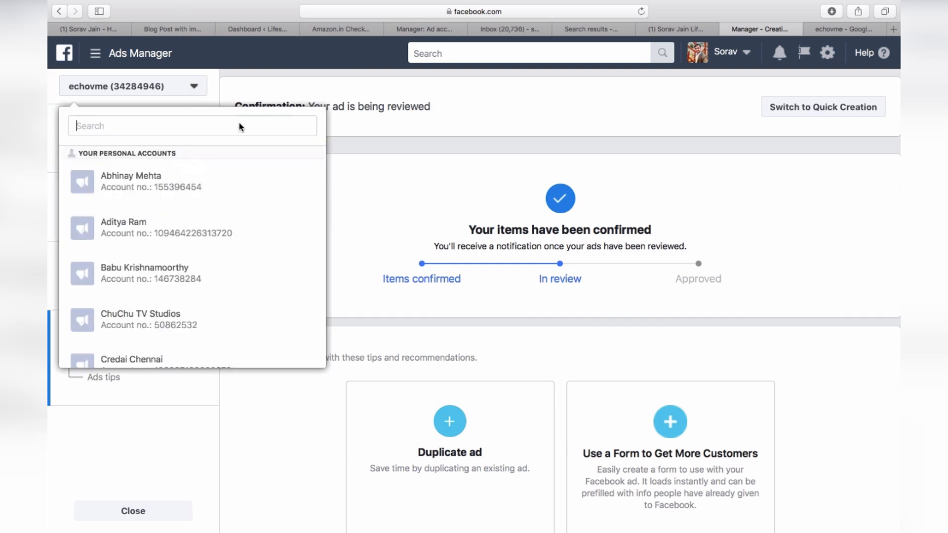
{"action": "left_click", "coordinate": [355, 117]}
{"action": "left_click", "coordinate": [552, 12]}
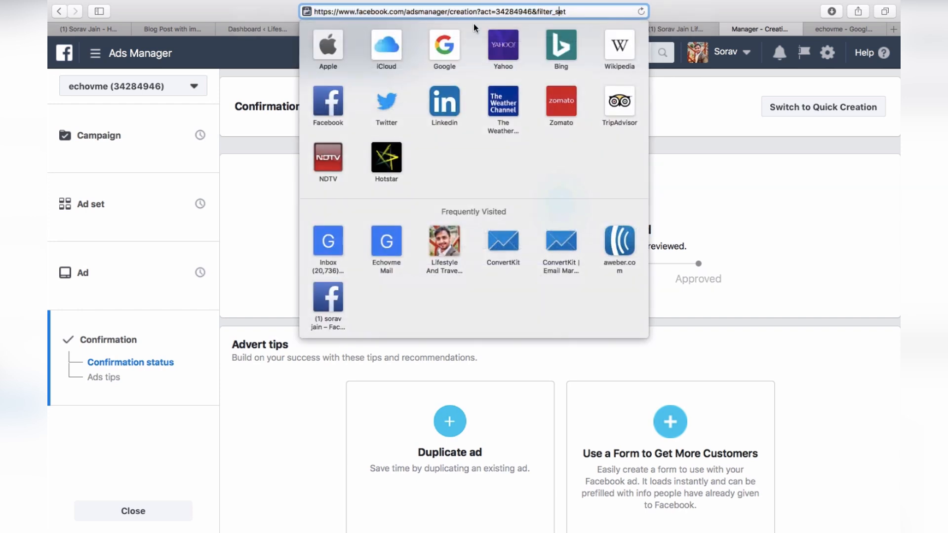
{"action": "left_click_drag", "start_coordinate": [449, 11], "coordinate": [641, 25]}
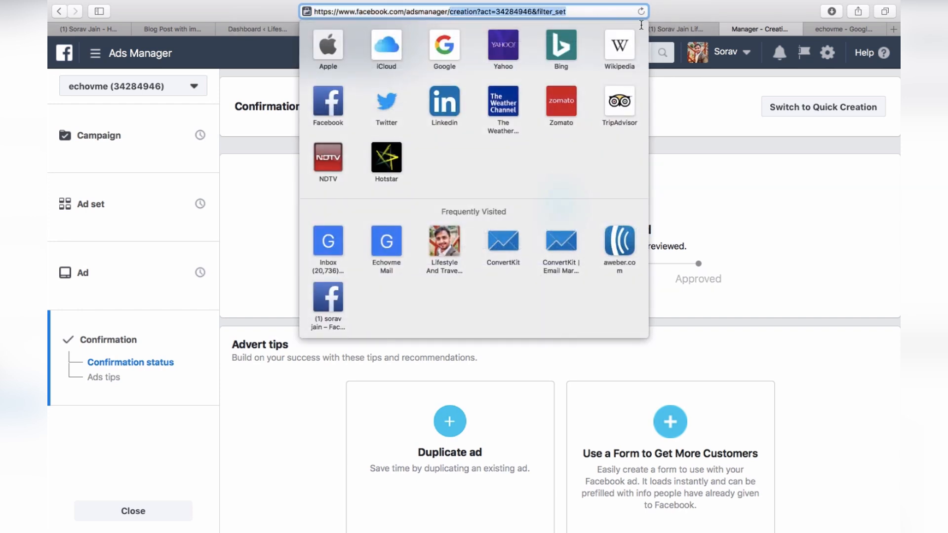
{"action": "key", "text": "BackSpace"}
{"action": "key", "text": "Return"}
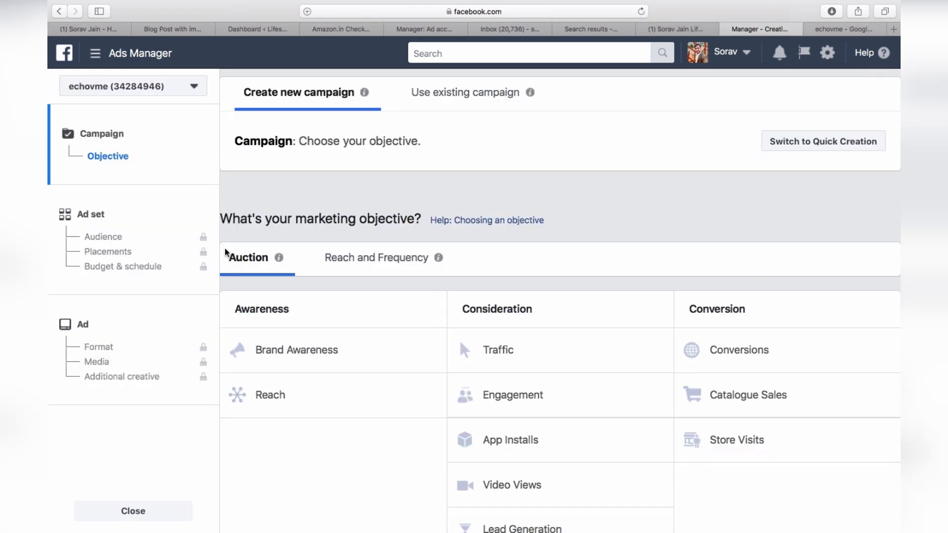
Start a new campaign with the Traffic objective, name it Traffic_Pondicherry, and continue to its ad set.
{"action": "scroll", "coordinate": [226, 253], "scroll_direction": "down", "scroll_amount": 2}
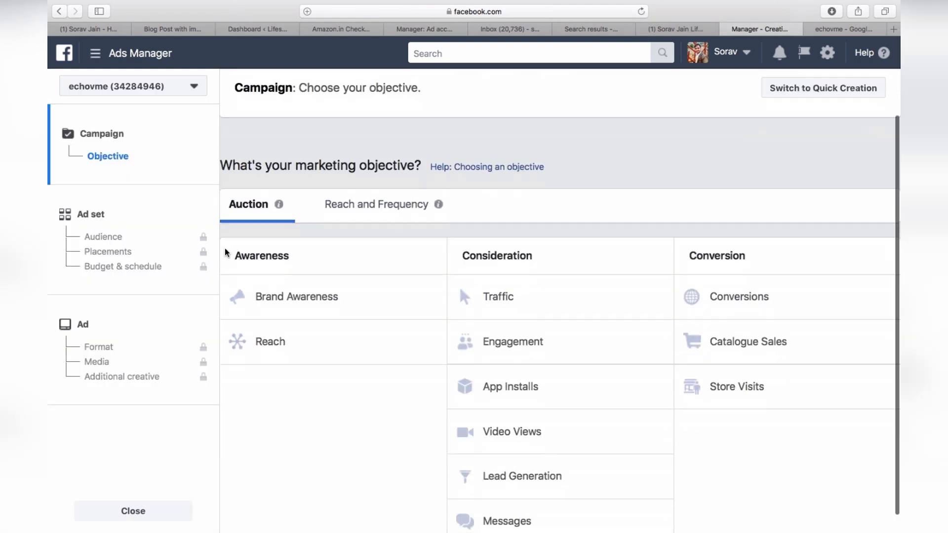
{"action": "scroll", "coordinate": [226, 253], "scroll_direction": "down", "scroll_amount": 1}
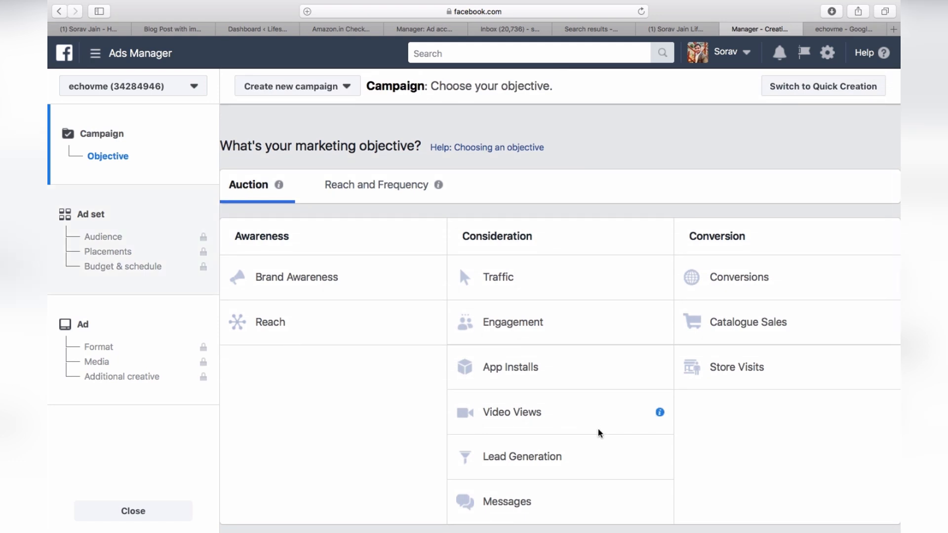
{"action": "scroll", "coordinate": [560, 278], "scroll_direction": "up", "scroll_amount": 3}
{"action": "scroll", "coordinate": [561, 278], "scroll_direction": "down", "scroll_amount": 3}
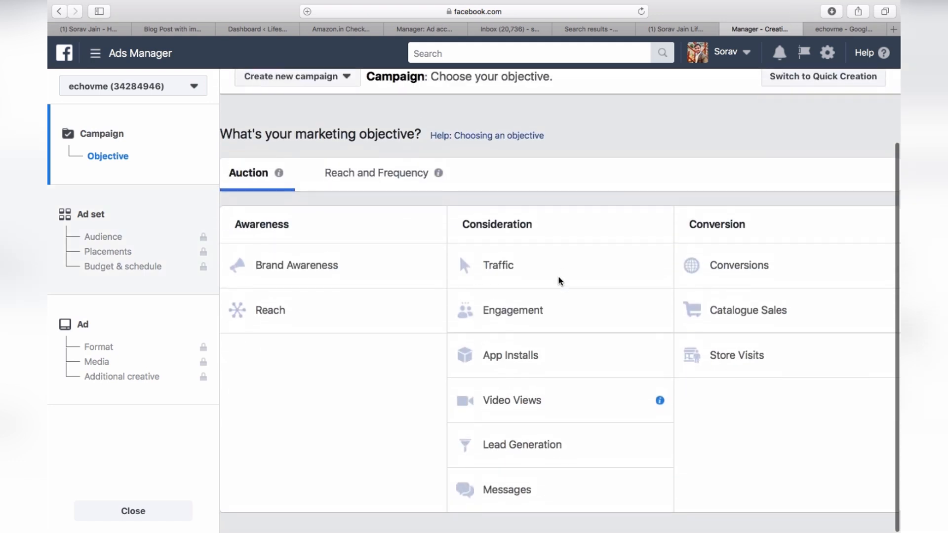
{"action": "scroll", "coordinate": [560, 281], "scroll_direction": "up", "scroll_amount": 1}
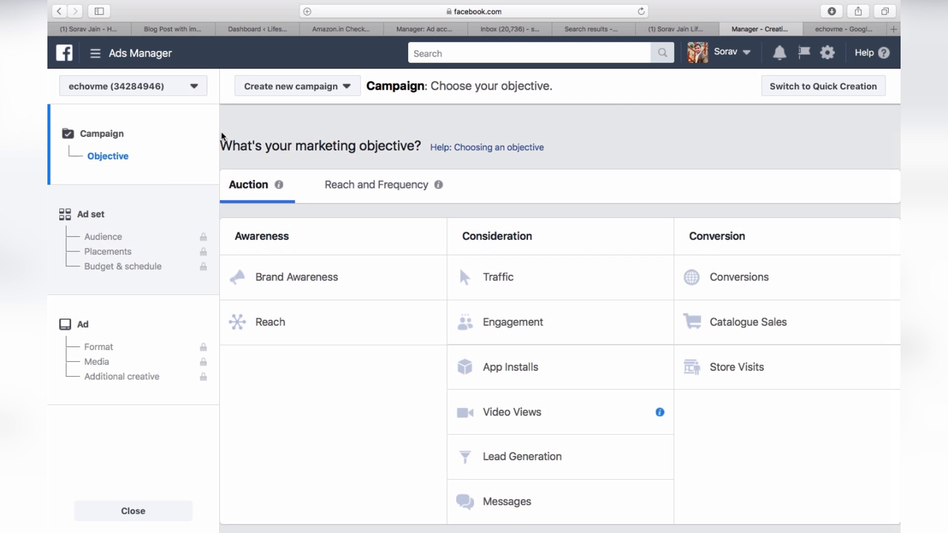
{"action": "left_click_drag", "start_coordinate": [220, 131], "coordinate": [176, 127]}
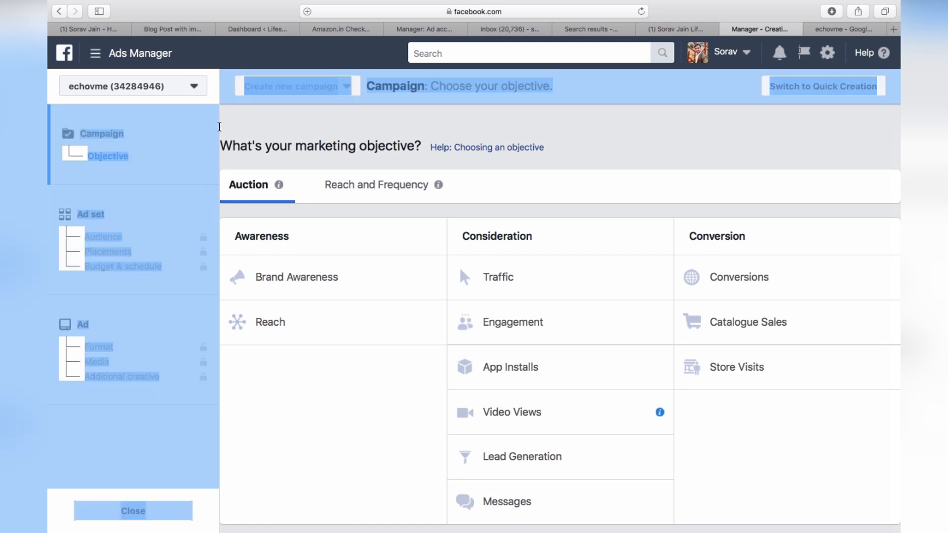
{"action": "left_click", "coordinate": [220, 127]}
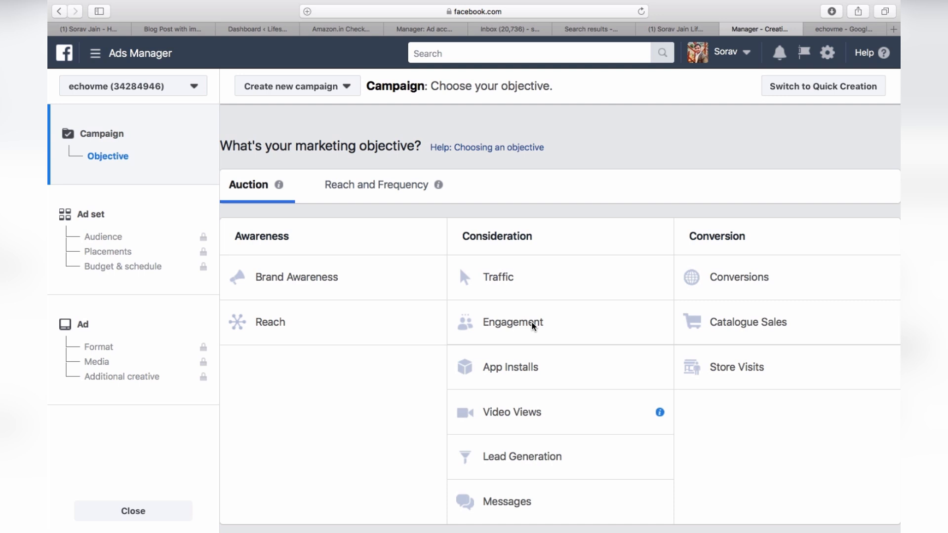
{"action": "left_click", "coordinate": [532, 271]}
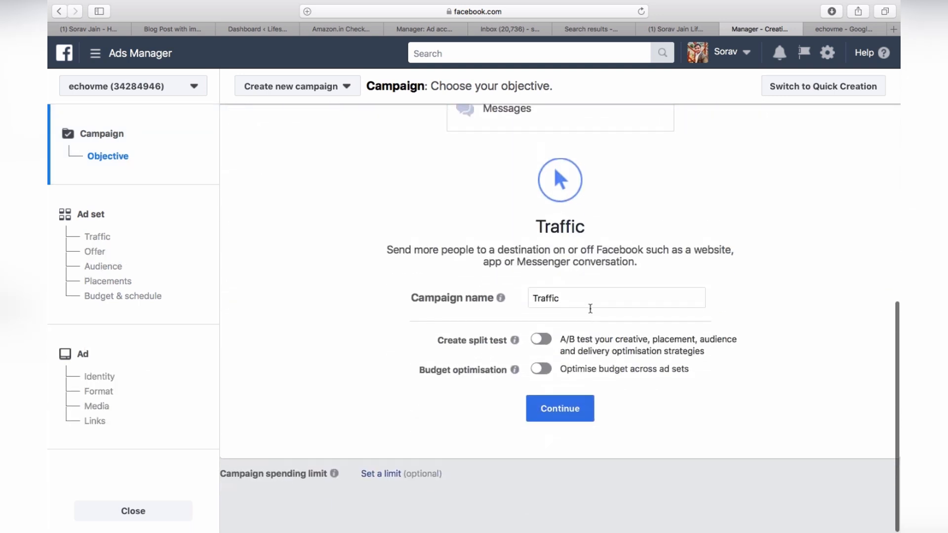
{"action": "left_click", "coordinate": [586, 297]}
{"action": "type", "text": "_Pondicherry"}
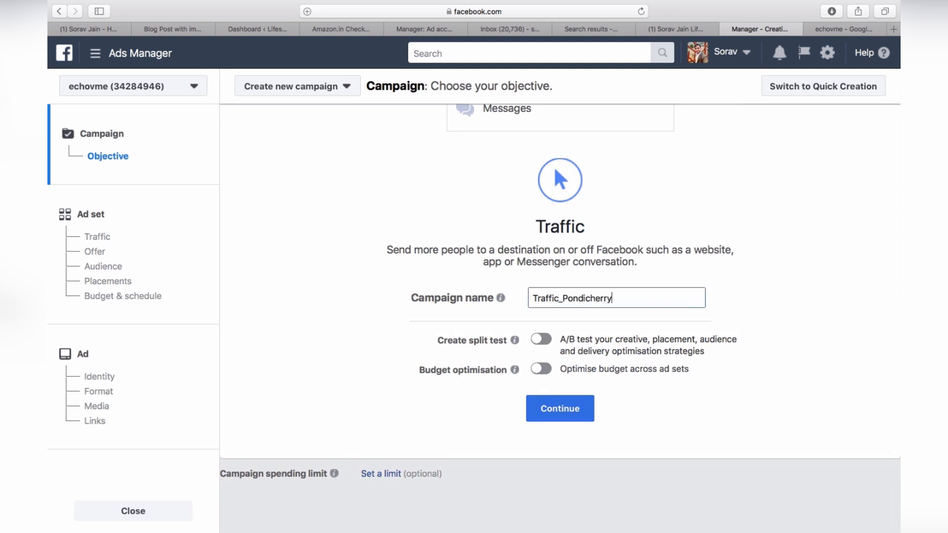
{"action": "left_click", "coordinate": [580, 408]}
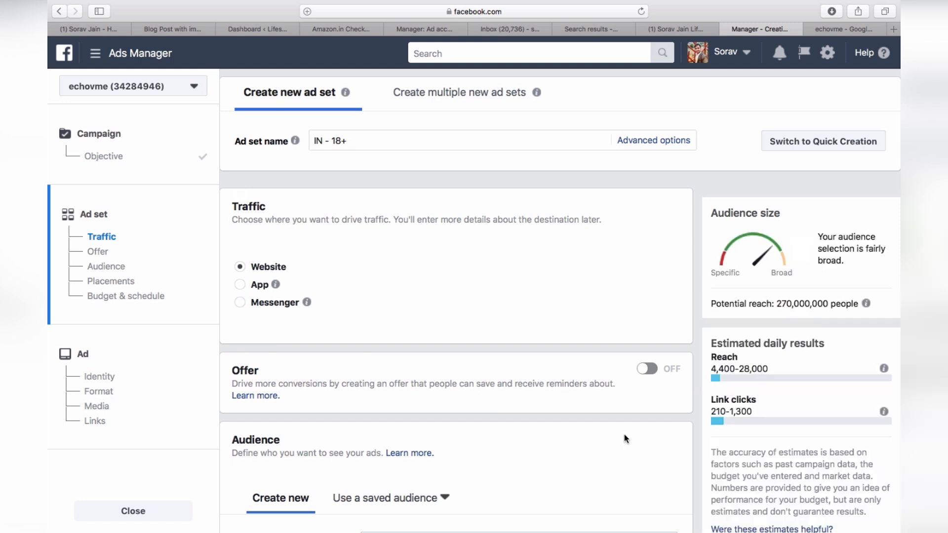
Look over the new ad set's audience settings, including location, age, gender, languages and the Demographics targeting categories.
{"action": "scroll", "coordinate": [626, 439], "scroll_direction": "down", "scroll_amount": 7}
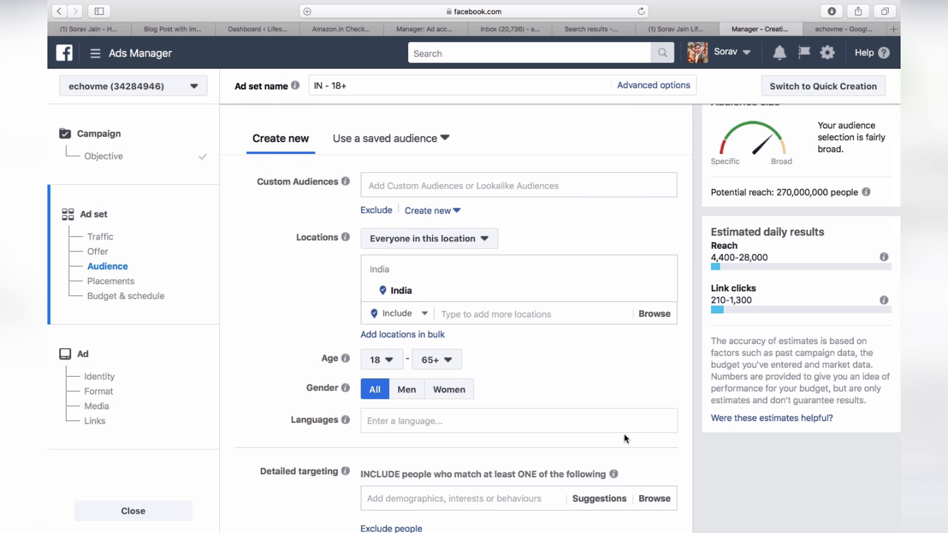
{"action": "scroll", "coordinate": [626, 439], "scroll_direction": "down", "scroll_amount": 5}
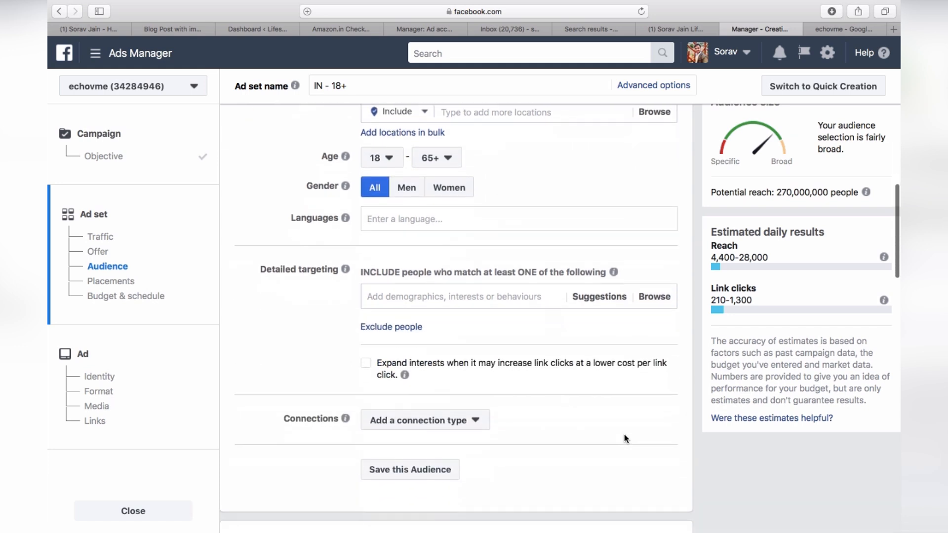
{"action": "left_click", "coordinate": [659, 256]}
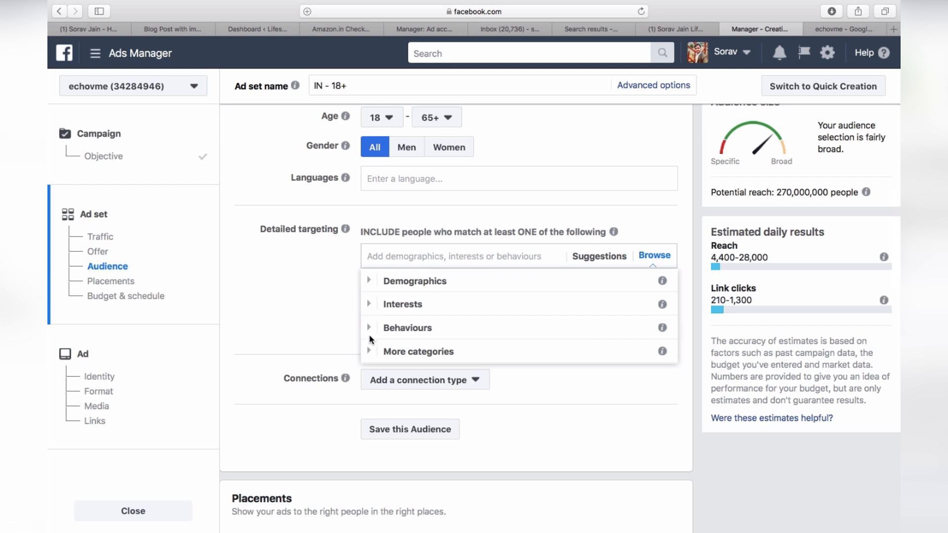
{"action": "left_click", "coordinate": [368, 285]}
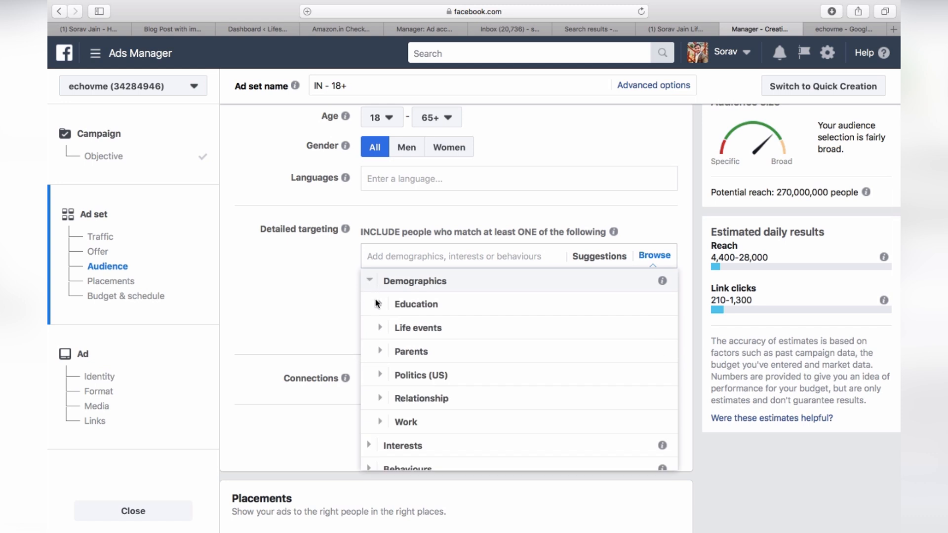
{"action": "scroll", "coordinate": [390, 236], "scroll_direction": "up", "scroll_amount": 3}
{"action": "scroll", "coordinate": [389, 232], "scroll_direction": "up", "scroll_amount": 2}
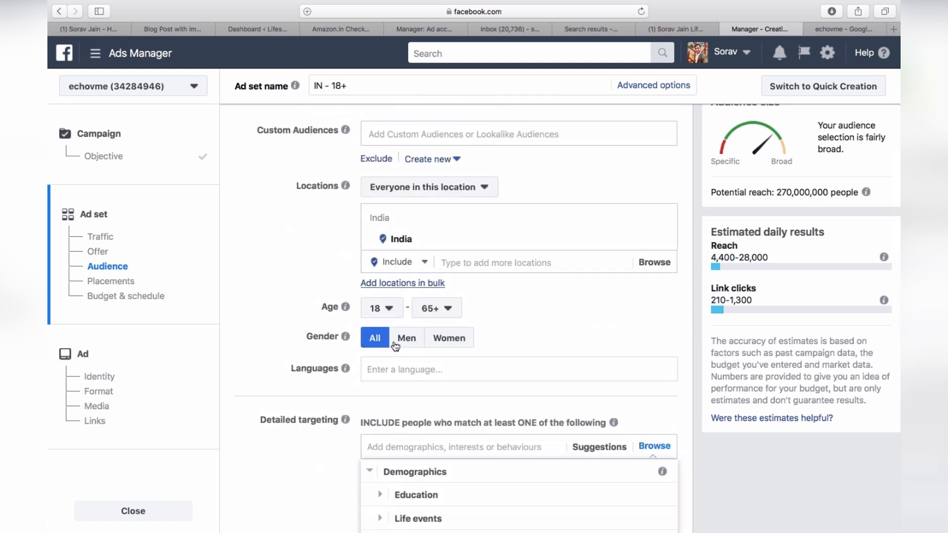
{"action": "left_click", "coordinate": [410, 380]}
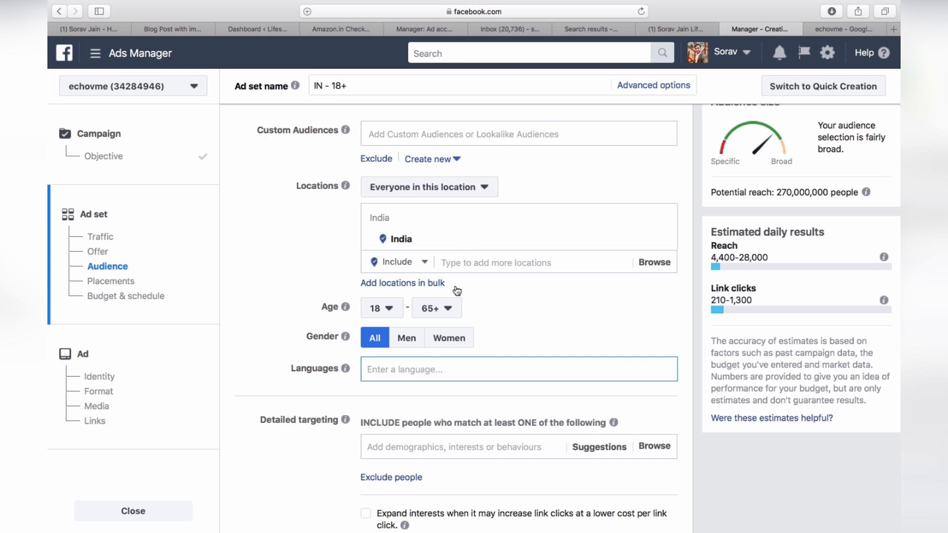
Browse the detailed targeting categories under Demographics and Interests without selecting any.
{"action": "scroll", "coordinate": [456, 291], "scroll_direction": "down", "scroll_amount": 3}
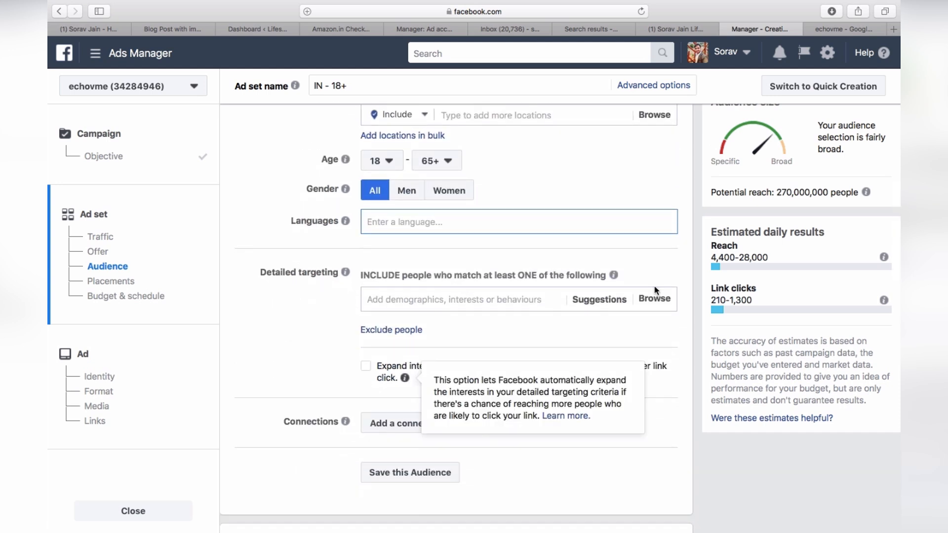
{"action": "left_click", "coordinate": [656, 310]}
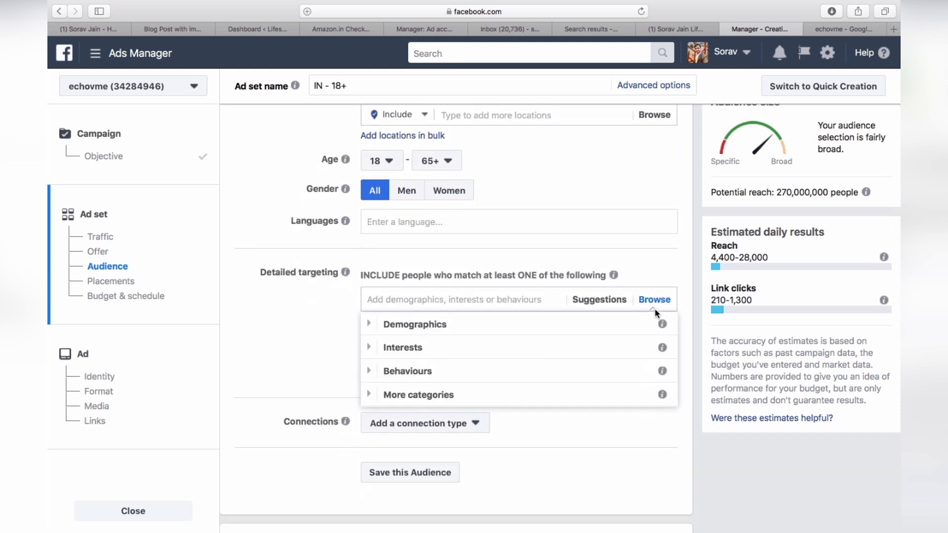
{"action": "left_click", "coordinate": [369, 324]}
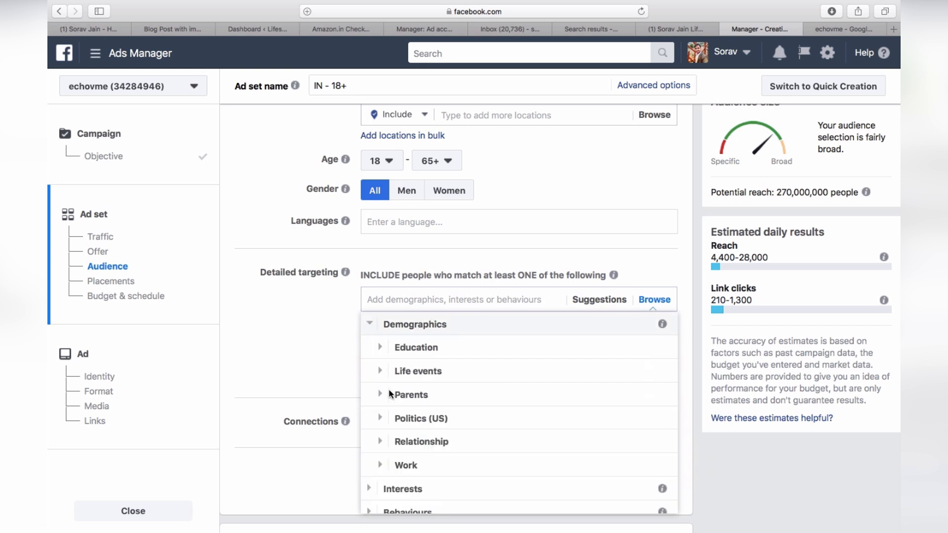
{"action": "scroll", "coordinate": [390, 425], "scroll_direction": "down", "scroll_amount": 2}
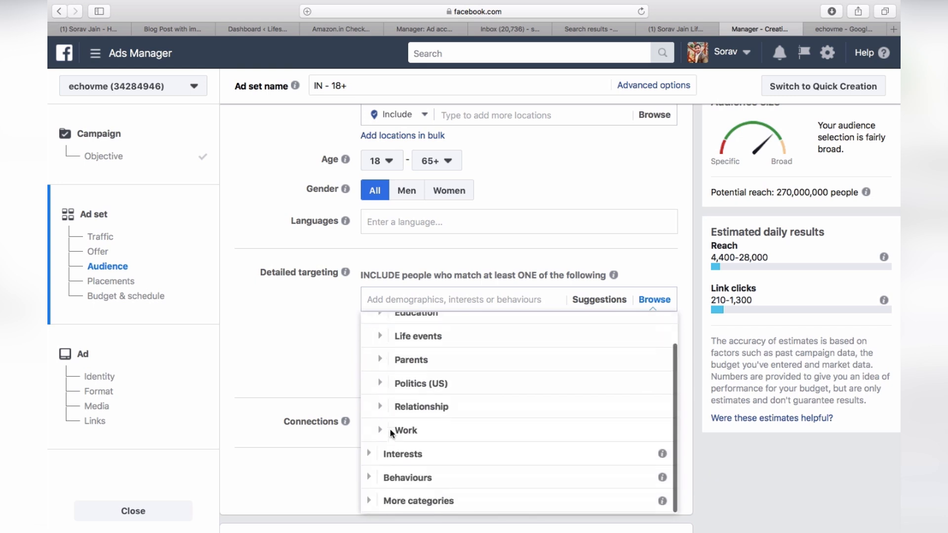
{"action": "left_click", "coordinate": [369, 454]}
{"action": "scroll", "coordinate": [372, 460], "scroll_direction": "down", "scroll_amount": 2}
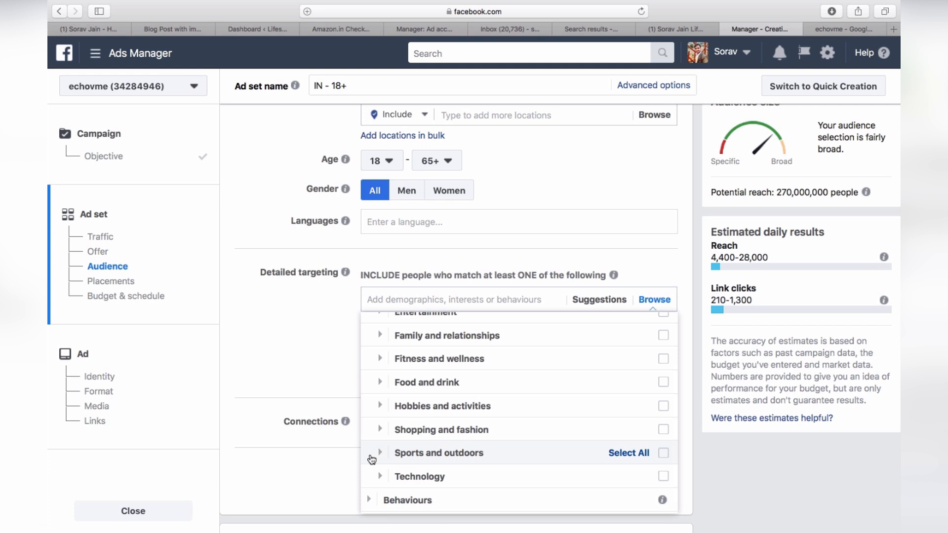
{"action": "scroll", "coordinate": [371, 460], "scroll_direction": "up", "scroll_amount": 4}
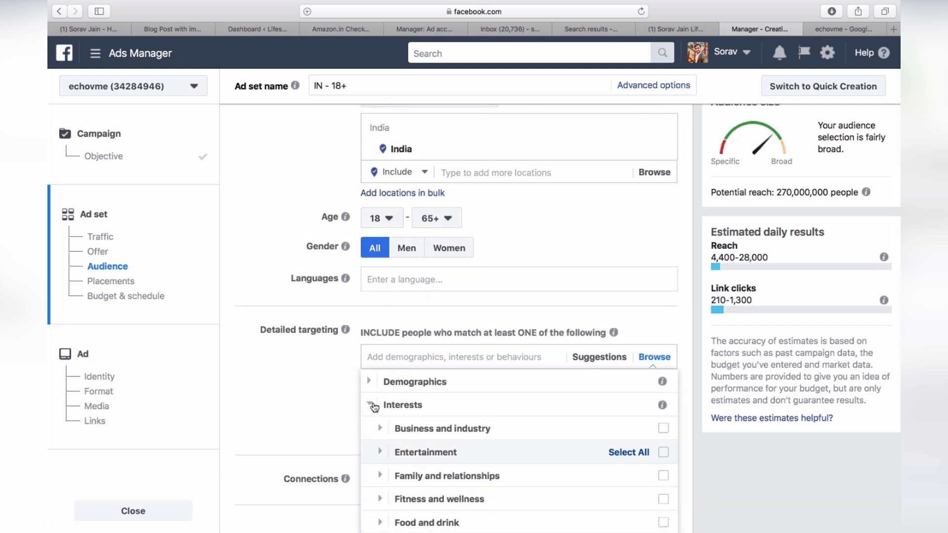
{"action": "left_click", "coordinate": [369, 381]}
{"action": "scroll", "coordinate": [388, 459], "scroll_direction": "down", "scroll_amount": 1}
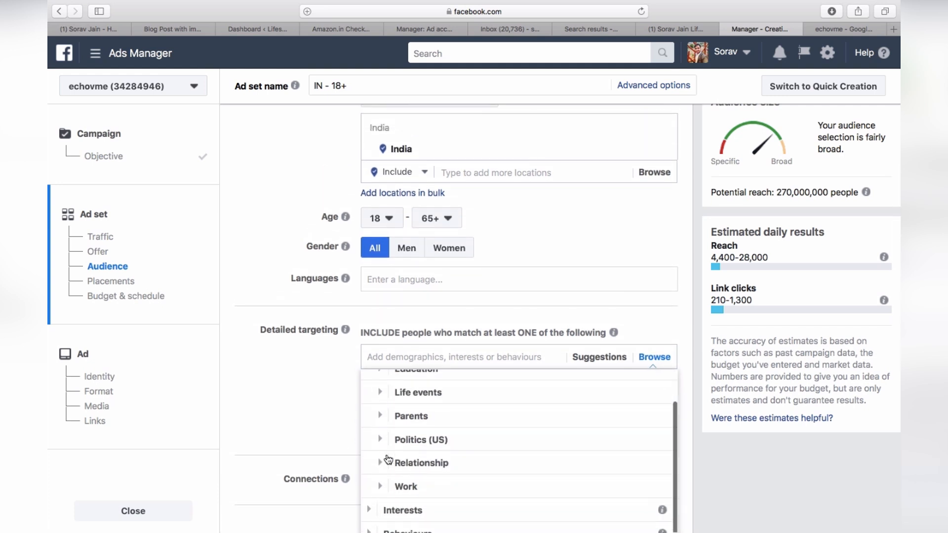
{"action": "scroll", "coordinate": [389, 460], "scroll_direction": "up", "scroll_amount": 1}
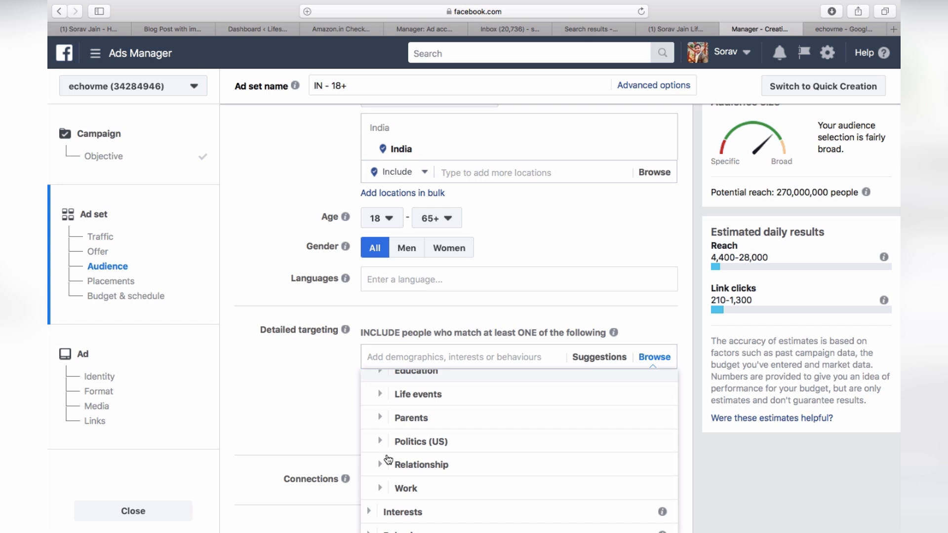
{"action": "left_click", "coordinate": [370, 519]}
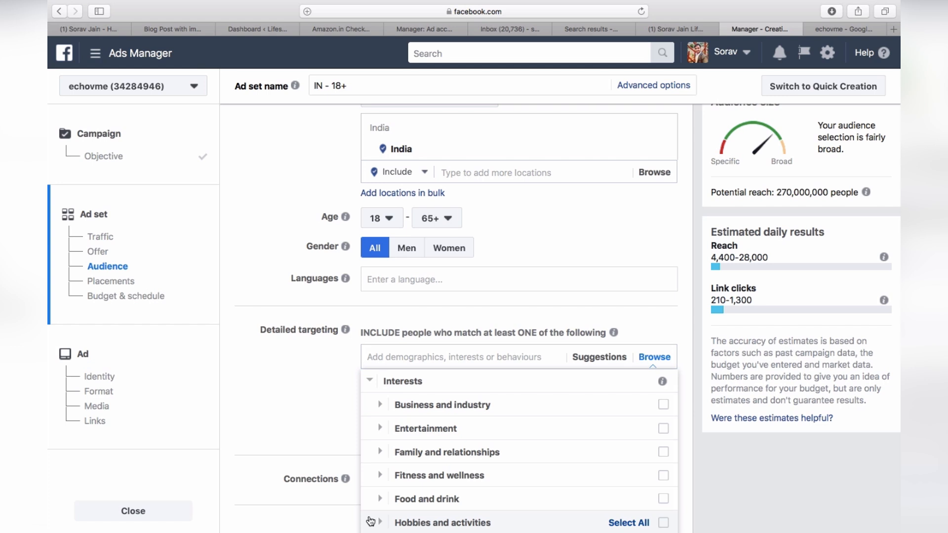
{"action": "scroll", "coordinate": [370, 521], "scroll_direction": "down", "scroll_amount": 5}
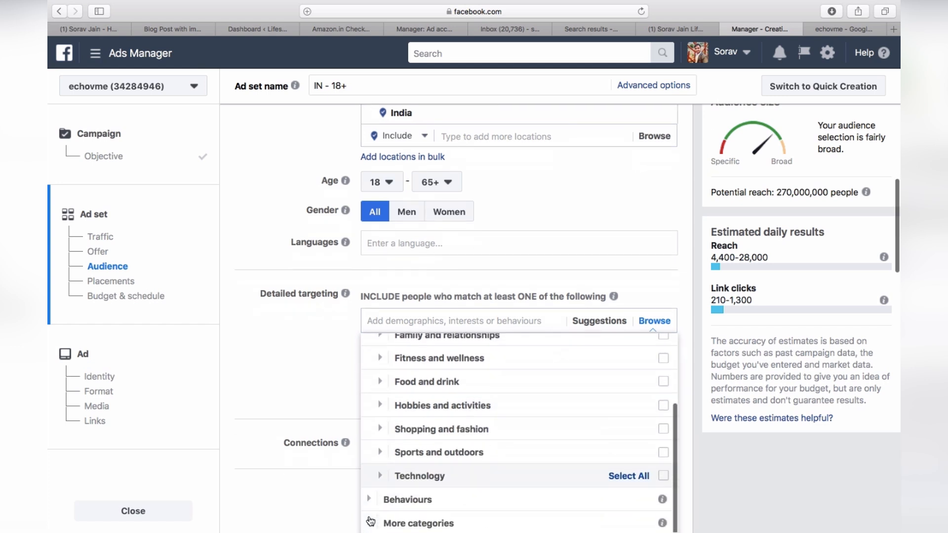
Examine the Mobile Device User behaviours down to the individual Apple devices, and close the category list without choosing any.
{"action": "left_click", "coordinate": [367, 469]}
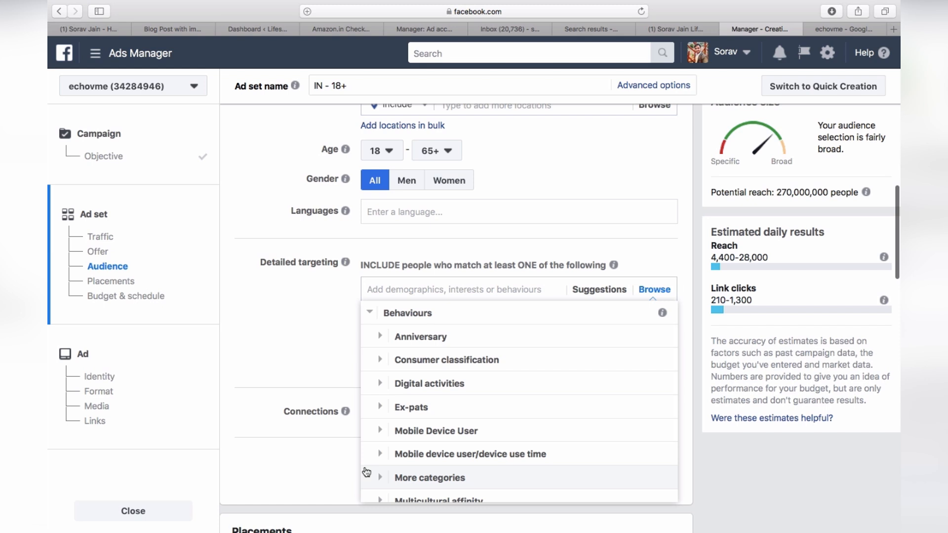
{"action": "left_click", "coordinate": [380, 432]}
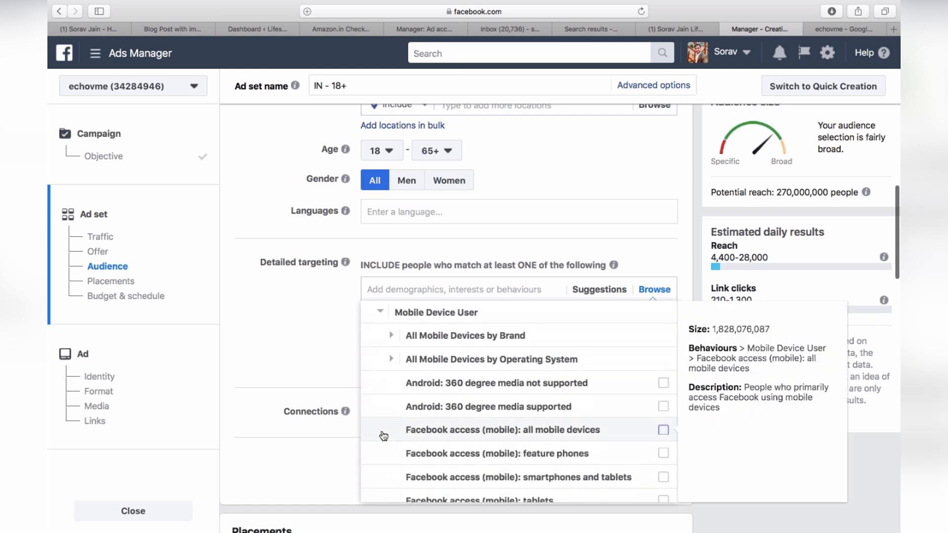
{"action": "scroll", "coordinate": [383, 435], "scroll_direction": "down", "scroll_amount": 3}
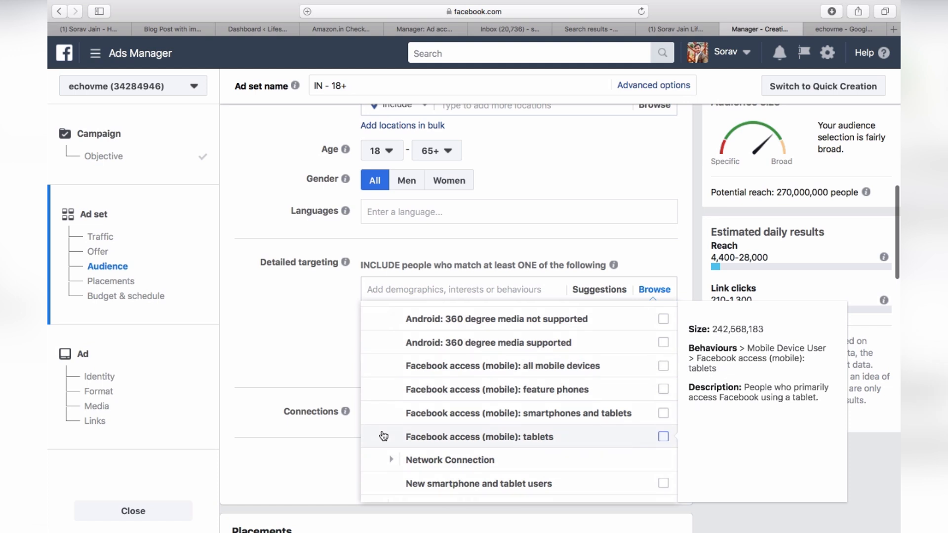
{"action": "scroll", "coordinate": [384, 435], "scroll_direction": "up", "scroll_amount": 2}
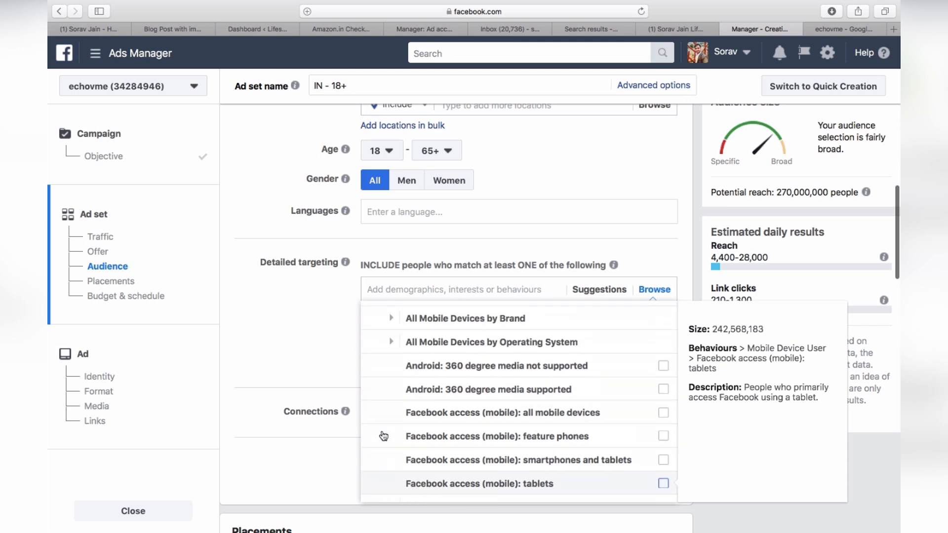
{"action": "left_click", "coordinate": [390, 320]}
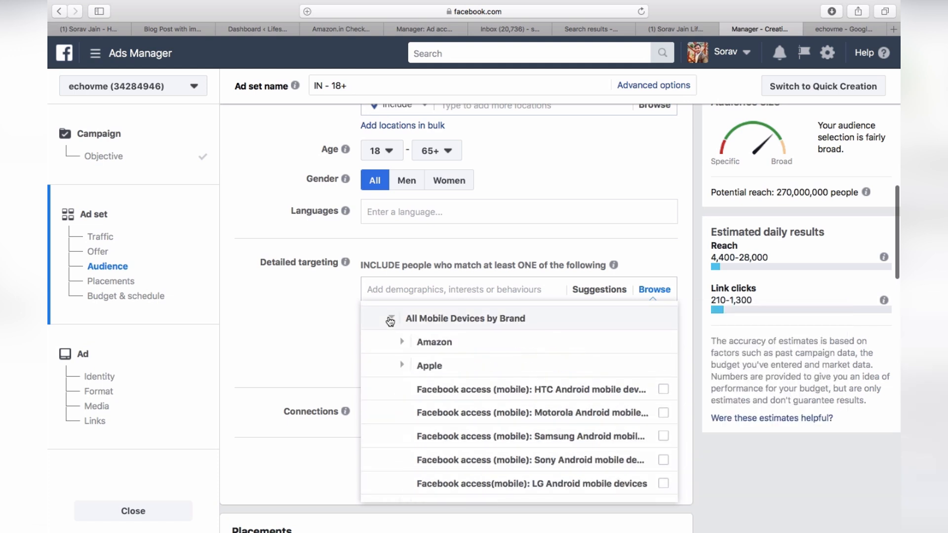
{"action": "left_click", "coordinate": [400, 362]}
{"action": "scroll", "coordinate": [406, 403], "scroll_direction": "down", "scroll_amount": 4}
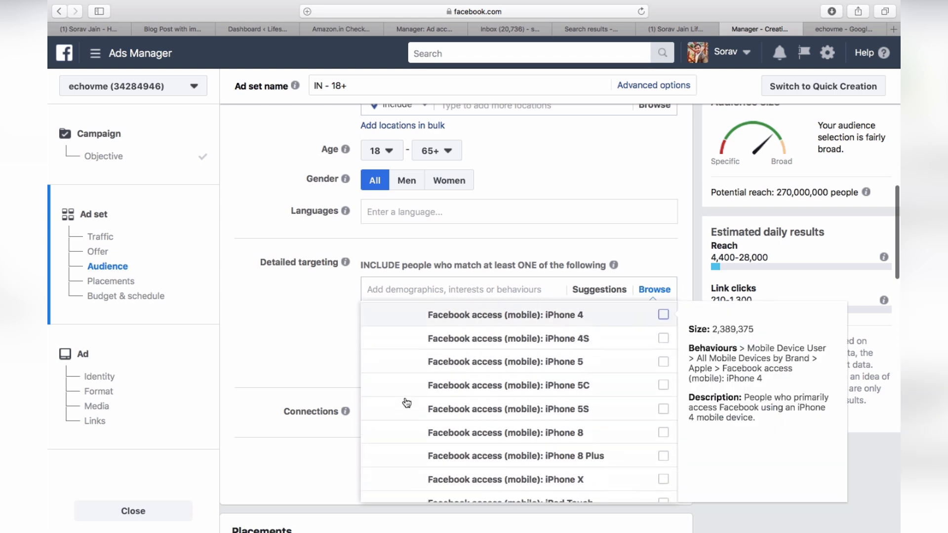
{"action": "scroll", "coordinate": [406, 403], "scroll_direction": "down", "scroll_amount": 2}
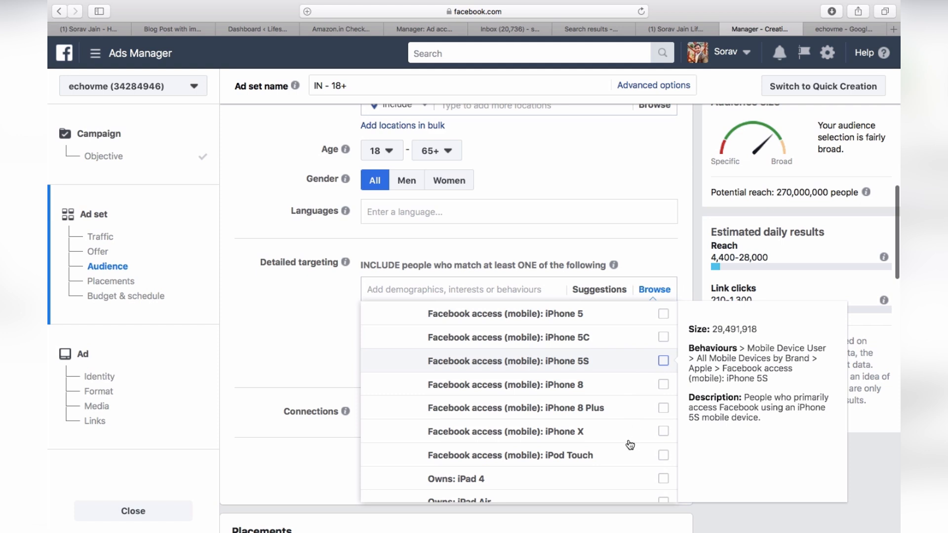
{"action": "left_click", "coordinate": [335, 362]}
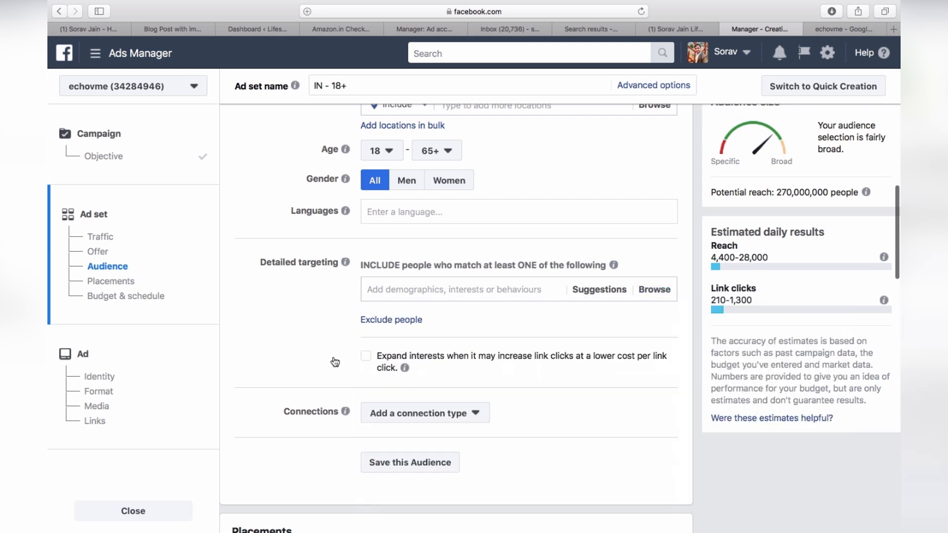
Examine the traveller categories under the Travel behaviours, and close the list without choosing any.
{"action": "left_click", "coordinate": [659, 291]}
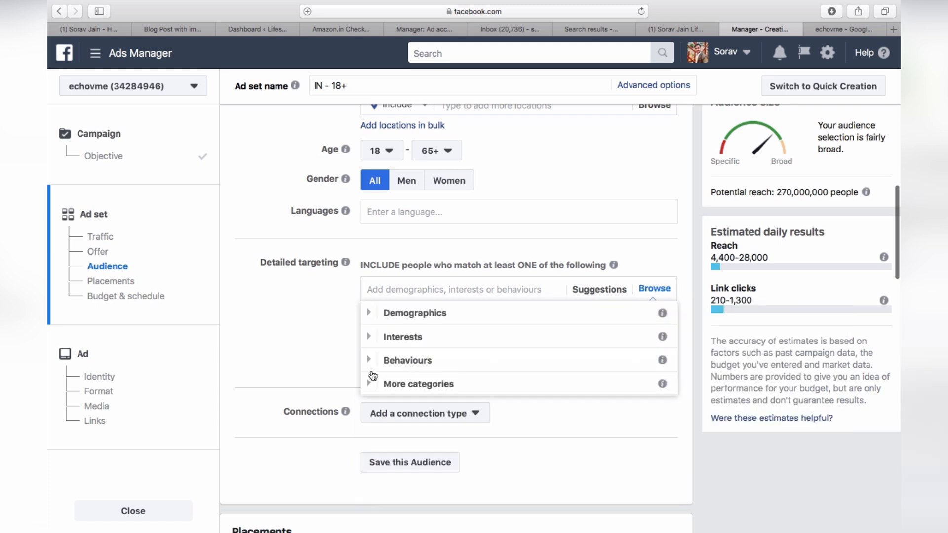
{"action": "left_click", "coordinate": [368, 360]}
{"action": "scroll", "coordinate": [373, 371], "scroll_direction": "down", "scroll_amount": 2}
{"action": "scroll", "coordinate": [374, 370], "scroll_direction": "down", "scroll_amount": 1}
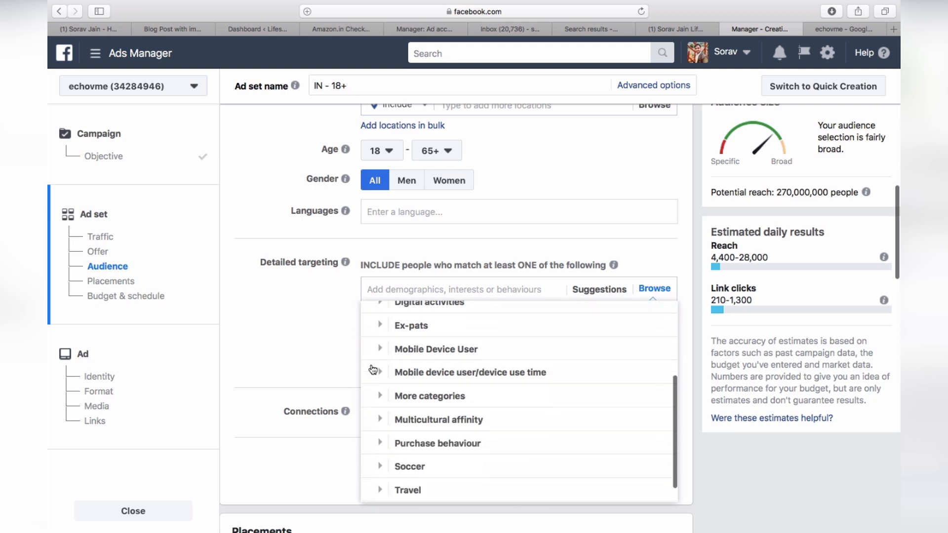
{"action": "left_click", "coordinate": [376, 491]}
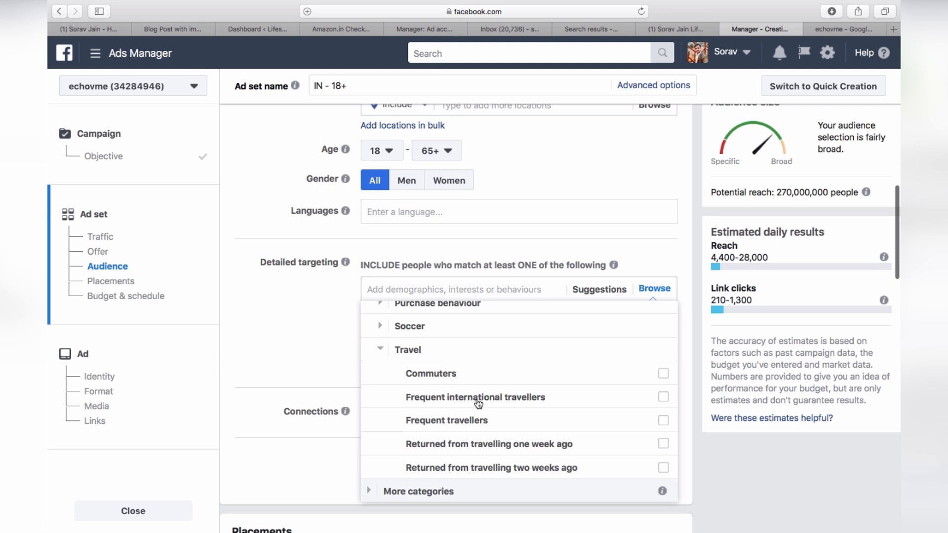
{"action": "left_click", "coordinate": [306, 365]}
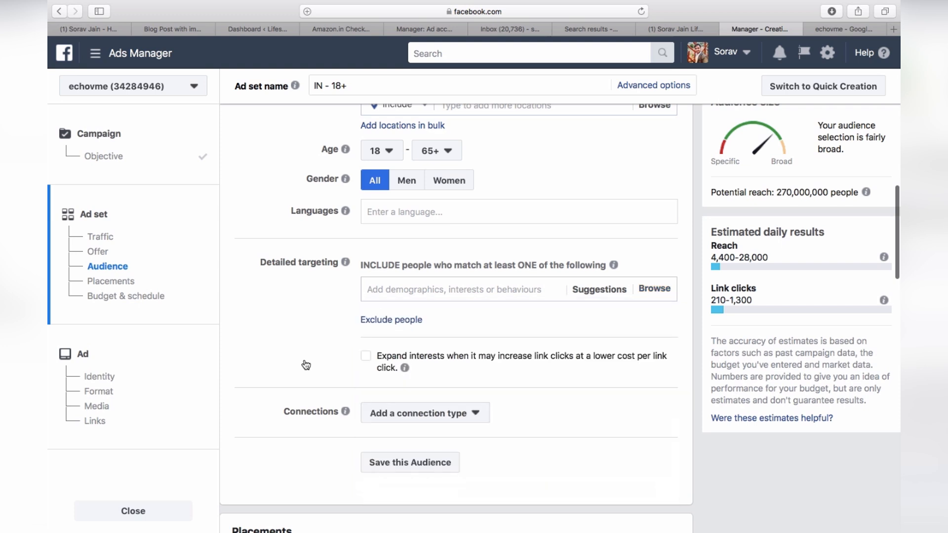
Start a new Custom Audience for the ad set, based on Website traffic.
{"action": "scroll", "coordinate": [375, 319], "scroll_direction": "up", "scroll_amount": 5}
{"action": "scroll", "coordinate": [379, 315], "scroll_direction": "up", "scroll_amount": 2}
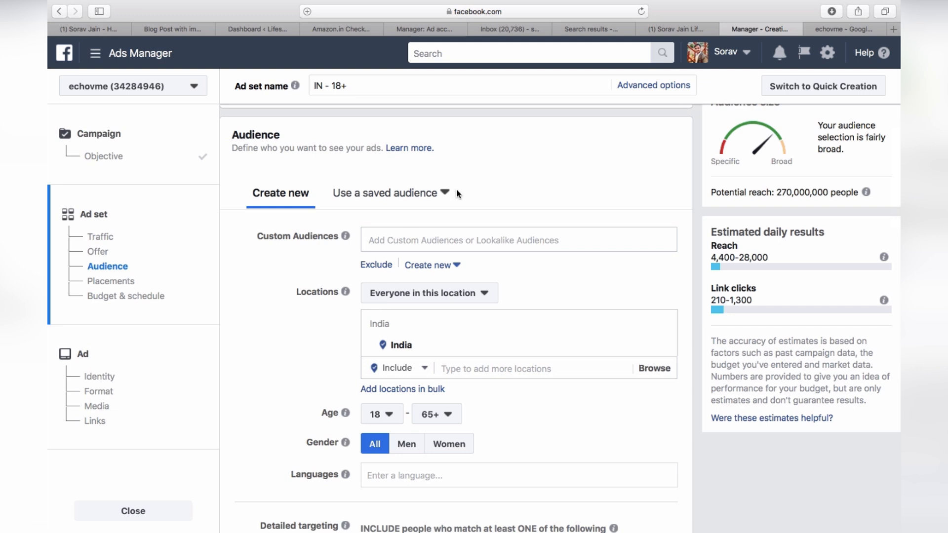
{"action": "left_click", "coordinate": [397, 246]}
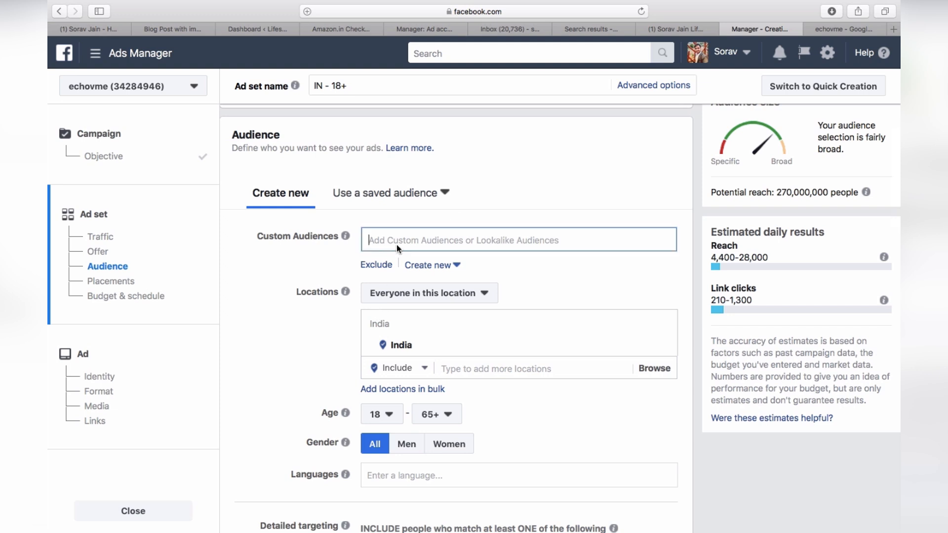
{"action": "left_click", "coordinate": [449, 265]}
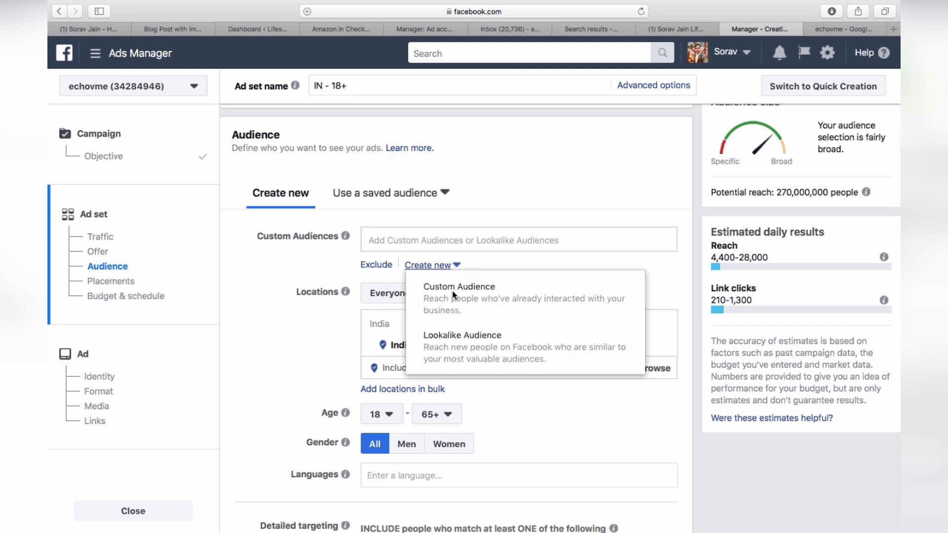
{"action": "left_click", "coordinate": [452, 291]}
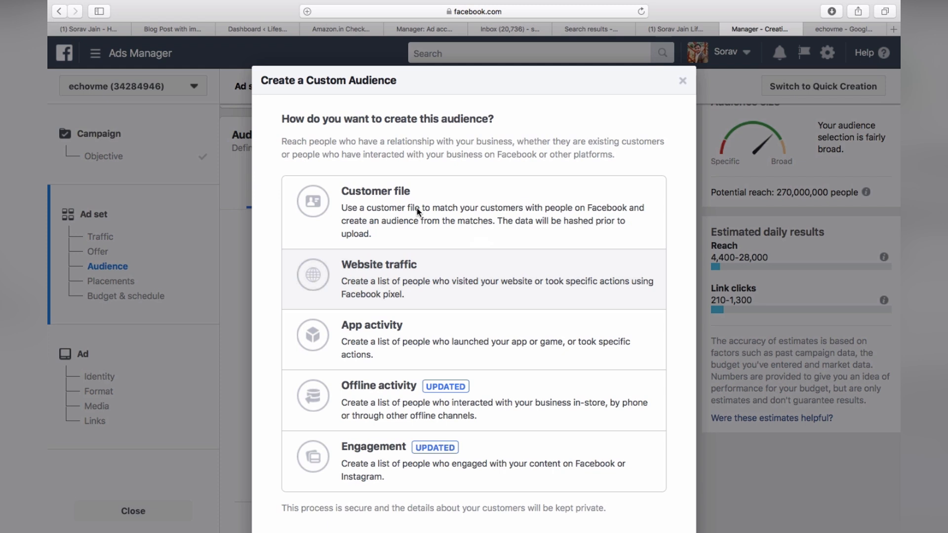
{"action": "left_click", "coordinate": [415, 259]}
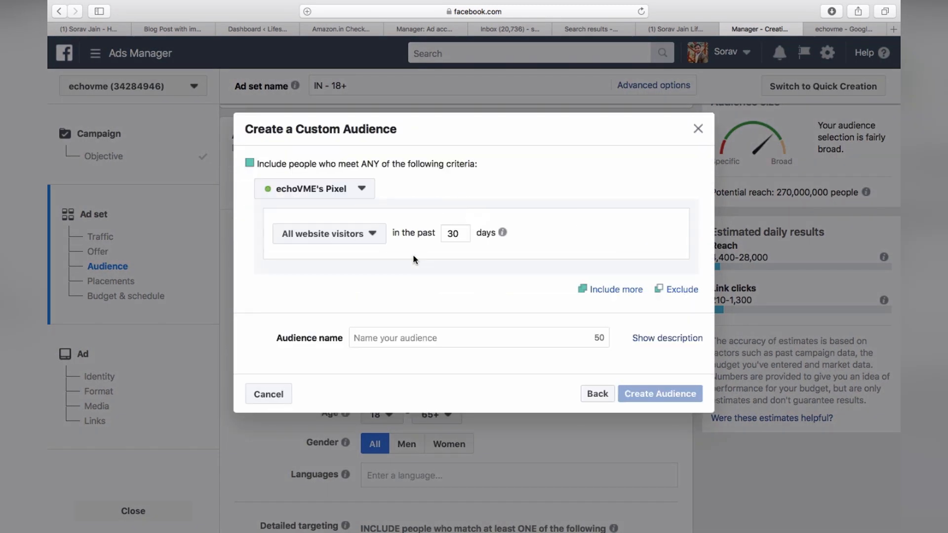
Check the website visitor criteria, keep All website visitors, and set the audience period to the past 180 days.
{"action": "left_click", "coordinate": [359, 233]}
{"action": "left_click", "coordinate": [359, 233]}
{"action": "left_click", "coordinate": [360, 233]}
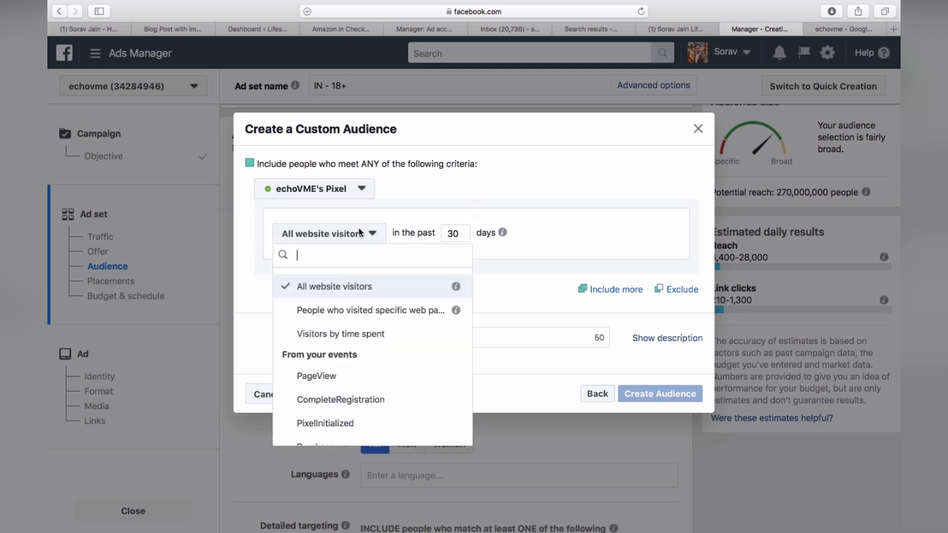
{"action": "left_click", "coordinate": [455, 238]}
{"action": "key", "text": "BackSpace"}
{"action": "key", "text": "BackSpace"}
{"action": "type", "text": "180"}
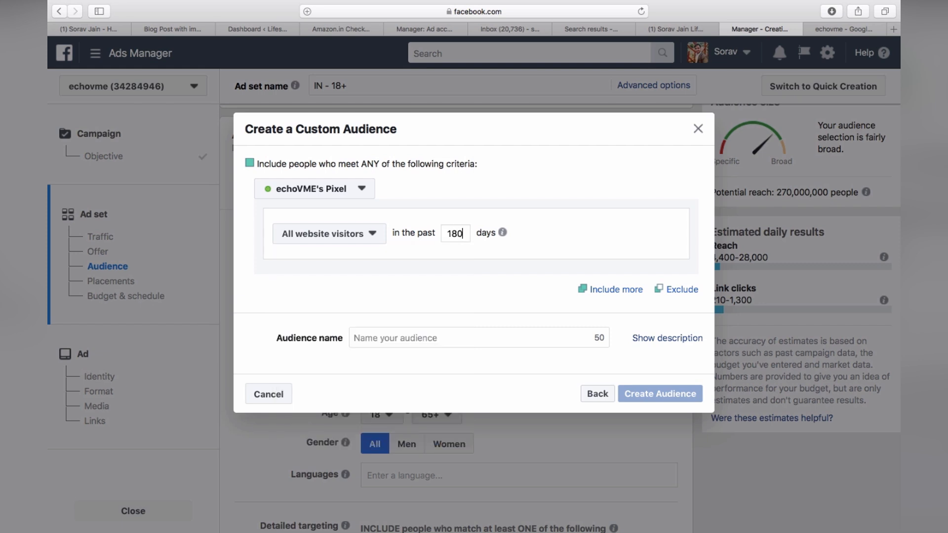
Keep All website visitors as the criterion and name the custom audience SoravLifestyle.
{"action": "left_click", "coordinate": [366, 240]}
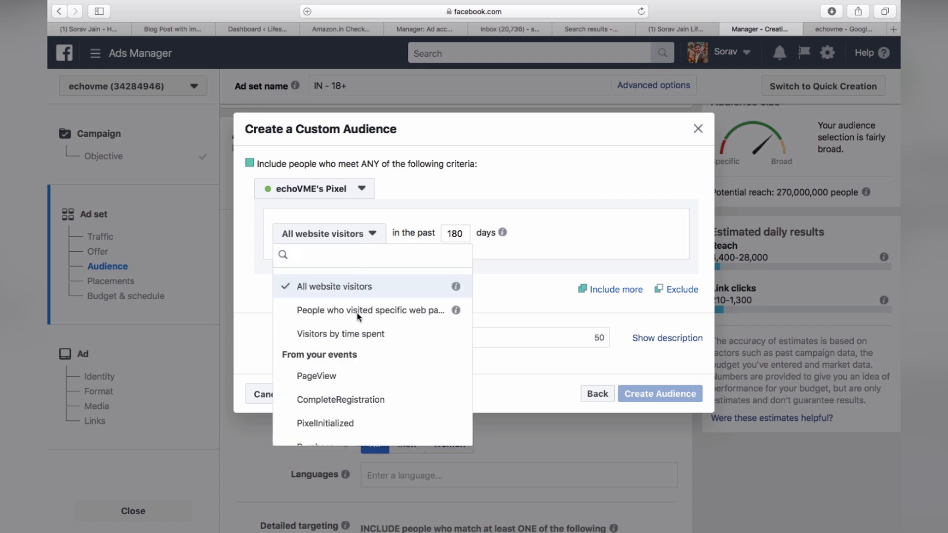
{"action": "left_click", "coordinate": [541, 243]}
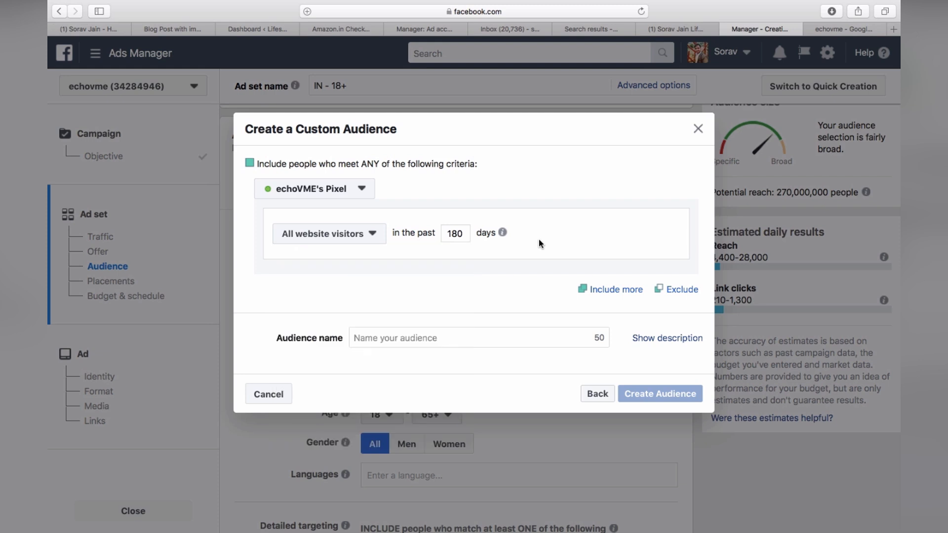
{"action": "left_click", "coordinate": [402, 343]}
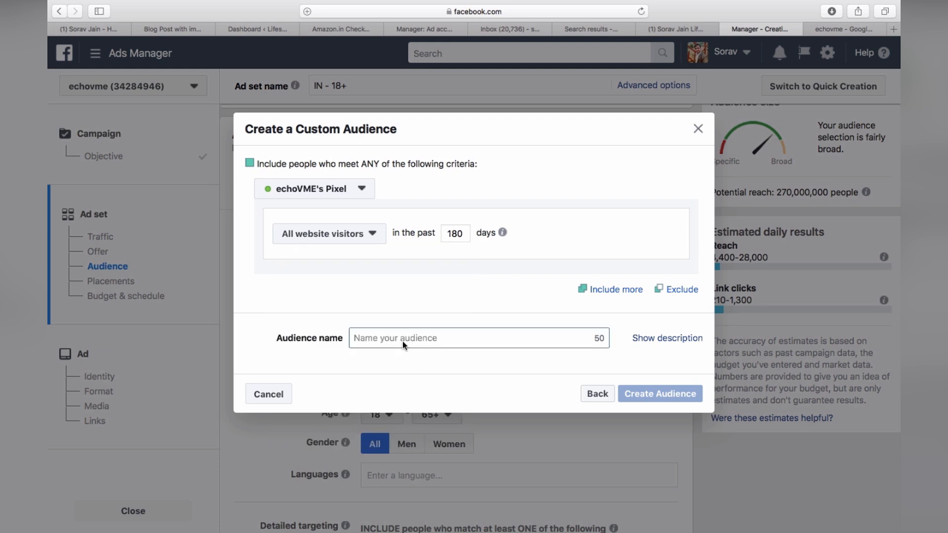
{"action": "type", "text": "SoravLifestyle"}
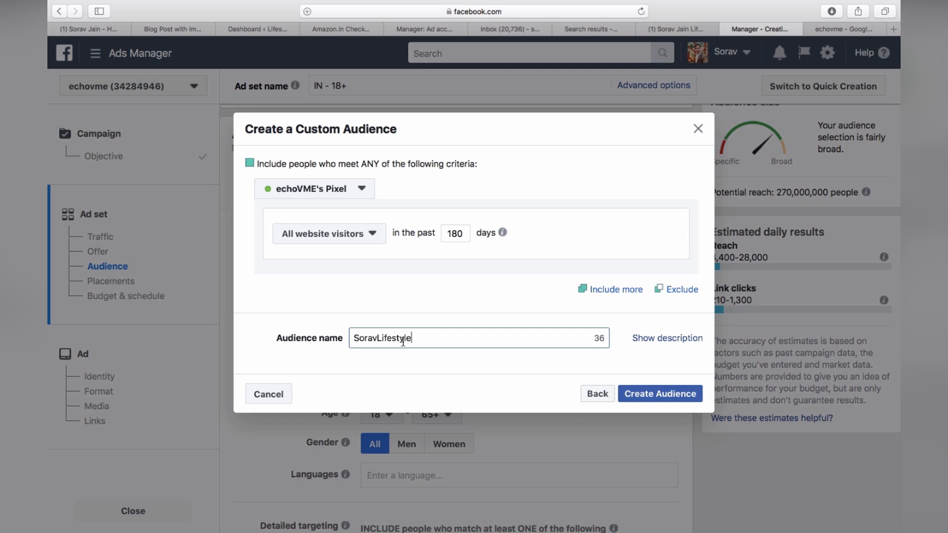
{"action": "left_click", "coordinate": [367, 234]}
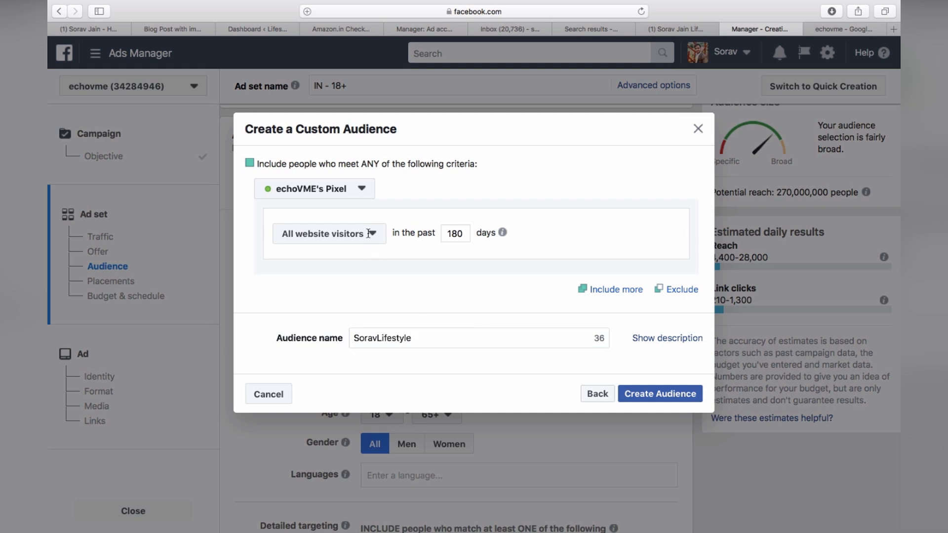
{"action": "left_click", "coordinate": [368, 233]}
{"action": "scroll", "coordinate": [345, 332], "scroll_direction": "down", "scroll_amount": 2}
{"action": "scroll", "coordinate": [346, 332], "scroll_direction": "up", "scroll_amount": 2}
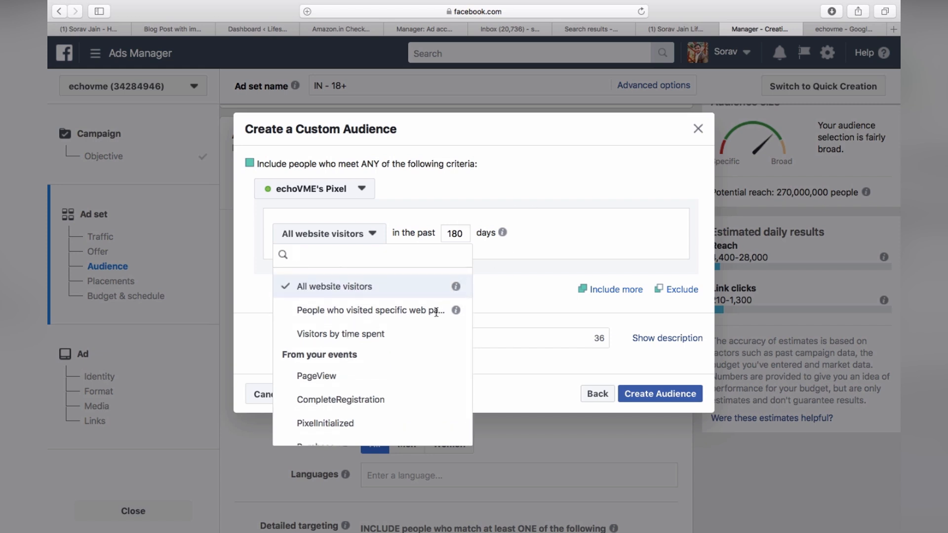
{"action": "left_click", "coordinate": [436, 312]}
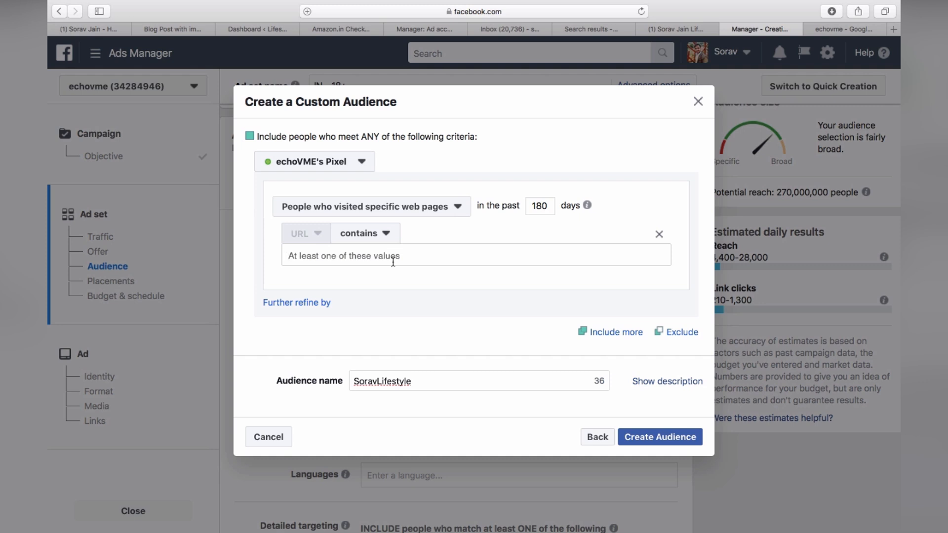
{"action": "type", "text": "www.sora"}
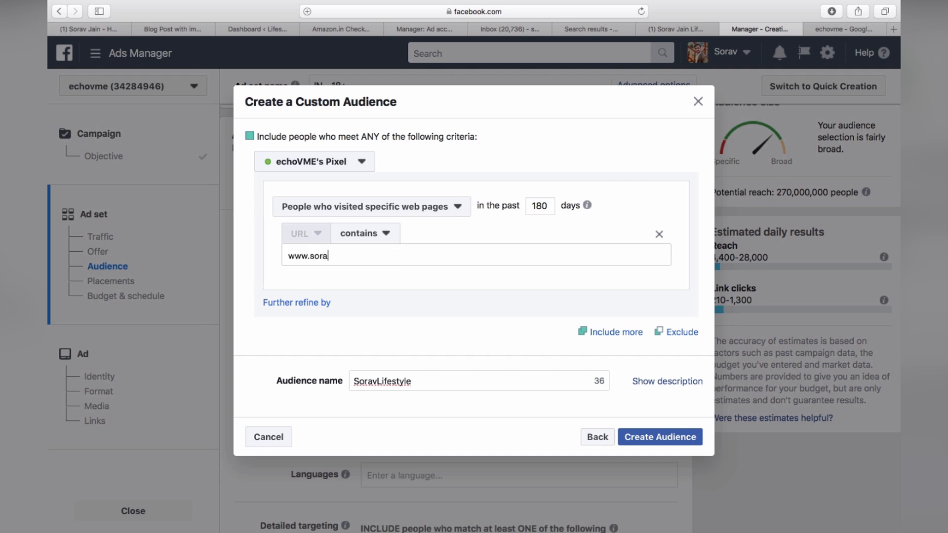
{"action": "type", "text": "vlifestyle.com"}
{"action": "key", "text": "Return"}
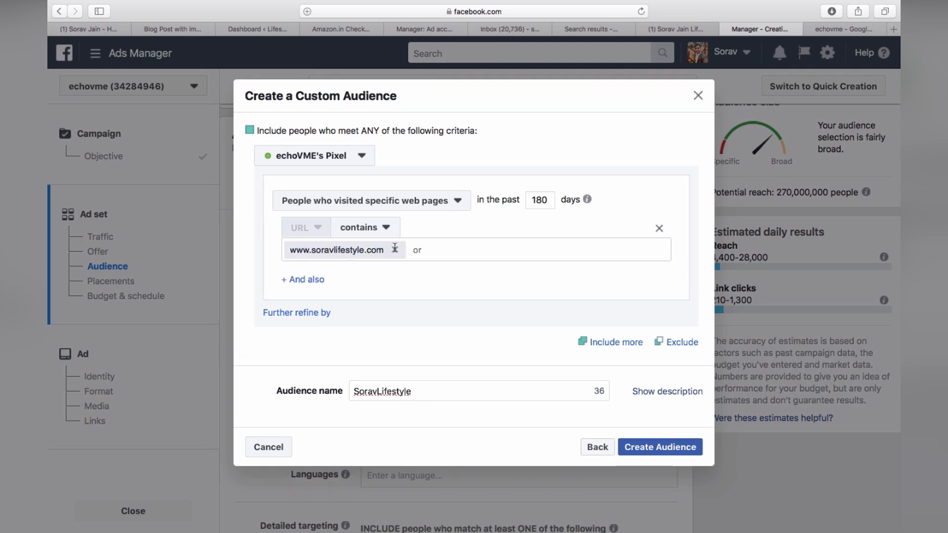
Load soravlifestyle.com in the browser tab holding the echovme search results, and return to the Custom Audience setup in Ads Manager.
{"action": "left_click", "coordinate": [841, 29]}
{"action": "left_click", "coordinate": [543, 11]}
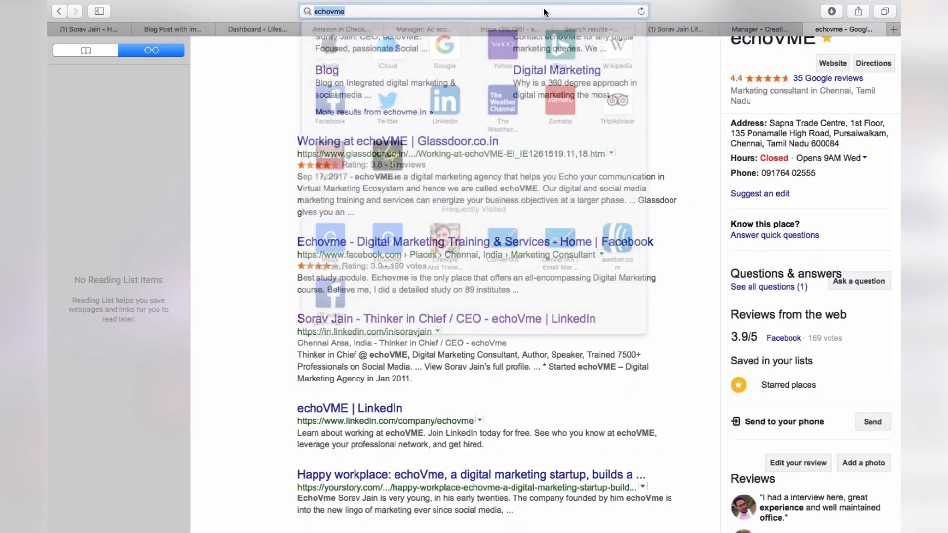
{"action": "key", "text": "BackSpace"}
{"action": "type", "text": "soravlifestyle."}
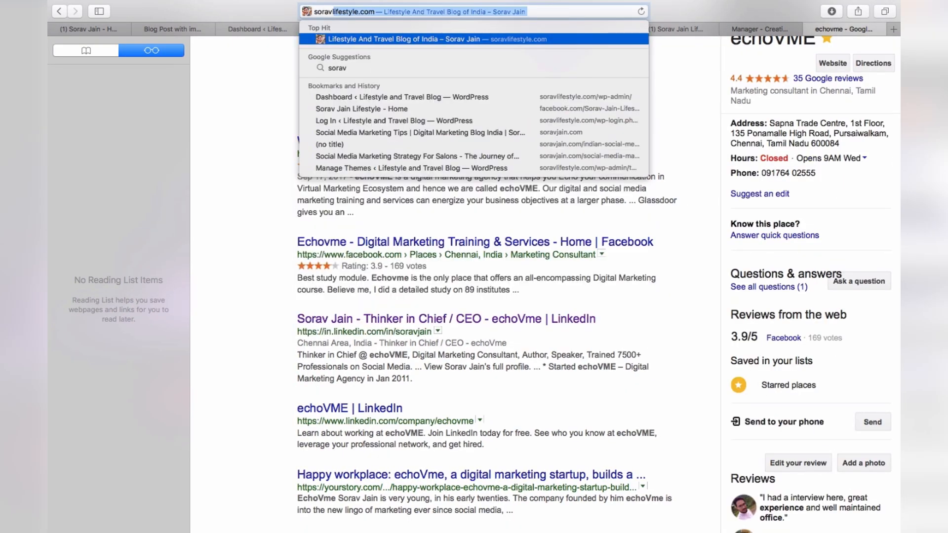
{"action": "key", "text": "Return"}
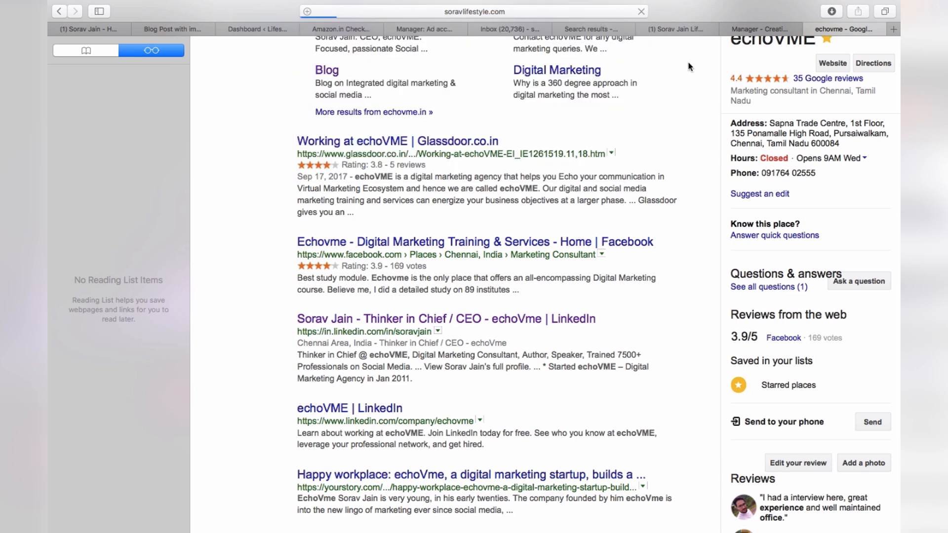
{"action": "left_click", "coordinate": [513, 25]}
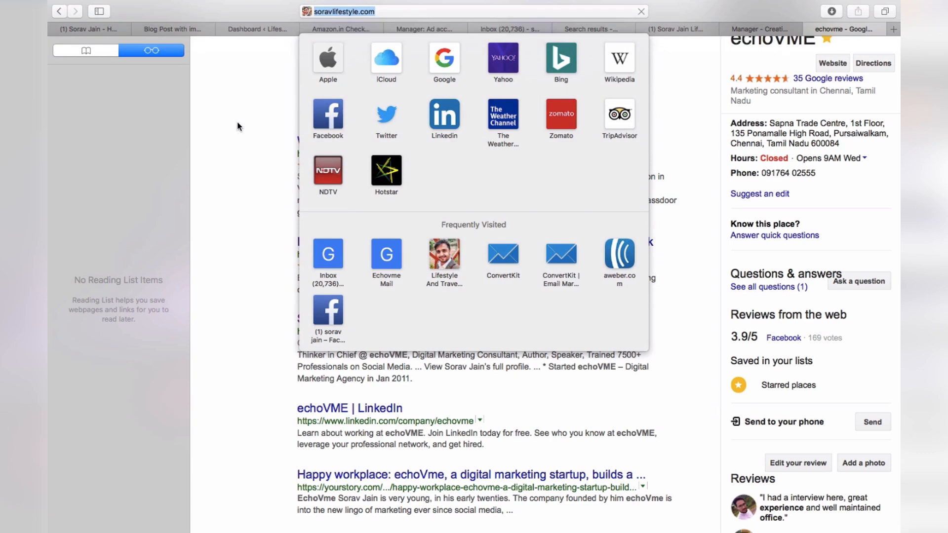
{"action": "left_click", "coordinate": [237, 124]}
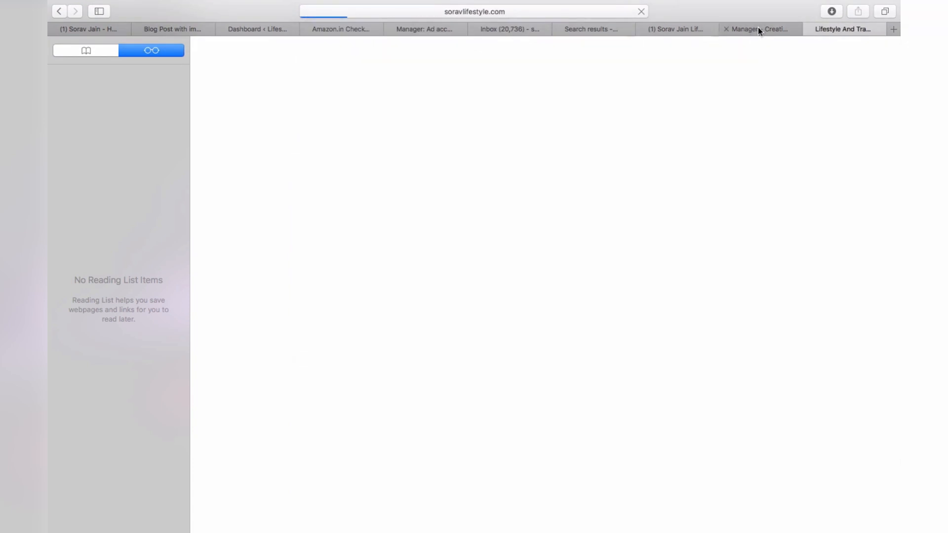
{"action": "left_click", "coordinate": [757, 27]}
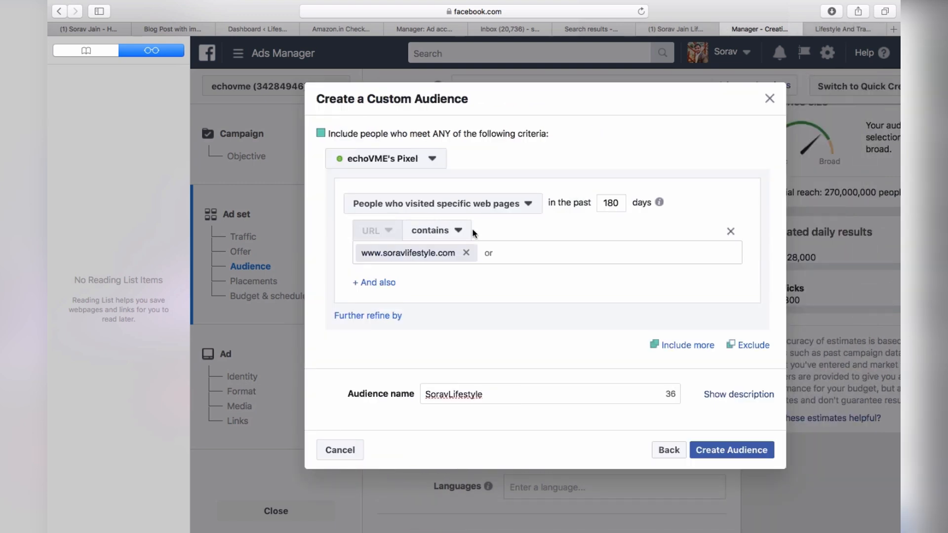
{"action": "left_click", "coordinate": [477, 205]}
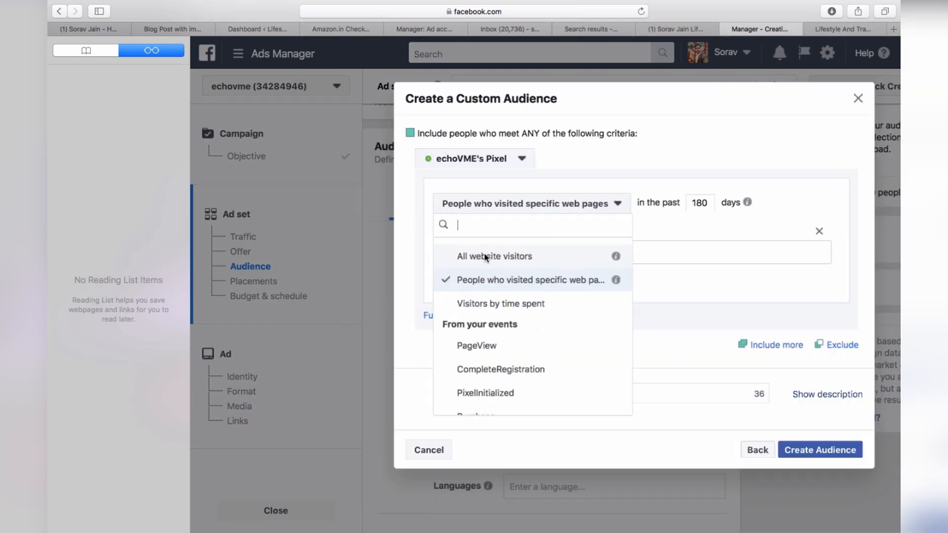
{"action": "left_click", "coordinate": [485, 280]}
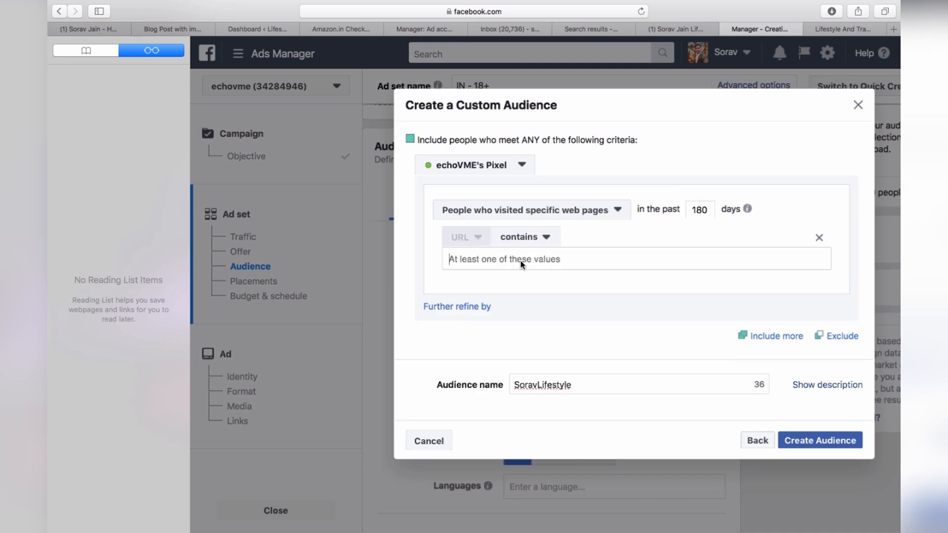
{"action": "type", "text": "www.s"}
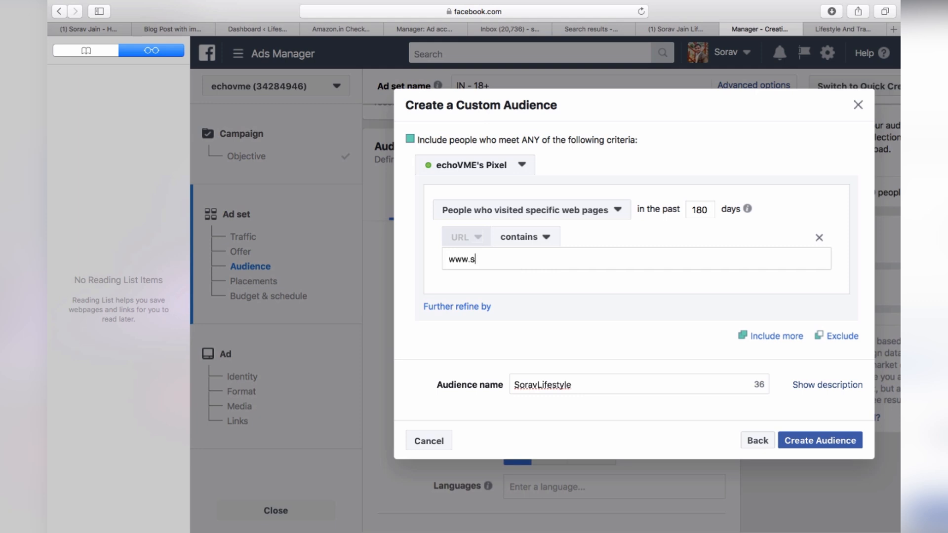
{"action": "type", "text": "oravlifestyle.com"}
{"action": "left_click", "coordinate": [843, 31]}
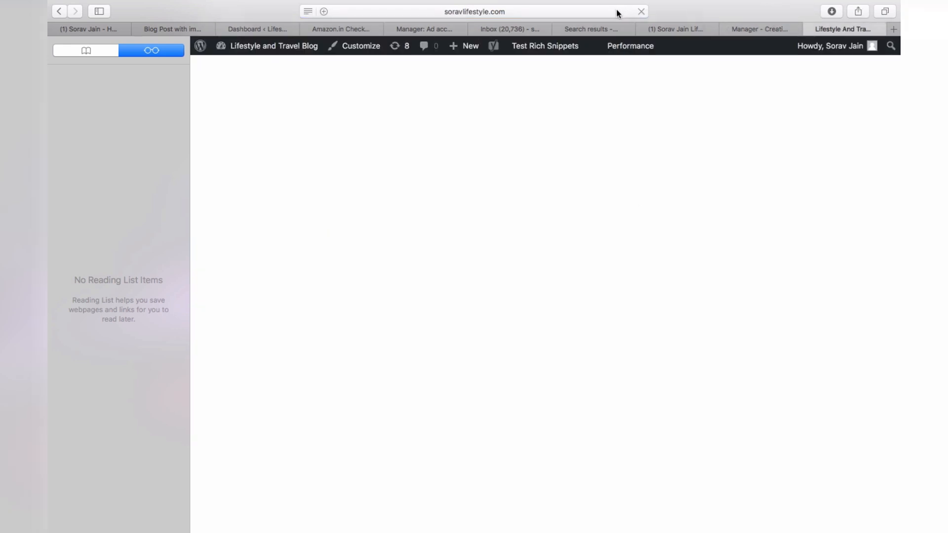
{"action": "left_click", "coordinate": [745, 30]}
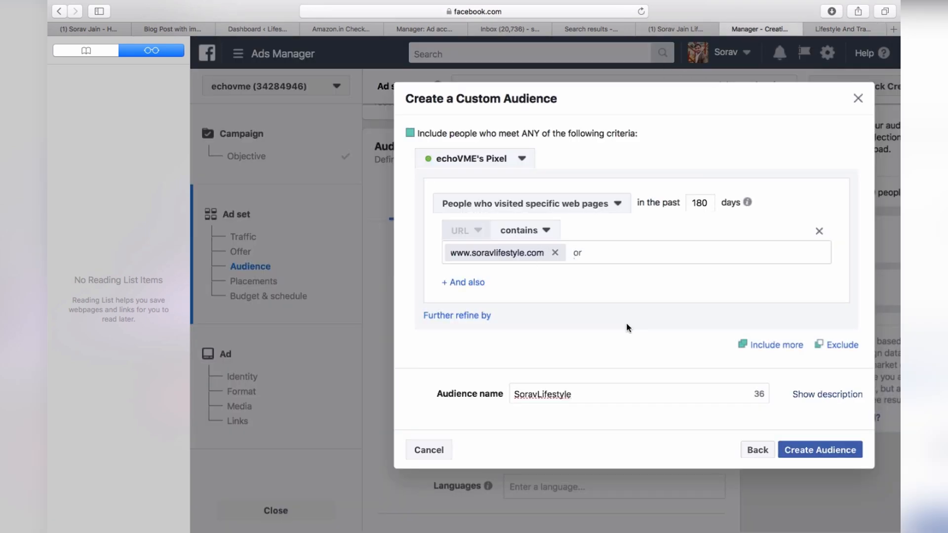
Extend the audience name to SoravLifestyle Visitors.
{"action": "scroll", "coordinate": [626, 328], "scroll_direction": "down", "scroll_amount": 2}
{"action": "left_click", "coordinate": [582, 345]}
{"action": "type", "text": "Visito"}
{"action": "type", "text": "s"}
{"action": "key", "text": "BackSpace"}
{"action": "type", "text": "rs"}
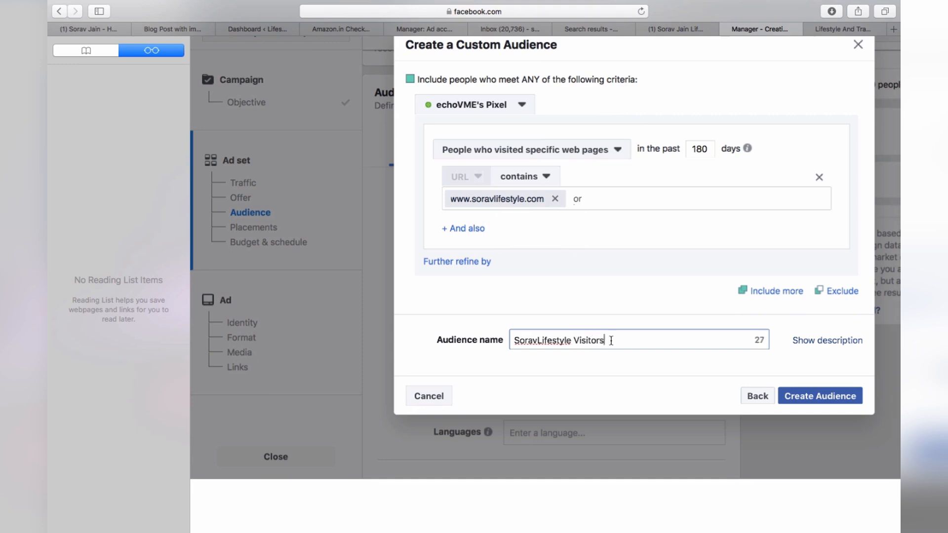
Create the website-visitor custom audience and close its completion dialog to return to the ad set.
{"action": "left_click", "coordinate": [804, 390]}
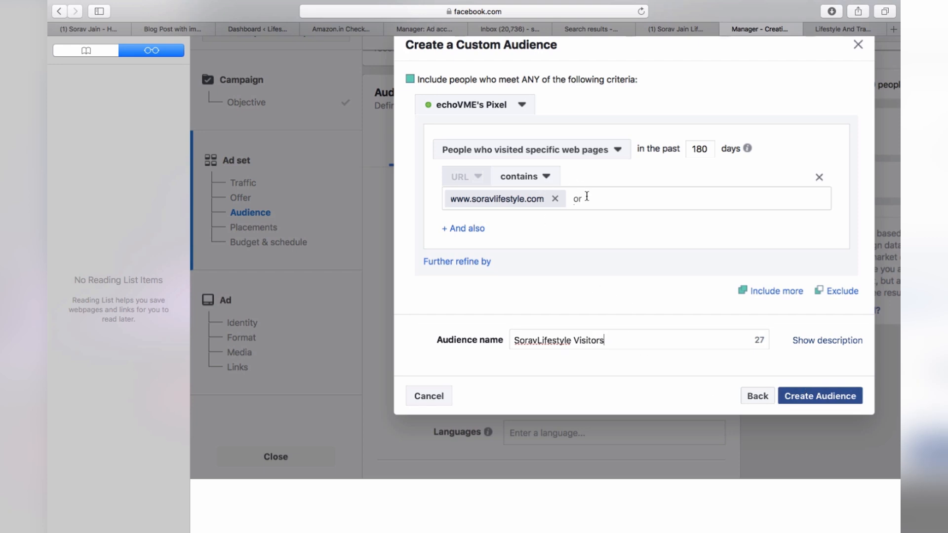
{"action": "left_click", "coordinate": [820, 396]}
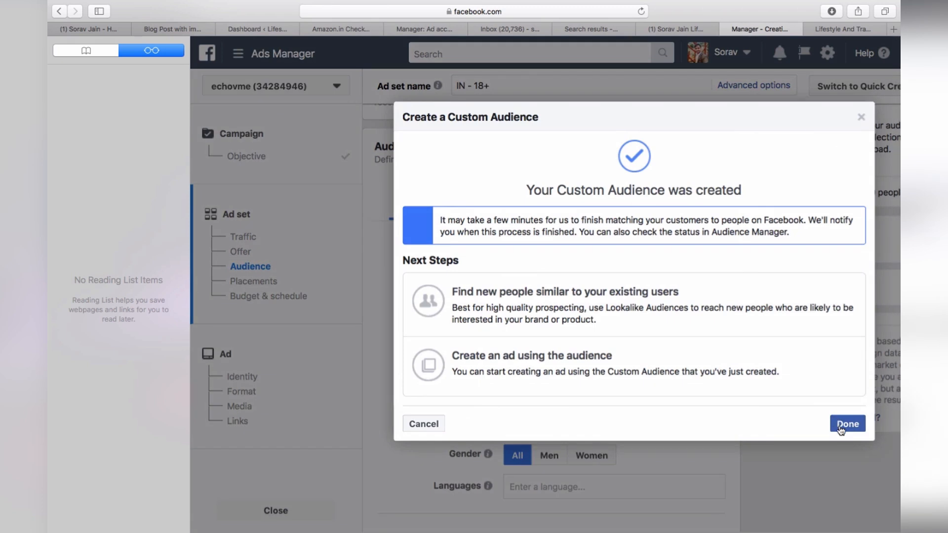
{"action": "left_click", "coordinate": [847, 425]}
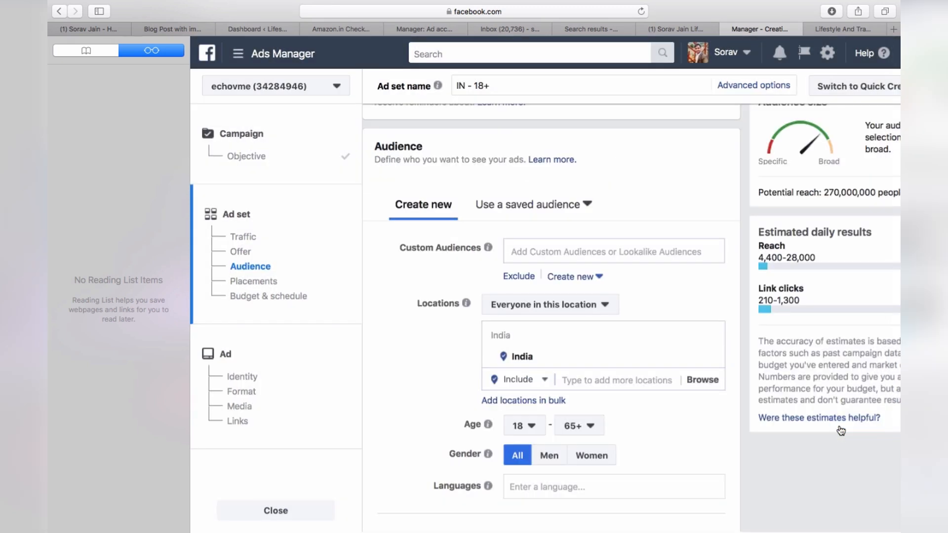